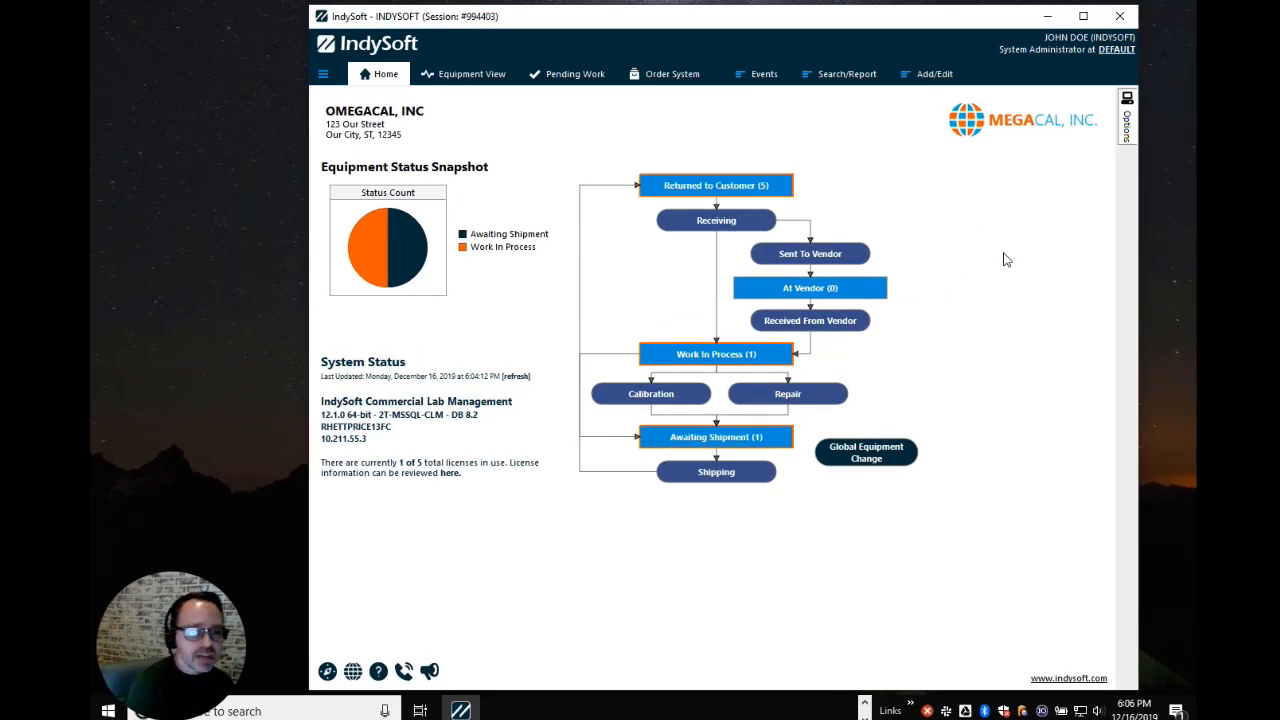
Open the Config. Changes/Locks utility from the admin links and move its window to the top-left
click(1128, 112)
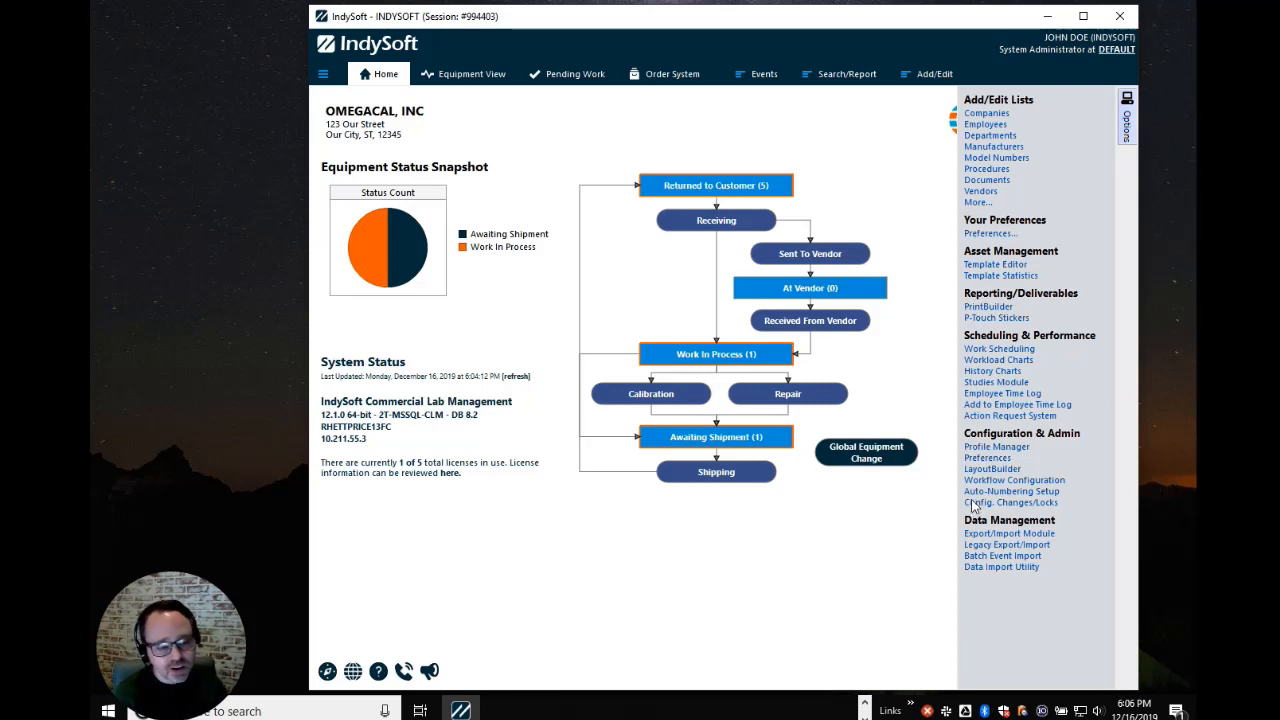
click(975, 503)
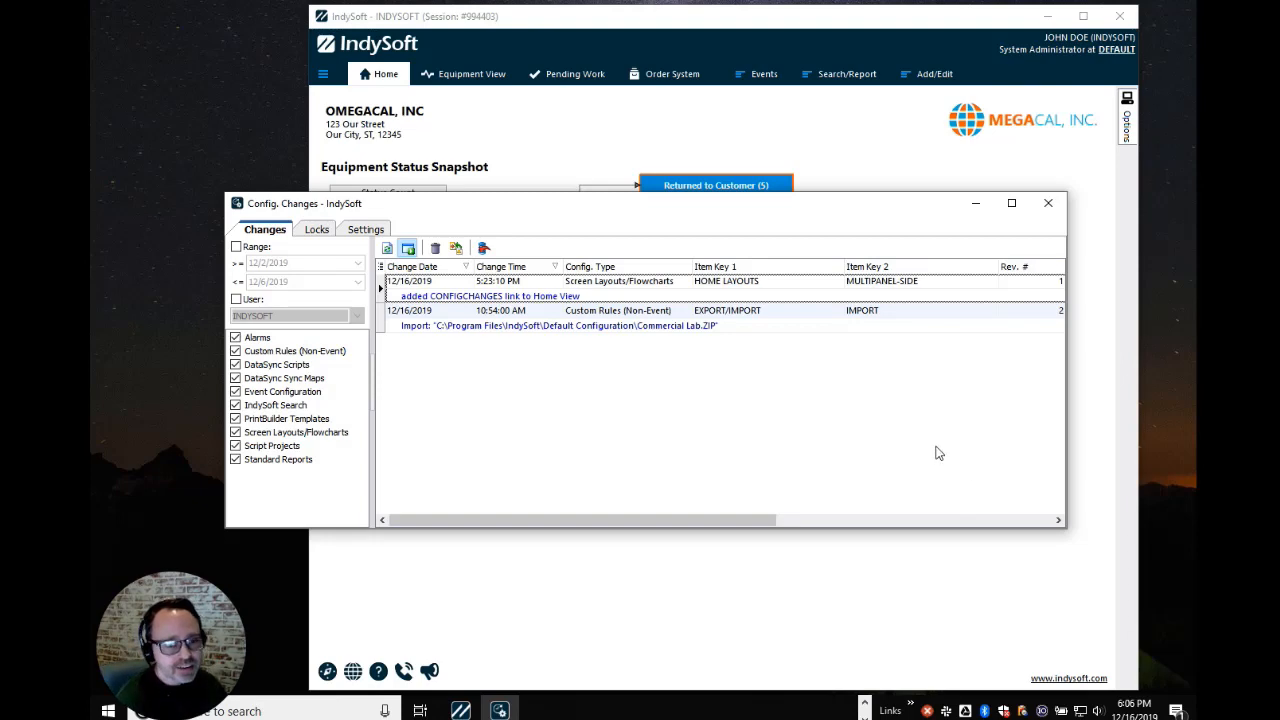
drag(760, 223, 659, 98)
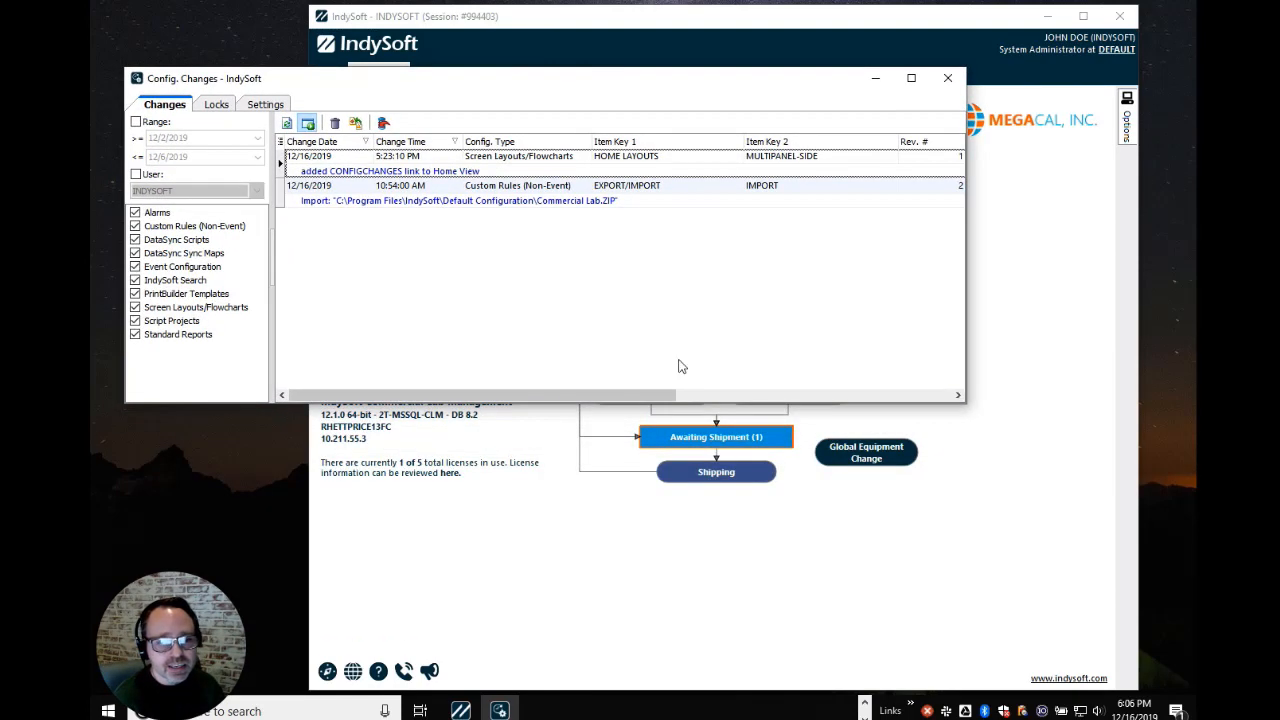
Open the home page's side layout (MULTIPANEL-SIDE) in the Layout Designer
click(835, 440)
right_click(885, 228)
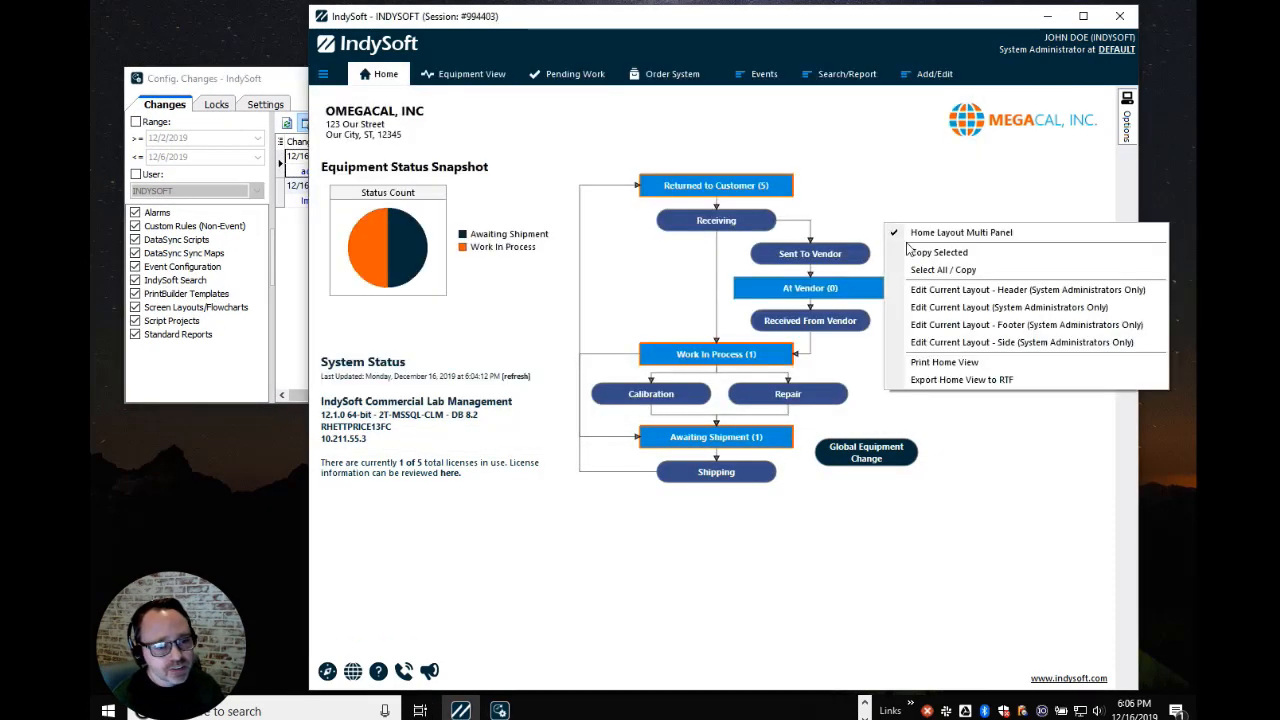
click(944, 343)
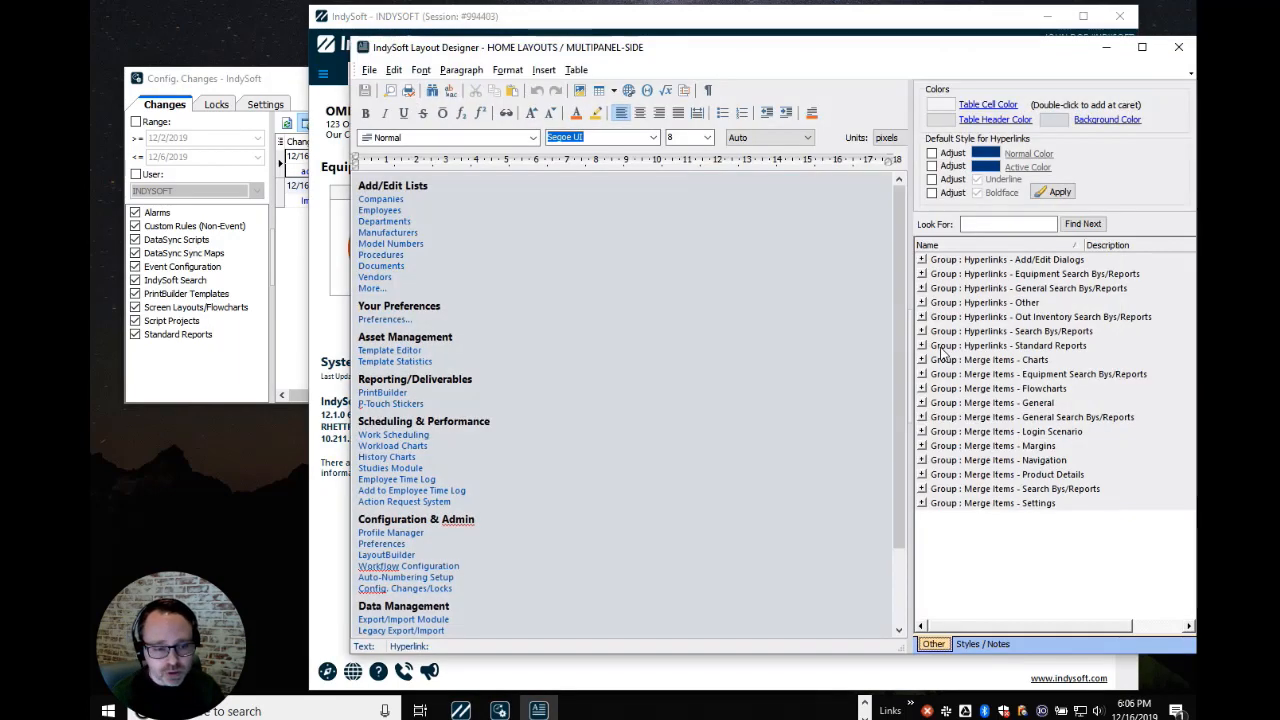
Confirm the Config. Changes/Locks link targets CONFIGCHANGES, then close the Layout Designer
scroll(621, 499, down, 1)
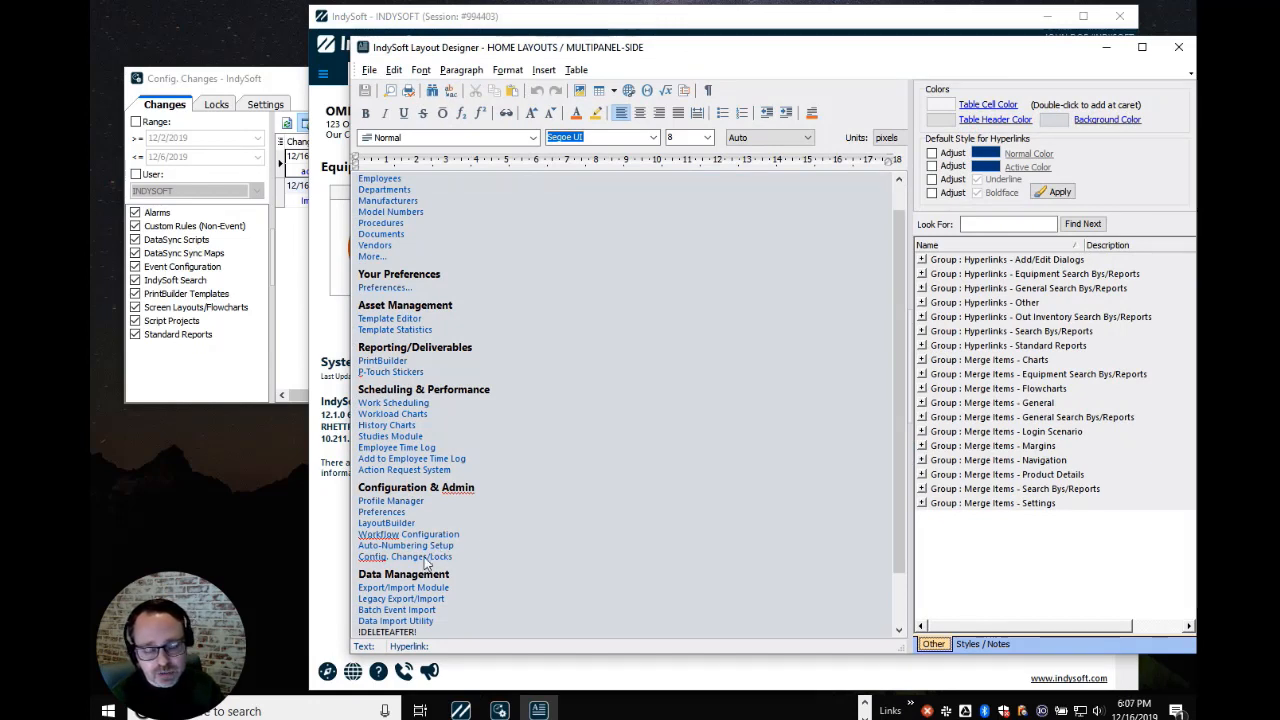
click(425, 558)
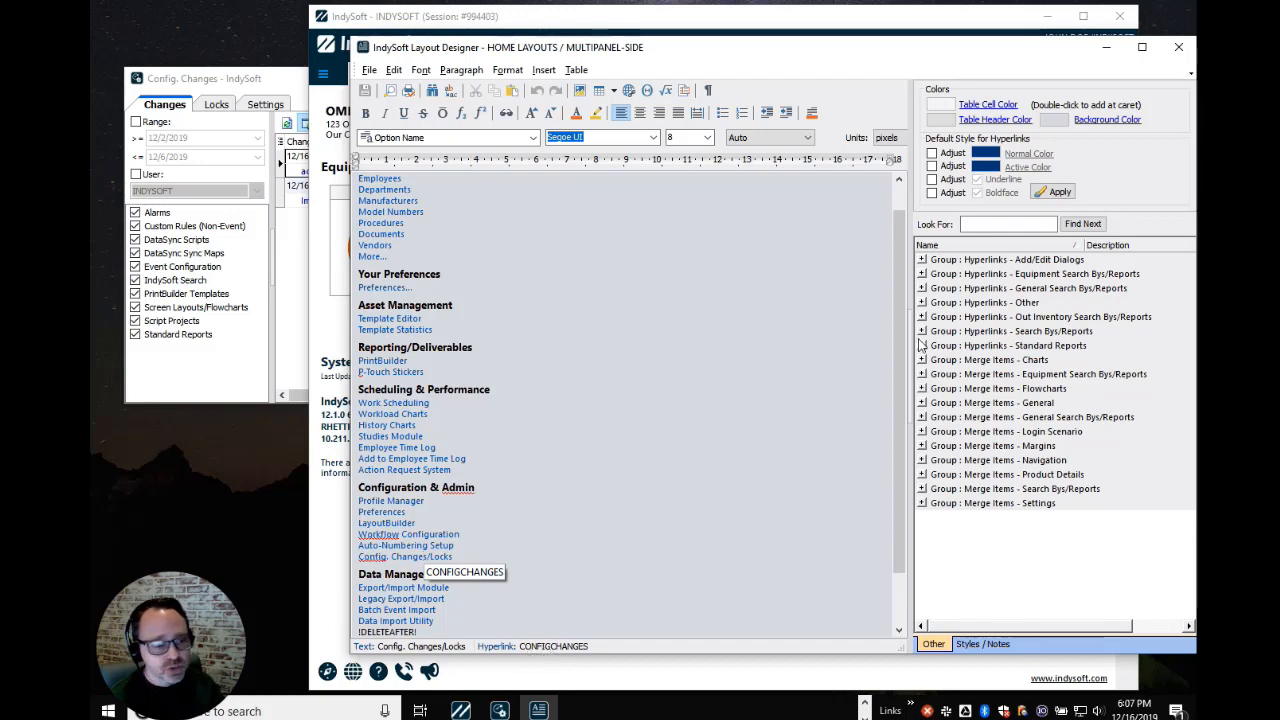
click(1178, 47)
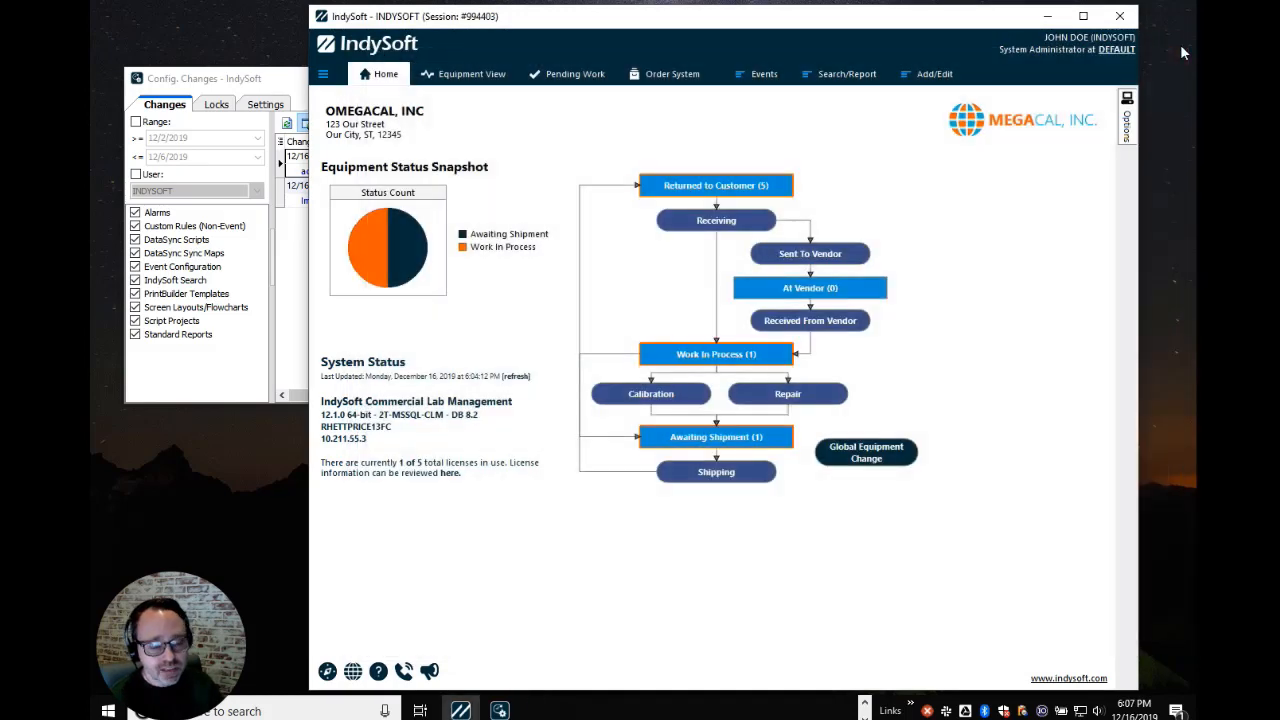
Review the Custom Rules import entry, the Settings tab and the empty Locks tab of the change log
click(236, 84)
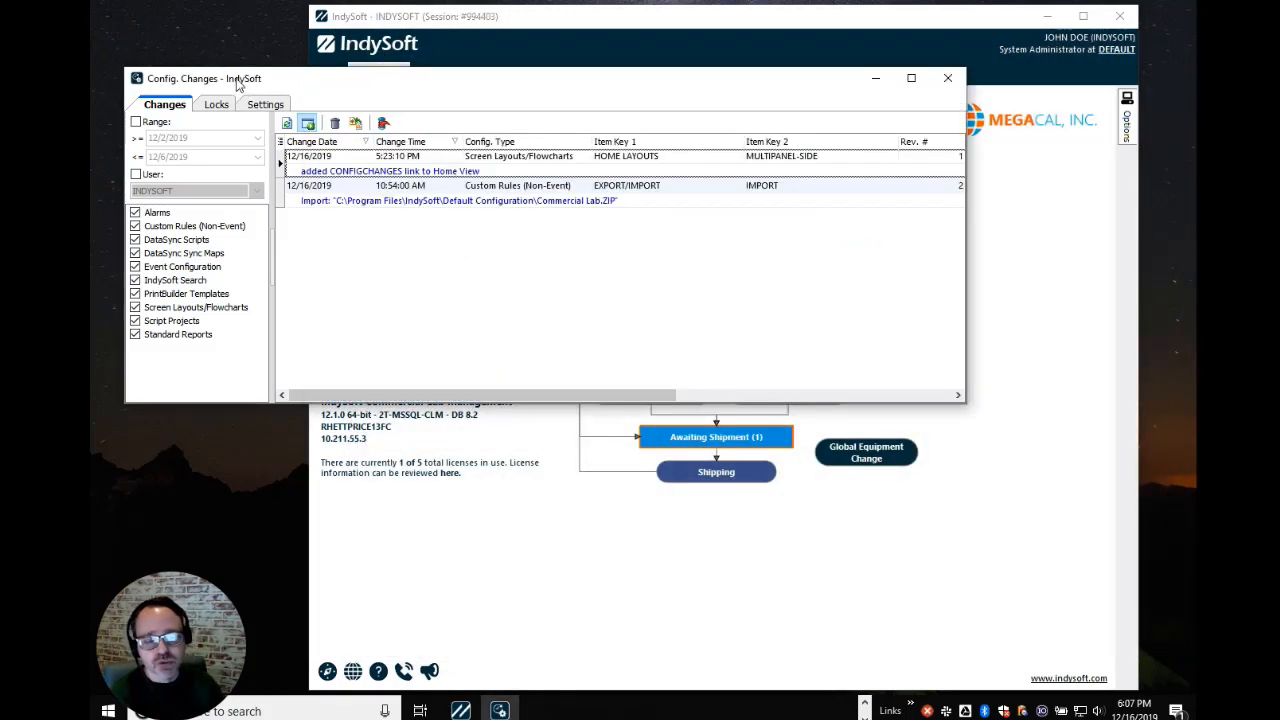
click(357, 198)
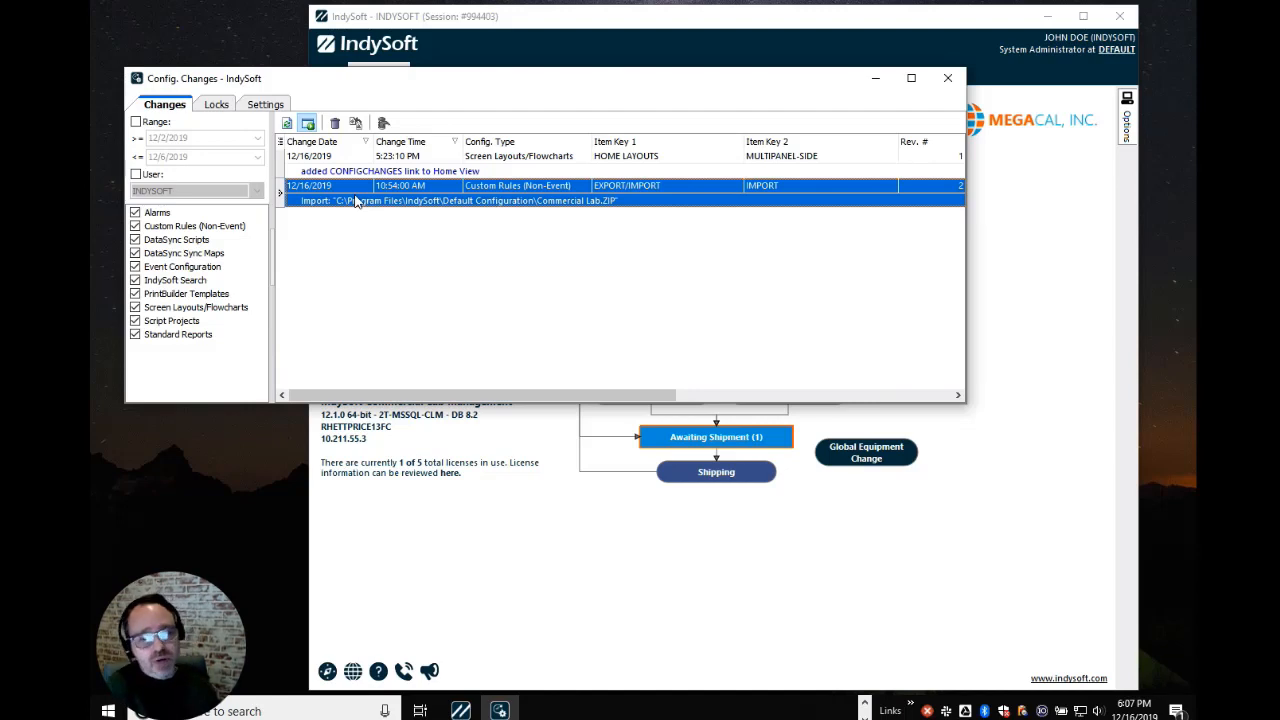
click(265, 105)
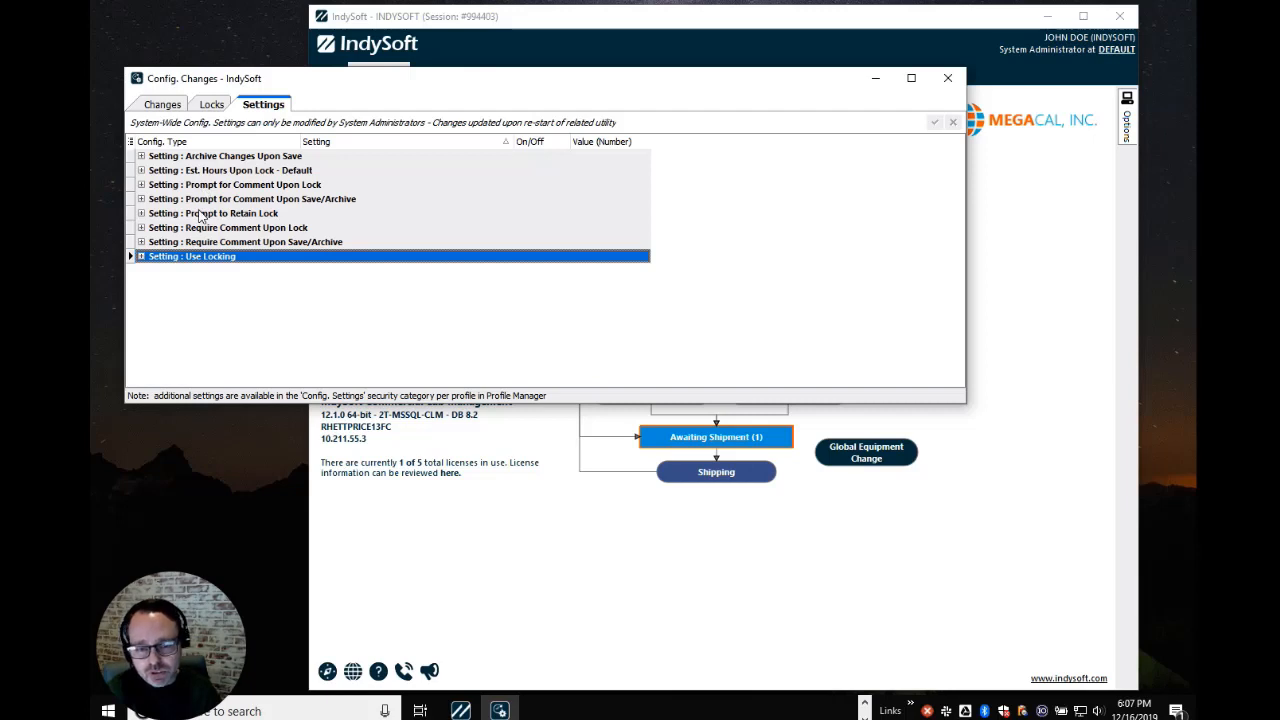
click(163, 105)
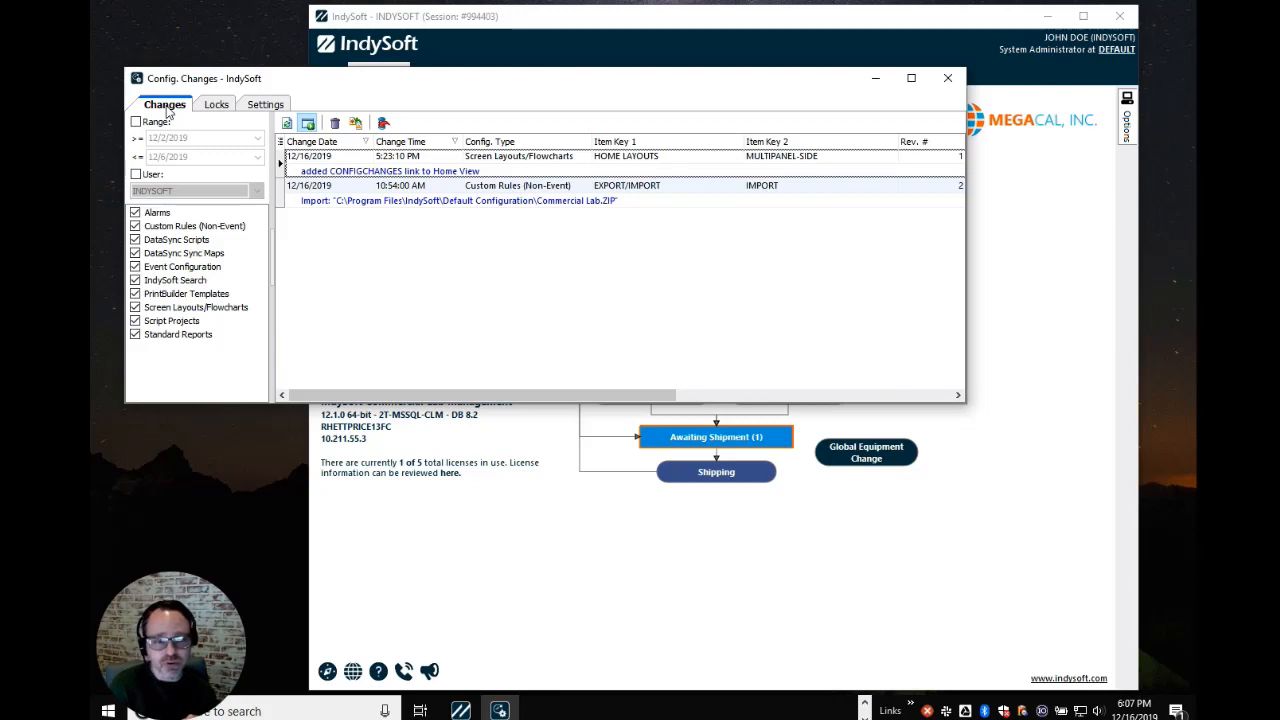
click(207, 107)
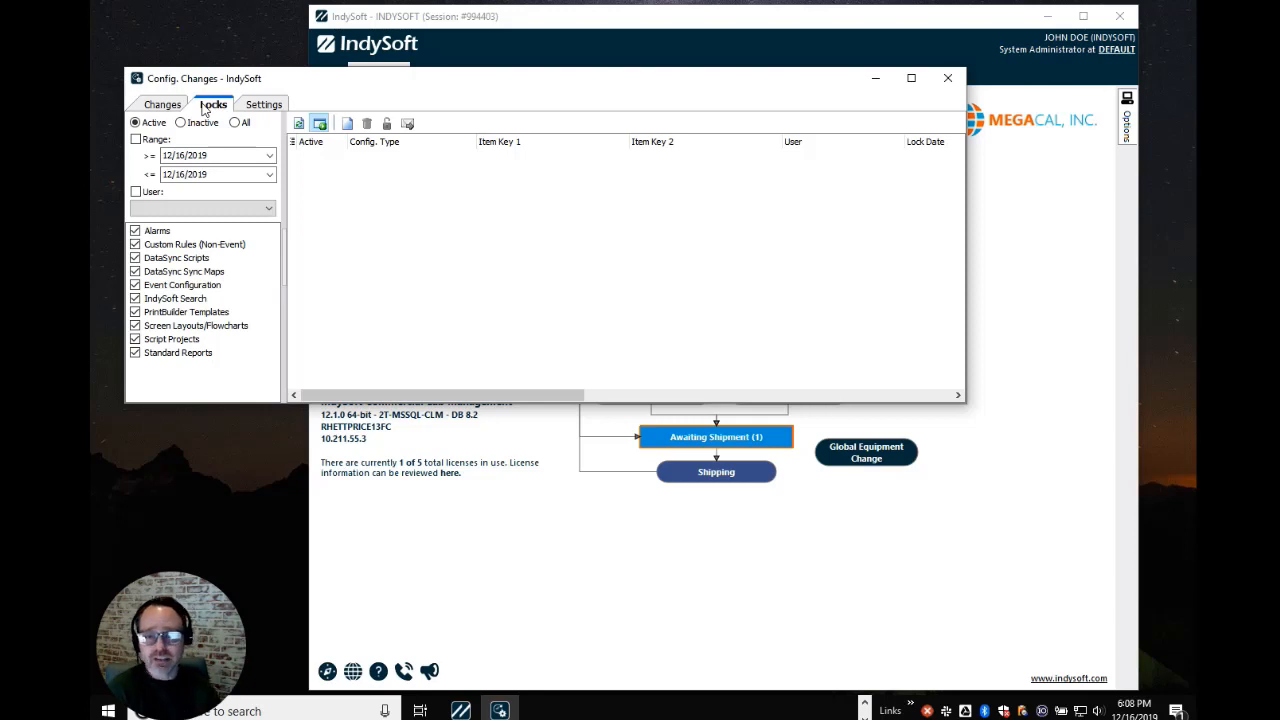
click(164, 105)
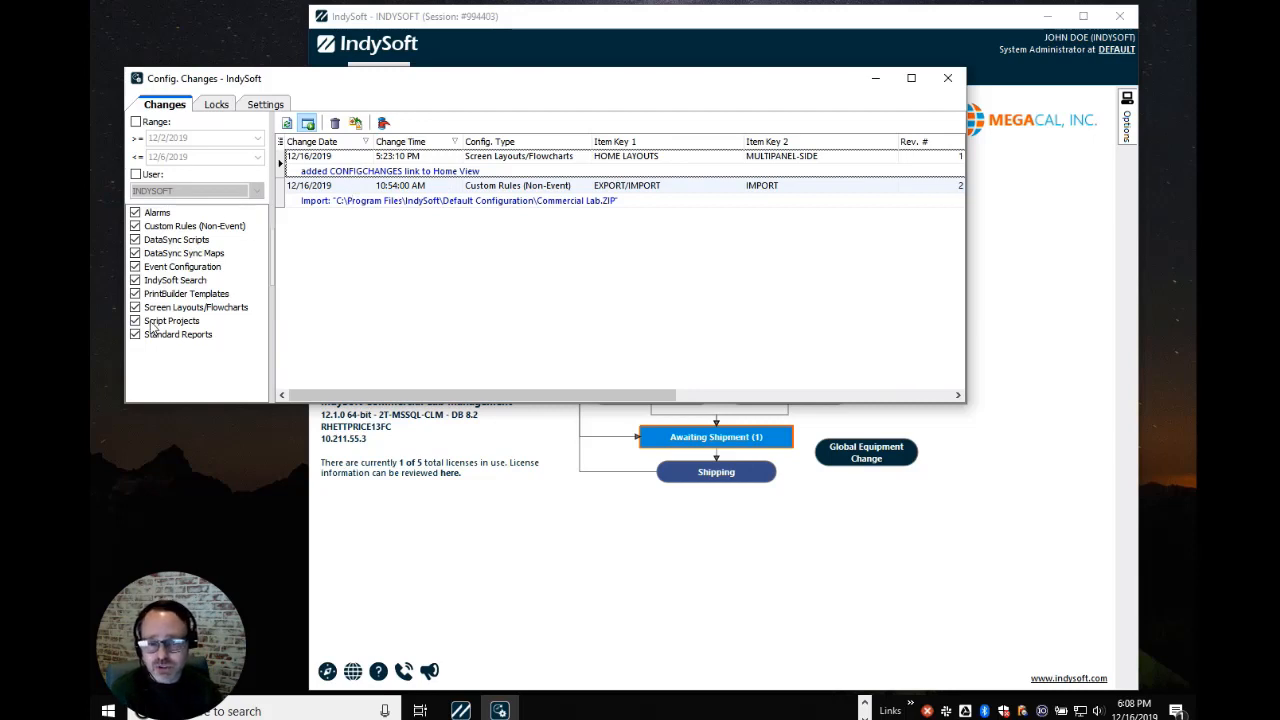
Toggle the Alarms and Custom Rules (Non-Event) categories, then unselect every change-type category
click(136, 253)
click(136, 226)
click(137, 213)
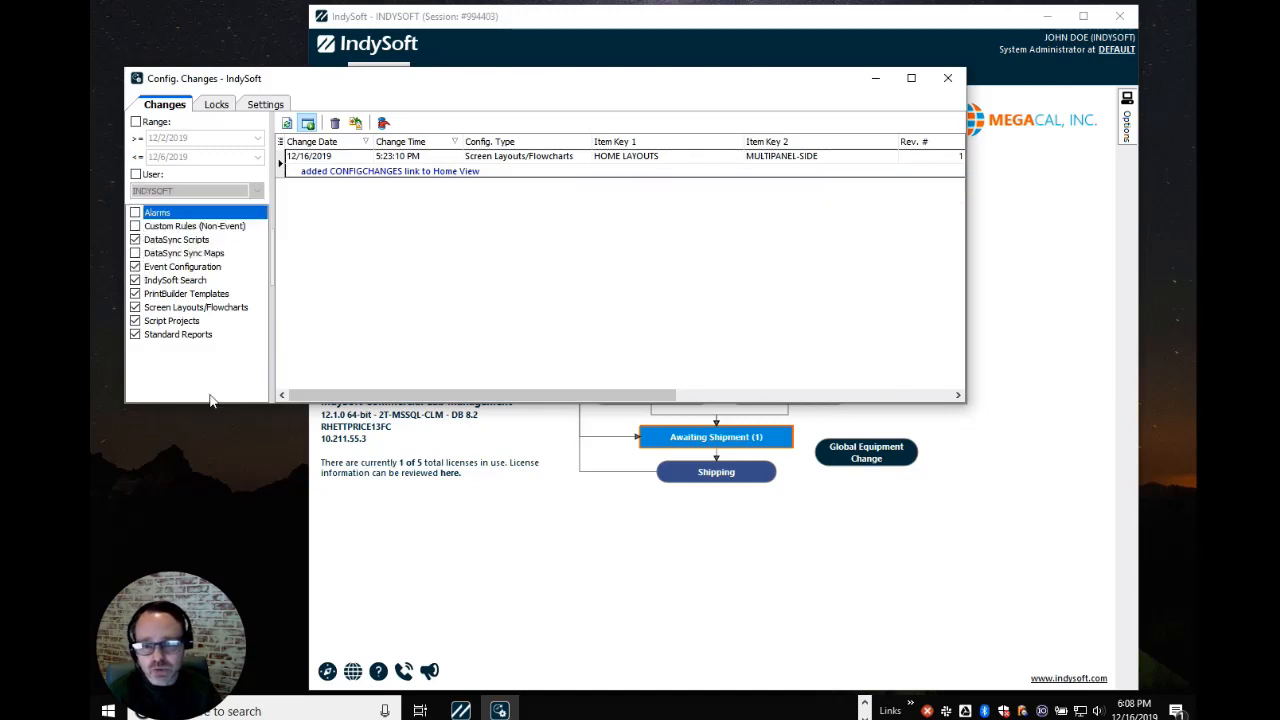
right_click(186, 363)
click(205, 388)
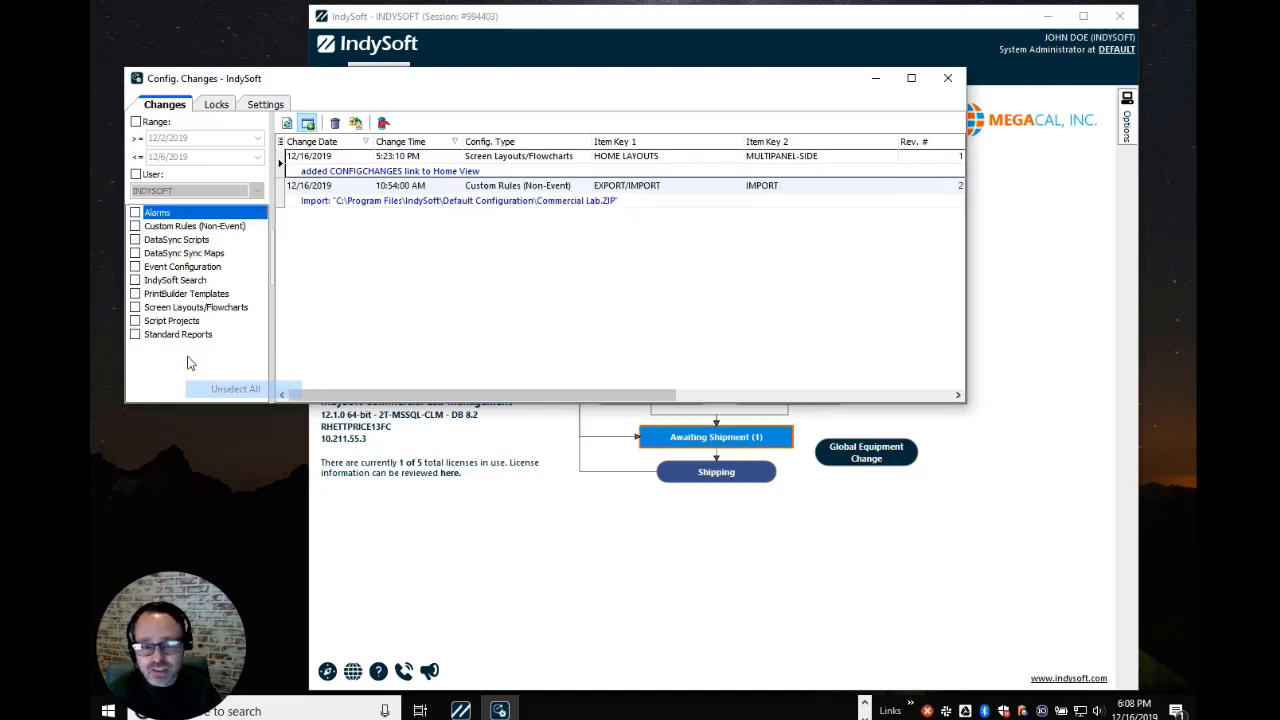
Filter to Event Configuration, Screen Layouts/Flowcharts and IndySoft Search changes, then reselect all categories
click(136, 267)
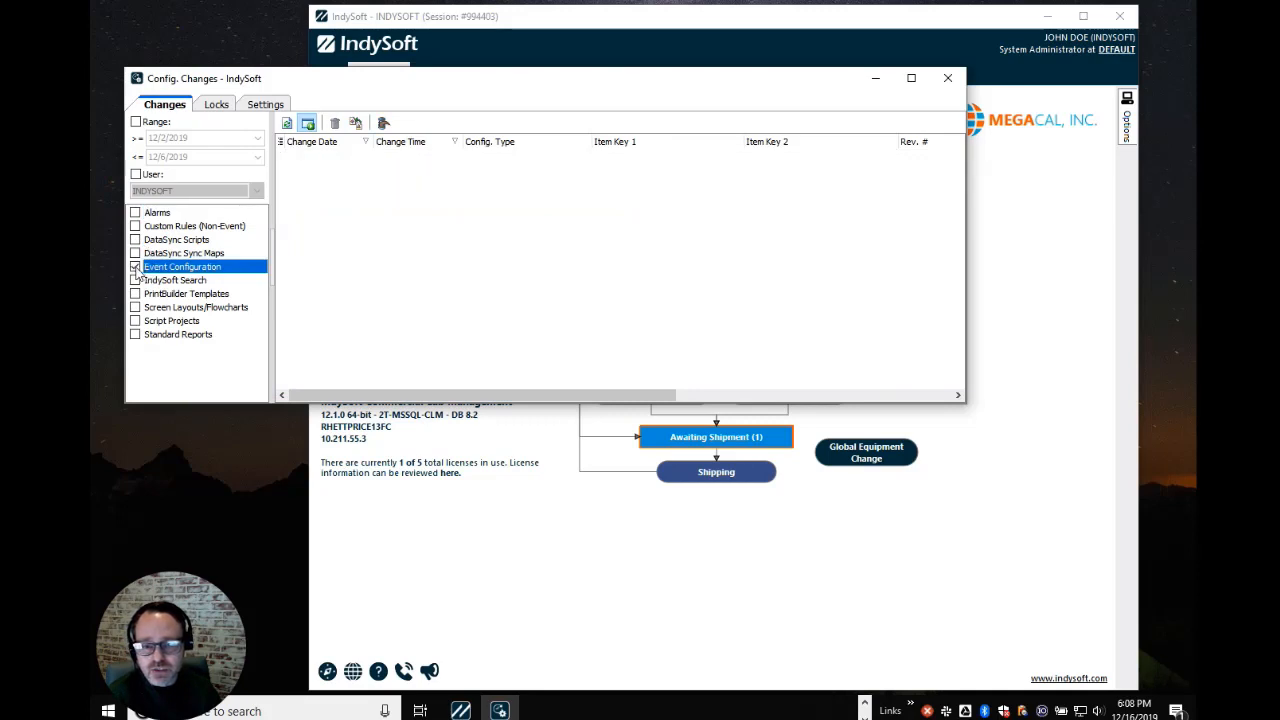
click(135, 309)
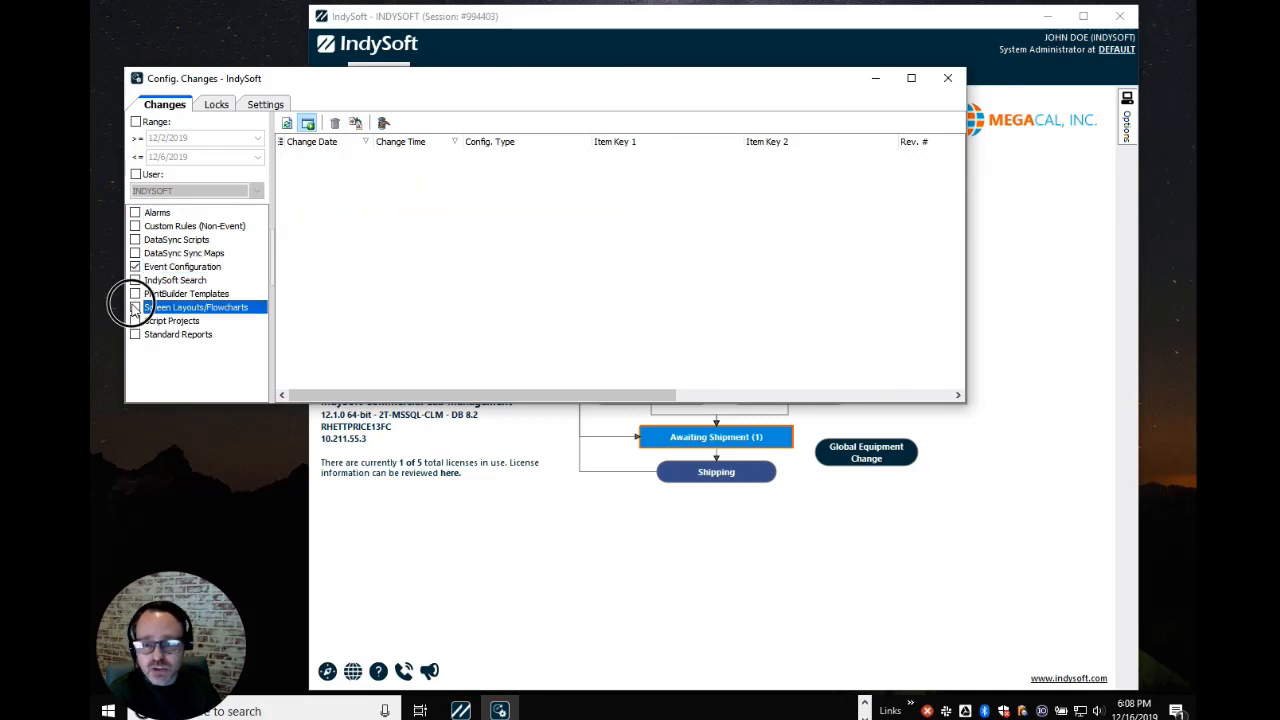
click(136, 267)
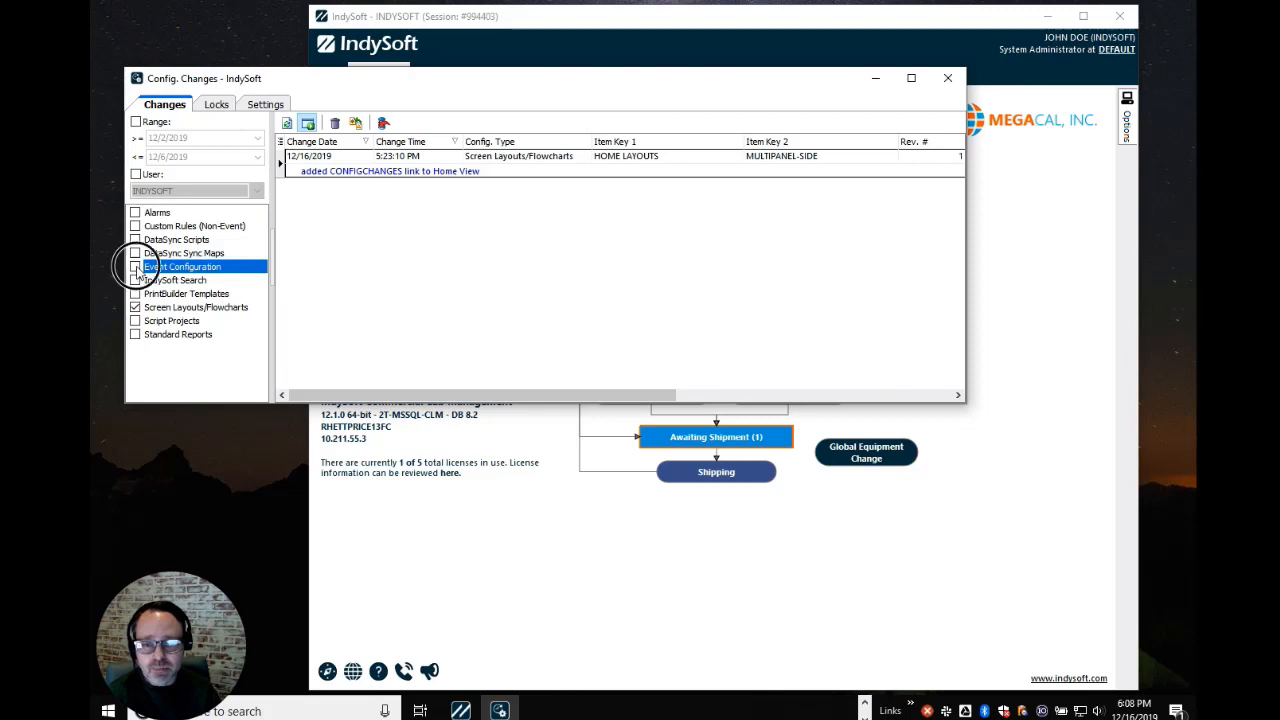
click(135, 280)
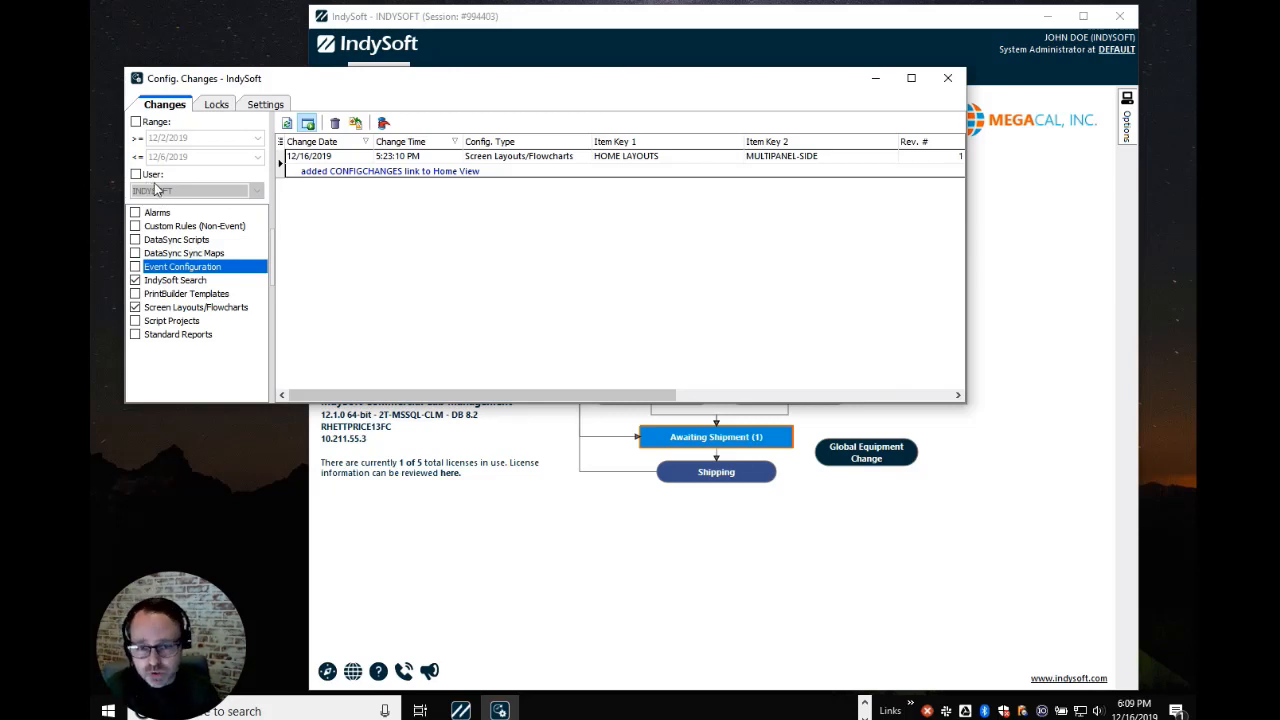
right_click(187, 309)
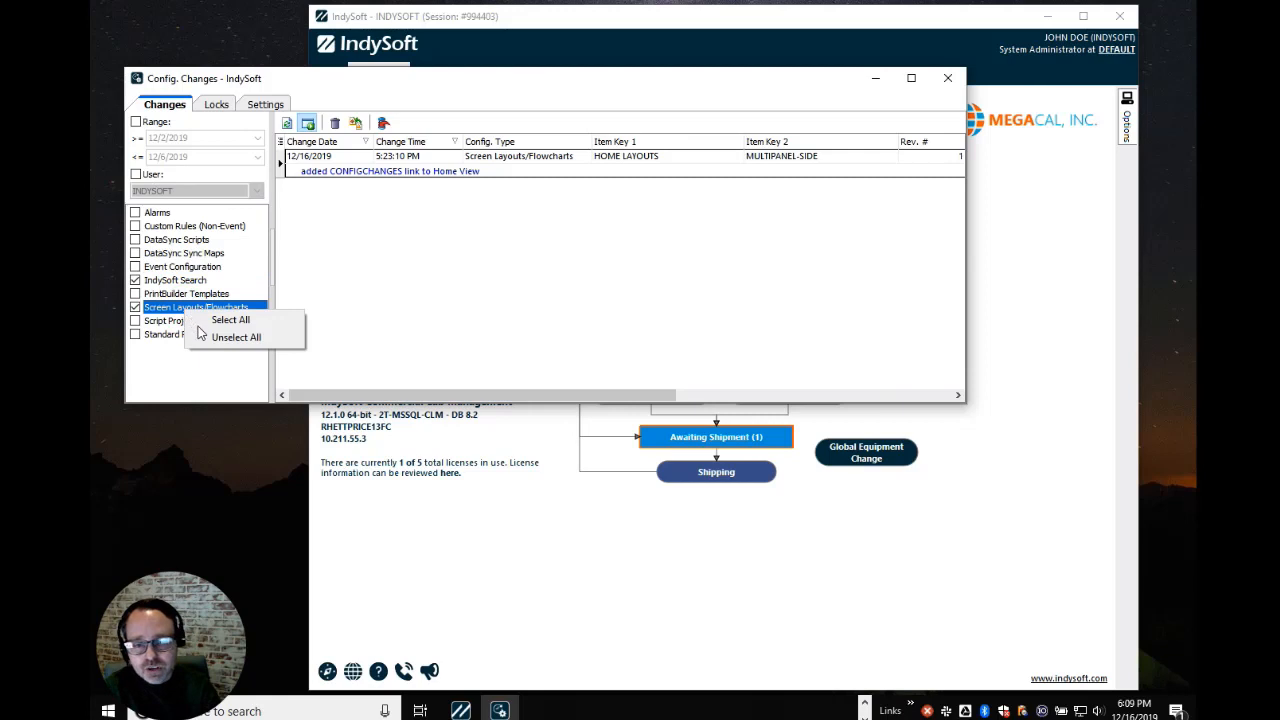
click(209, 319)
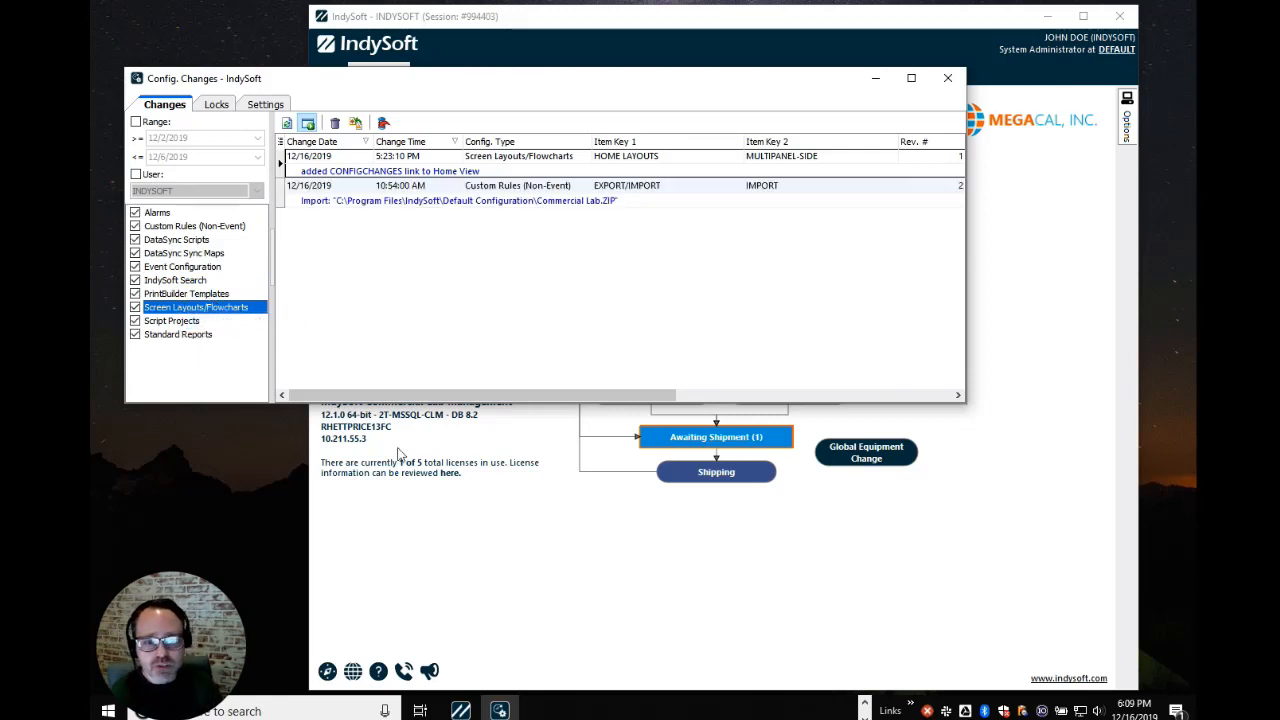
click(450, 565)
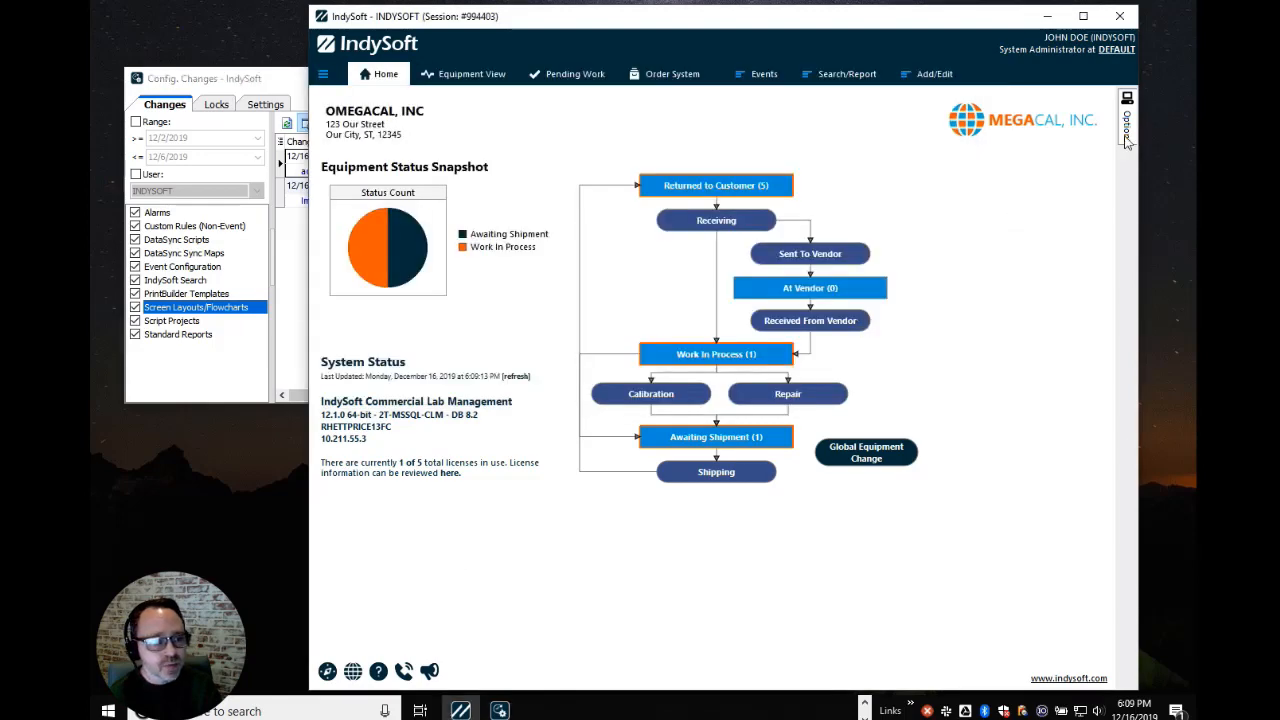
Open the STANDARD certificate template from the PrintBuilder report templates
click(1127, 140)
click(995, 316)
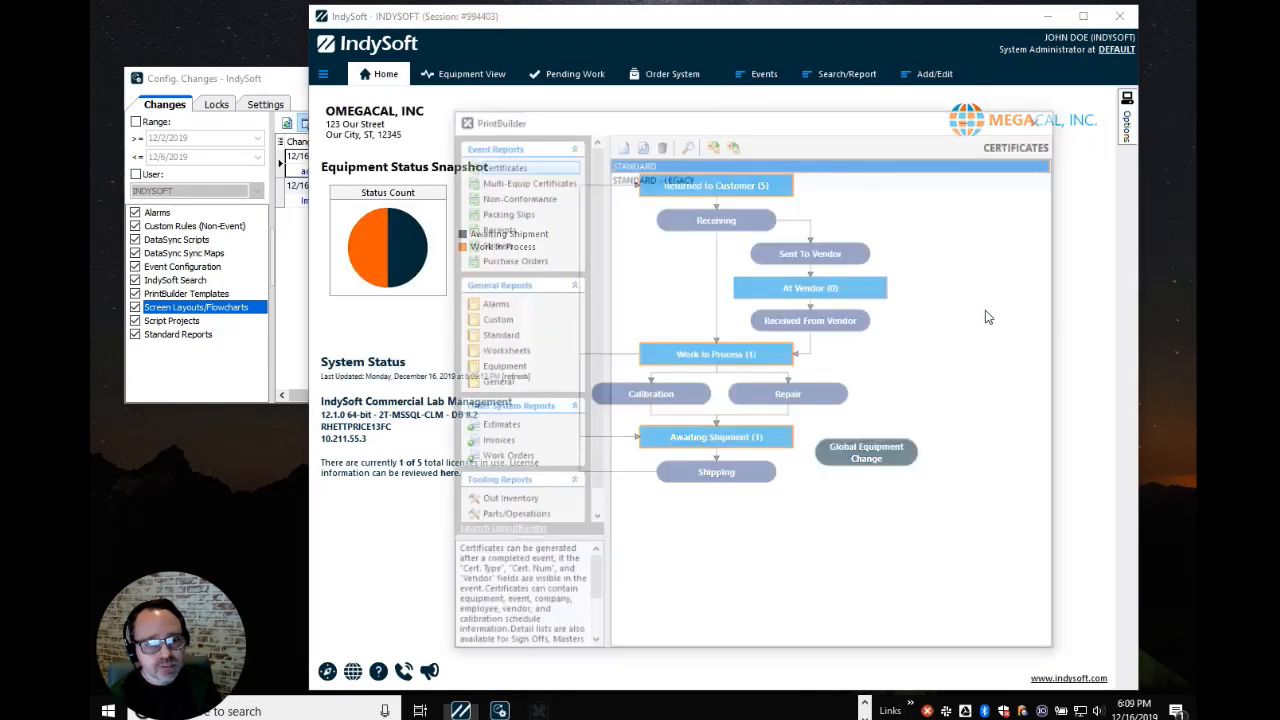
click(657, 162)
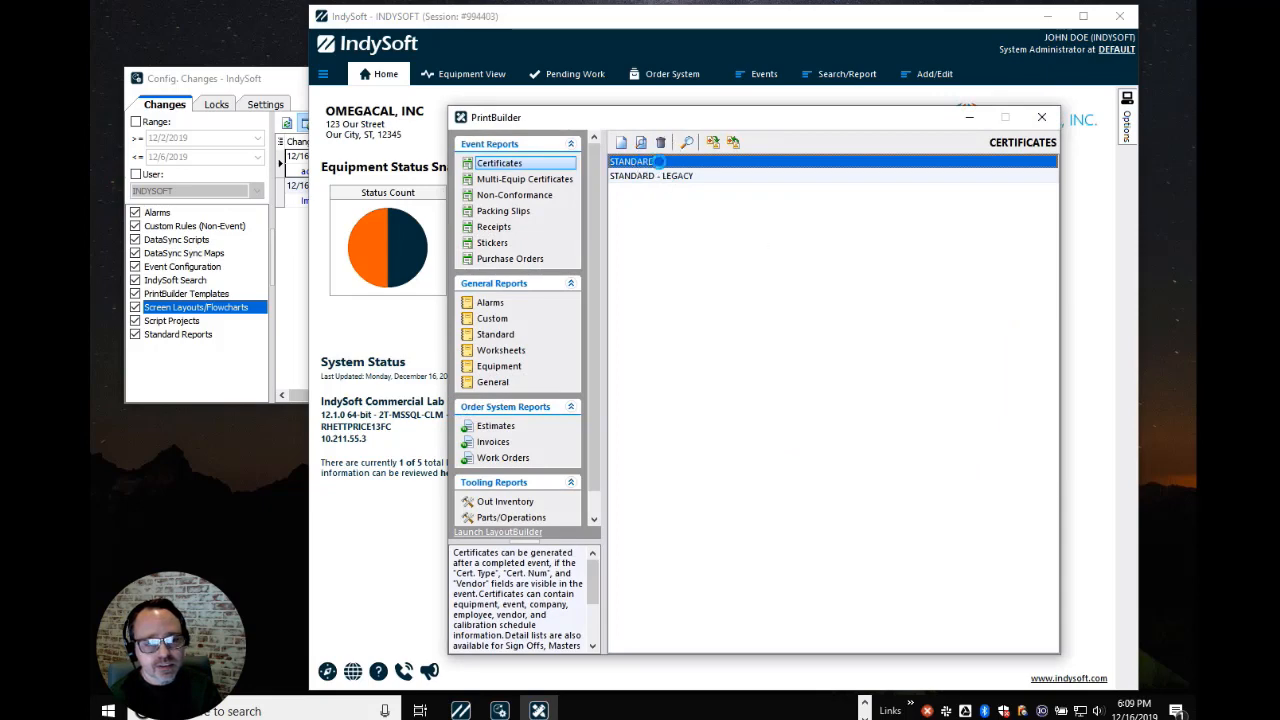
click(657, 162)
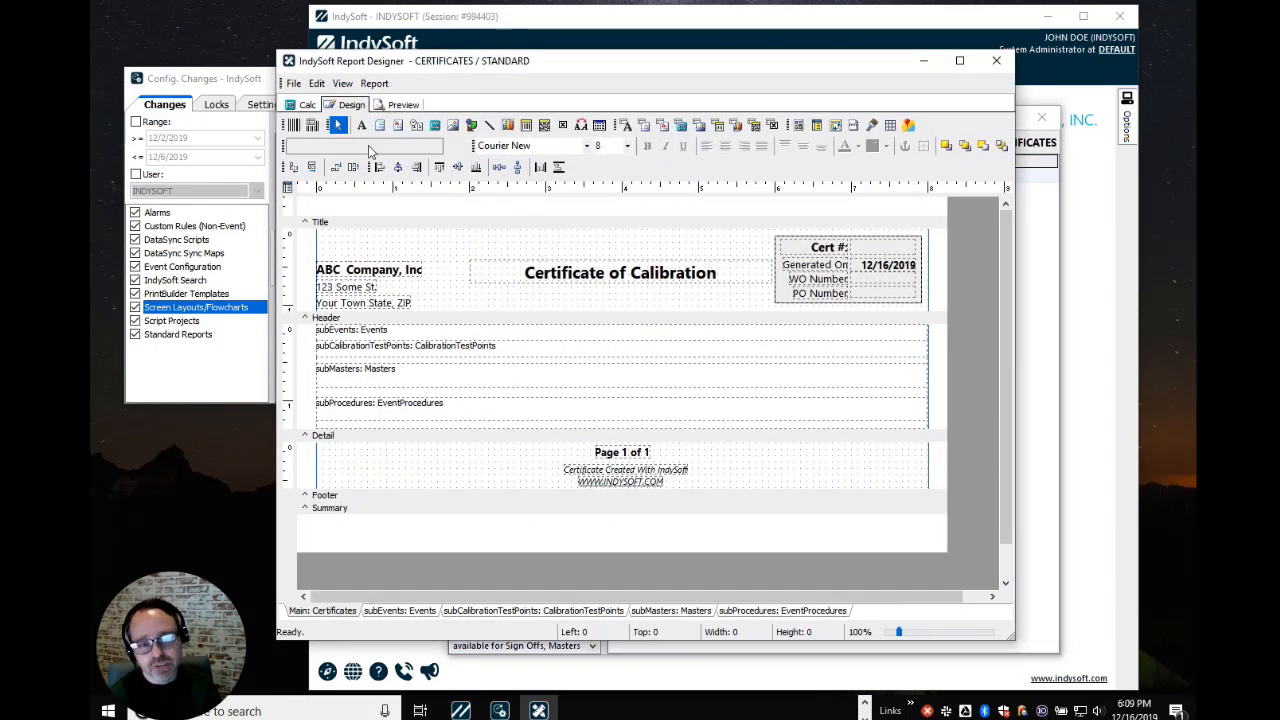
Widen the Certificate of Calibration title label and turn its bold off
click(563, 275)
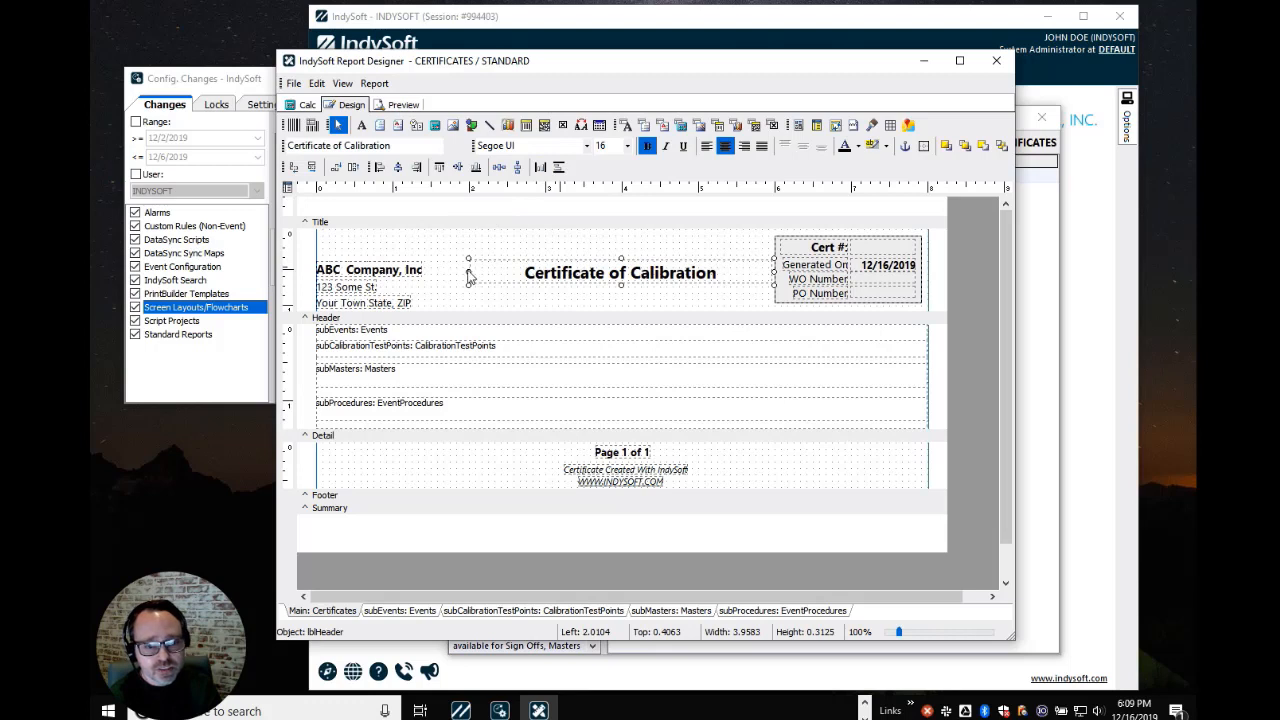
drag(468, 272, 454, 271)
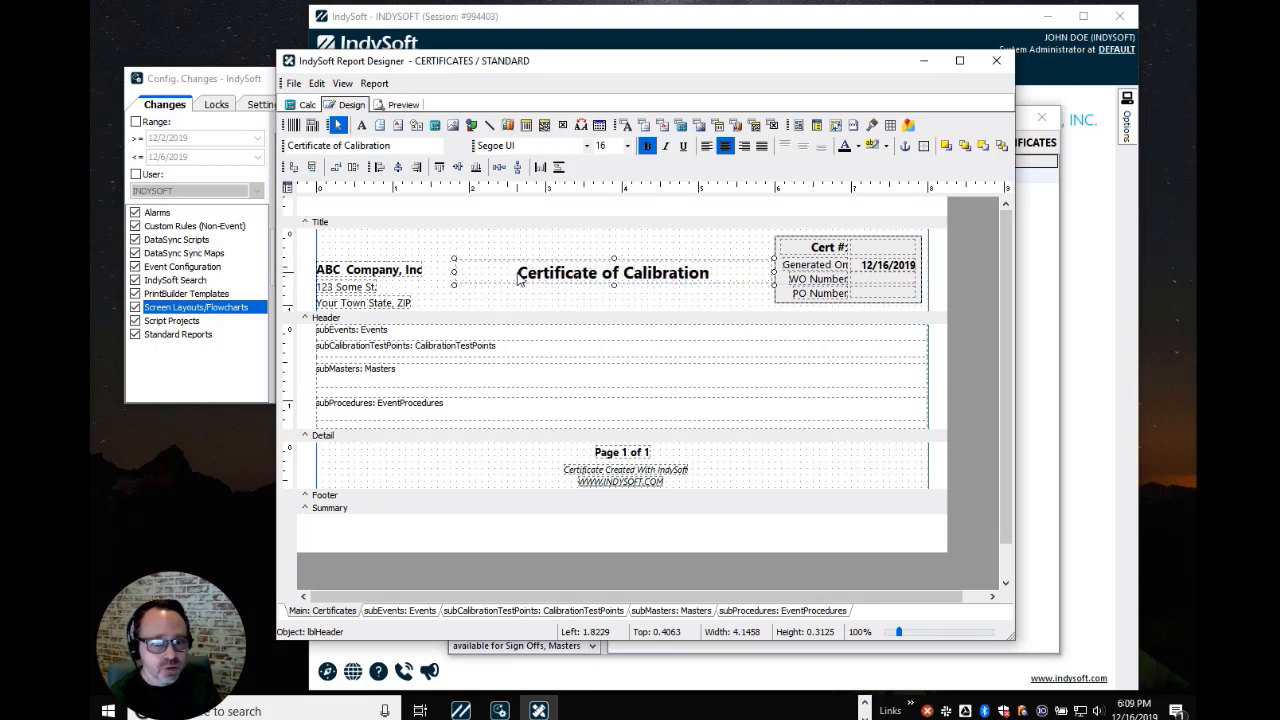
click(649, 147)
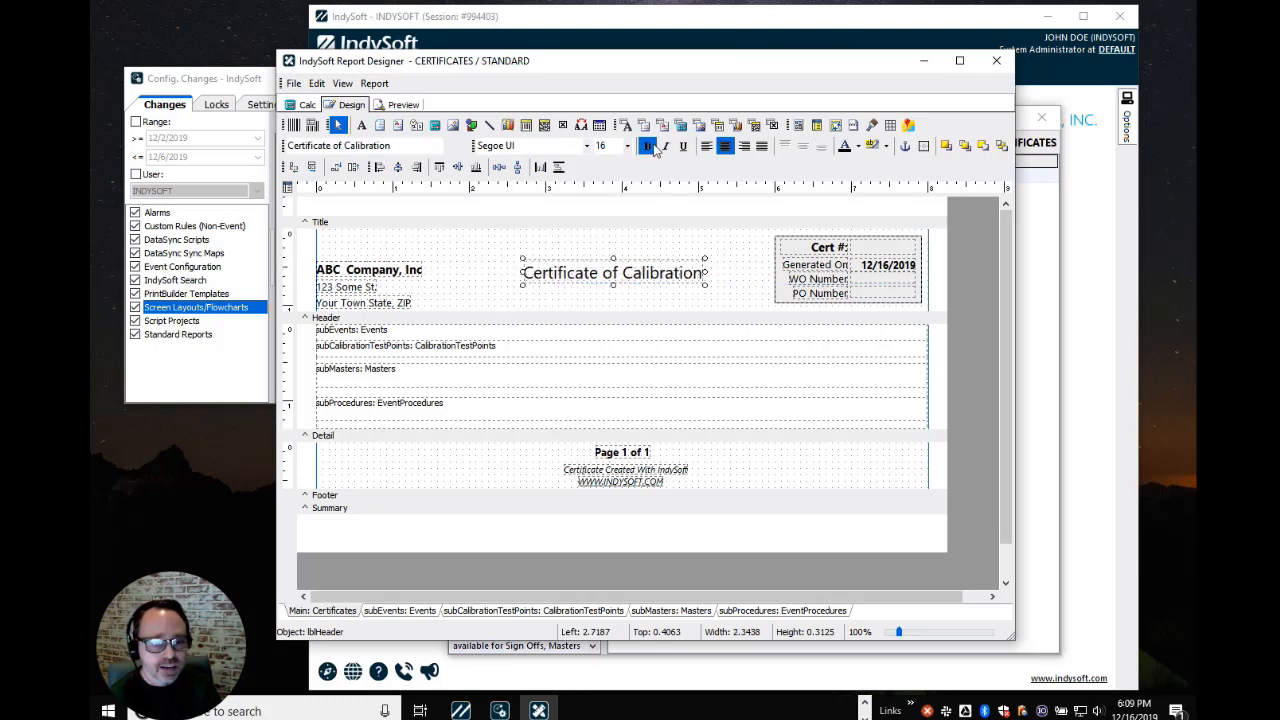
click(293, 83)
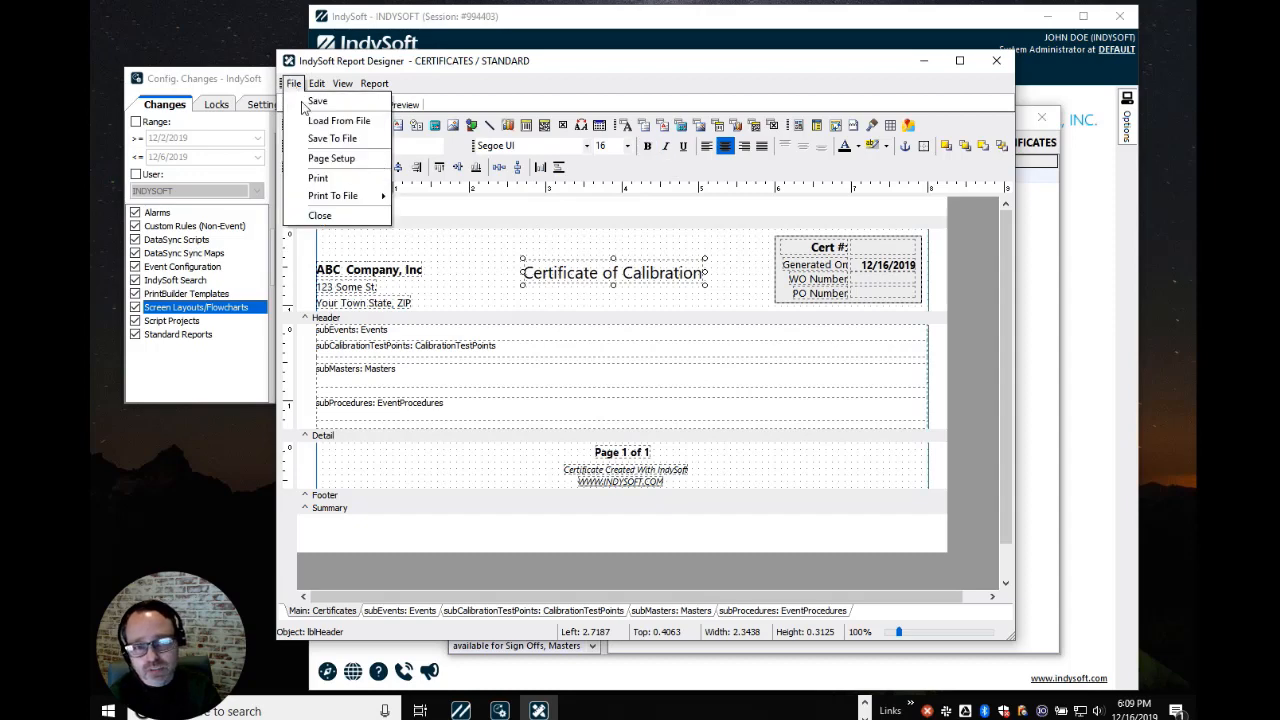
Save the template, checking it in with the note 'Made the title non bold'
click(305, 103)
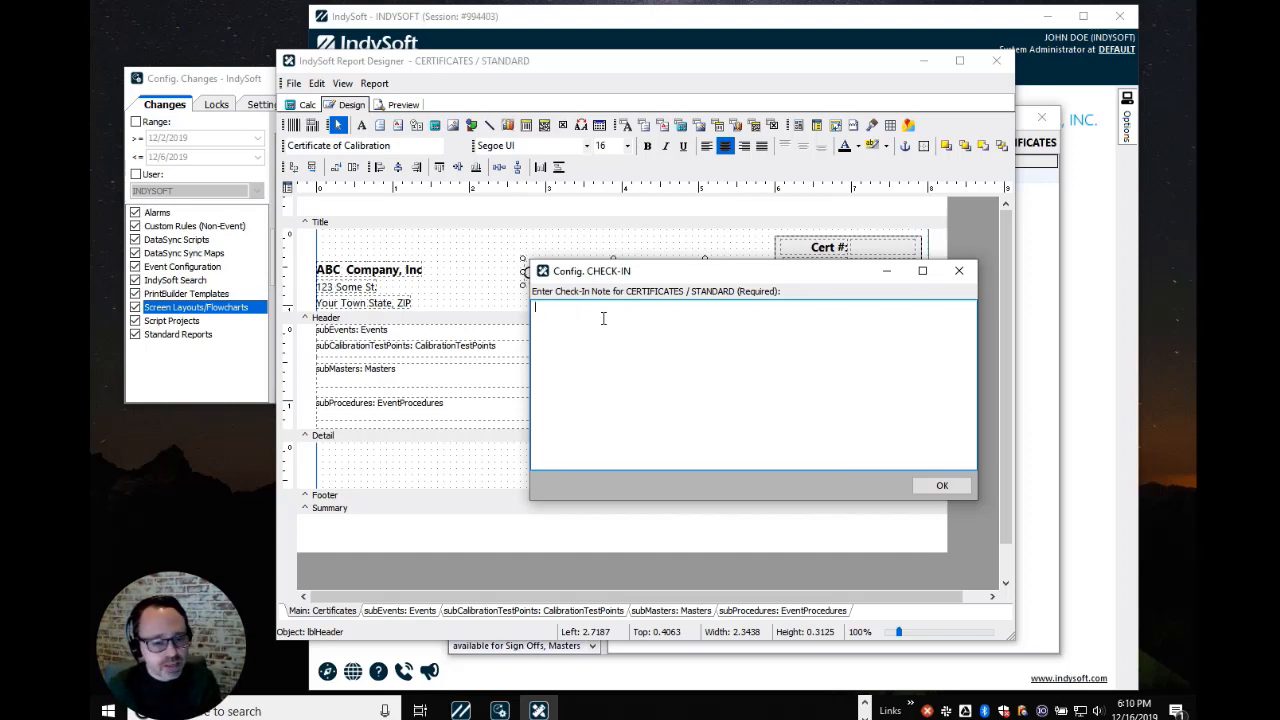
text(Made the tit)
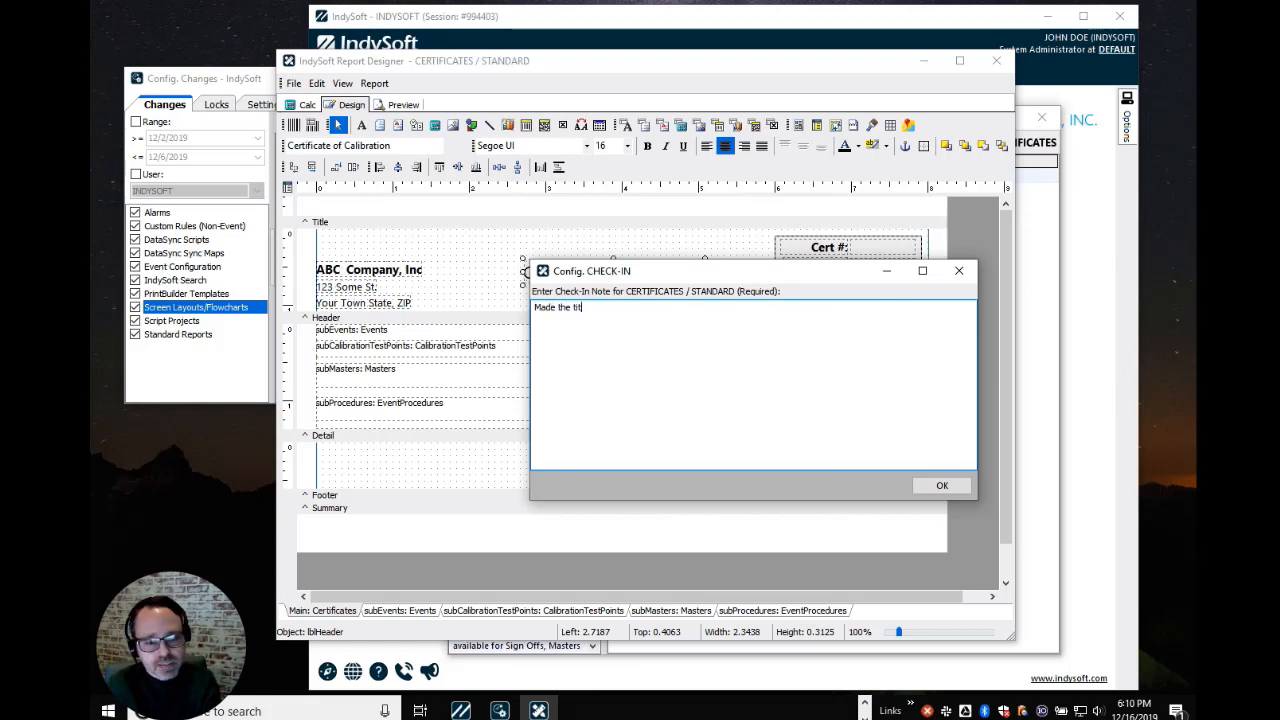
text(le non bold)
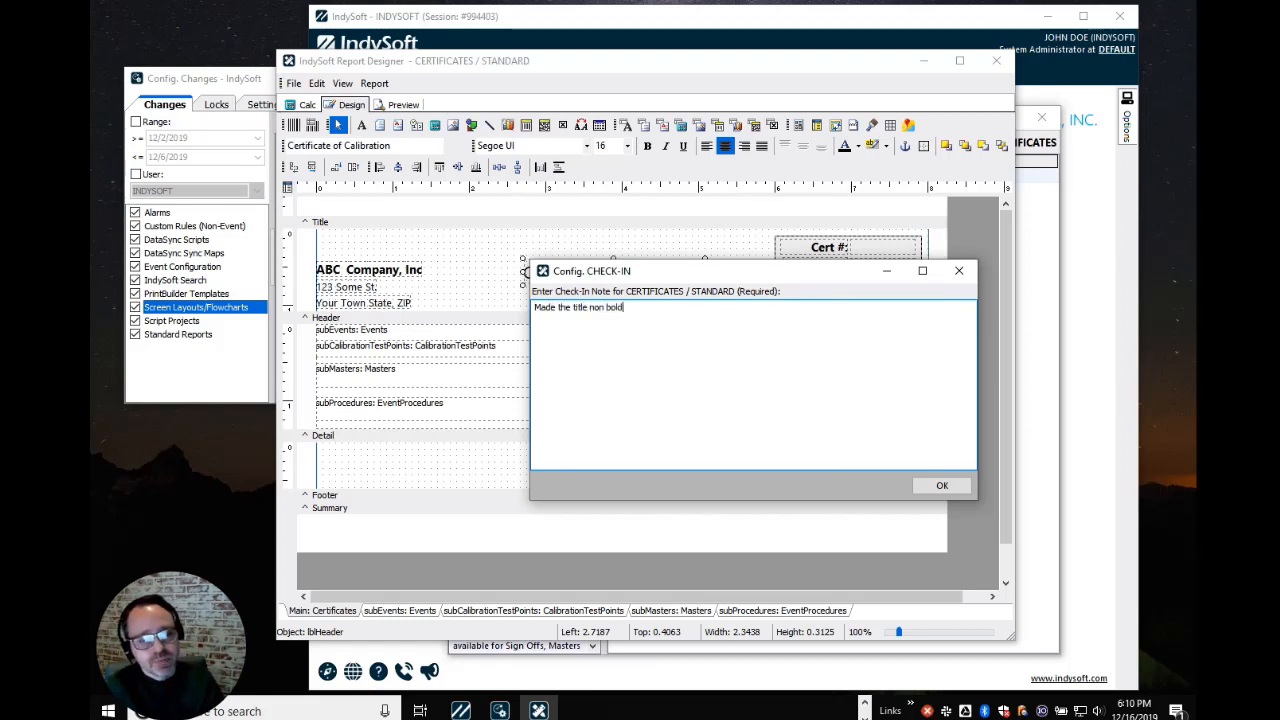
click(934, 488)
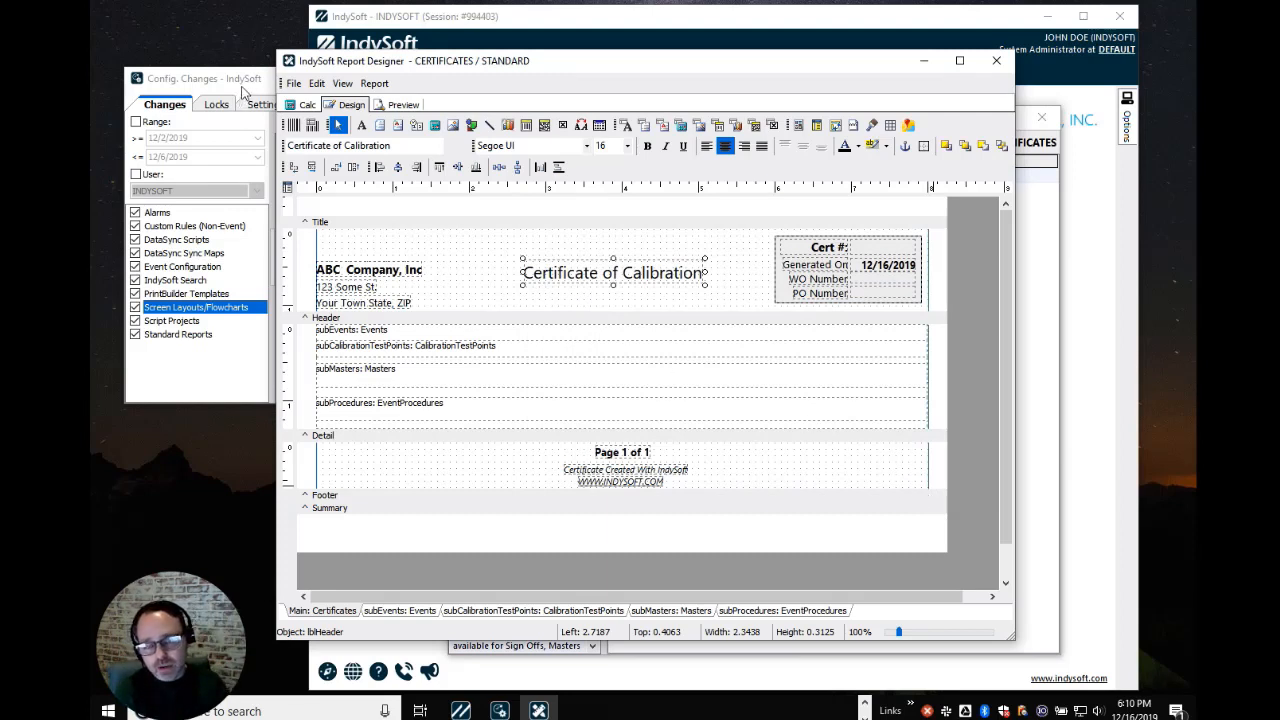
Inspect the new CERTIFICATES / STANDARD 'Made the title non bold' log entry, then close Report Designer
click(243, 90)
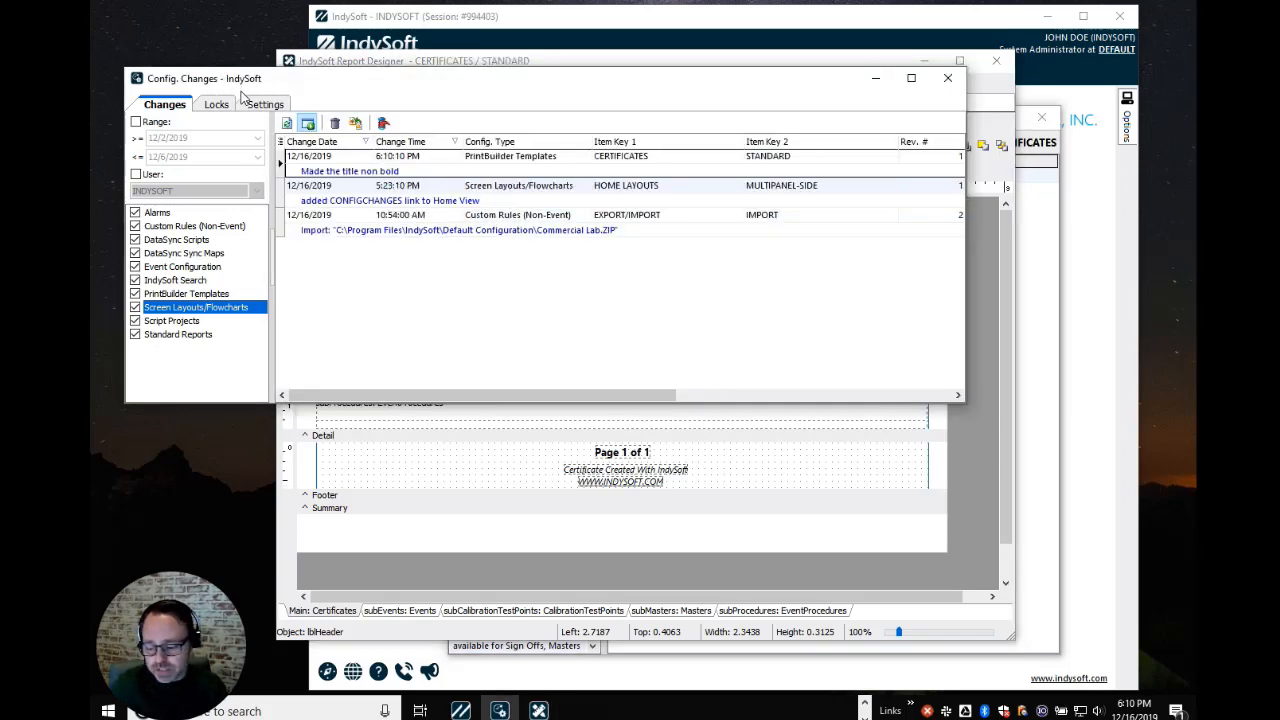
click(464, 166)
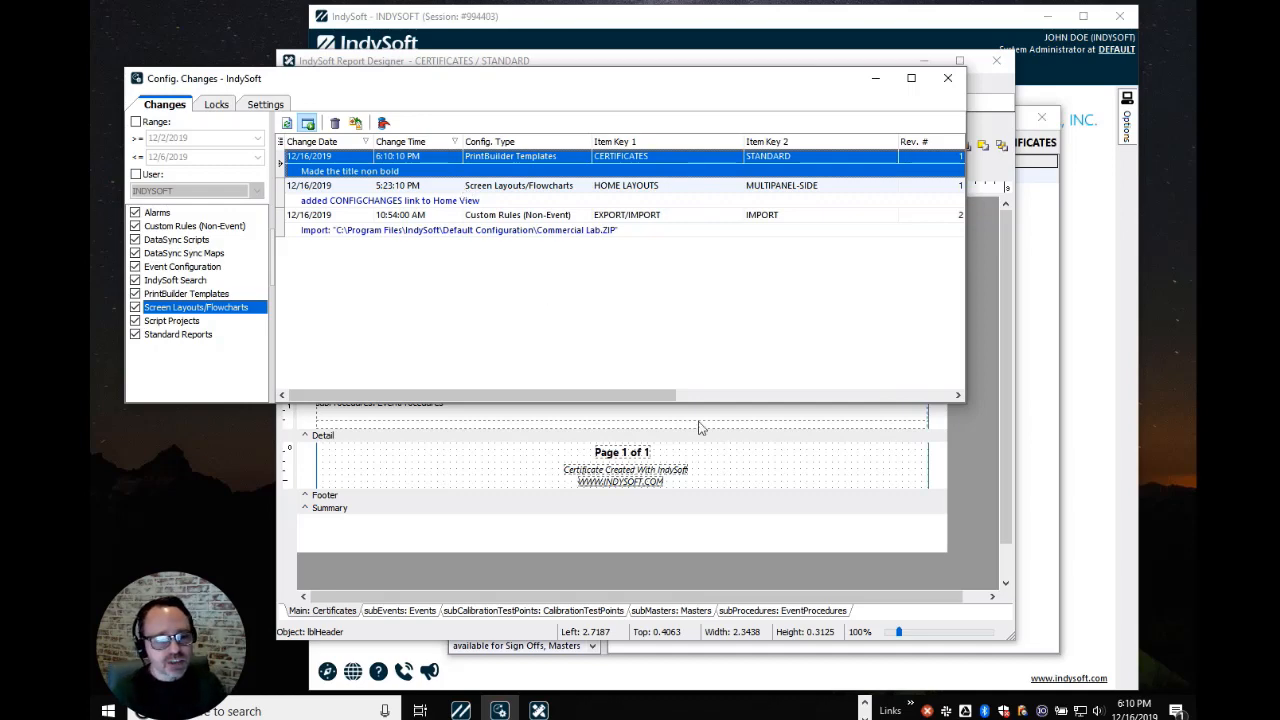
click(766, 452)
click(996, 61)
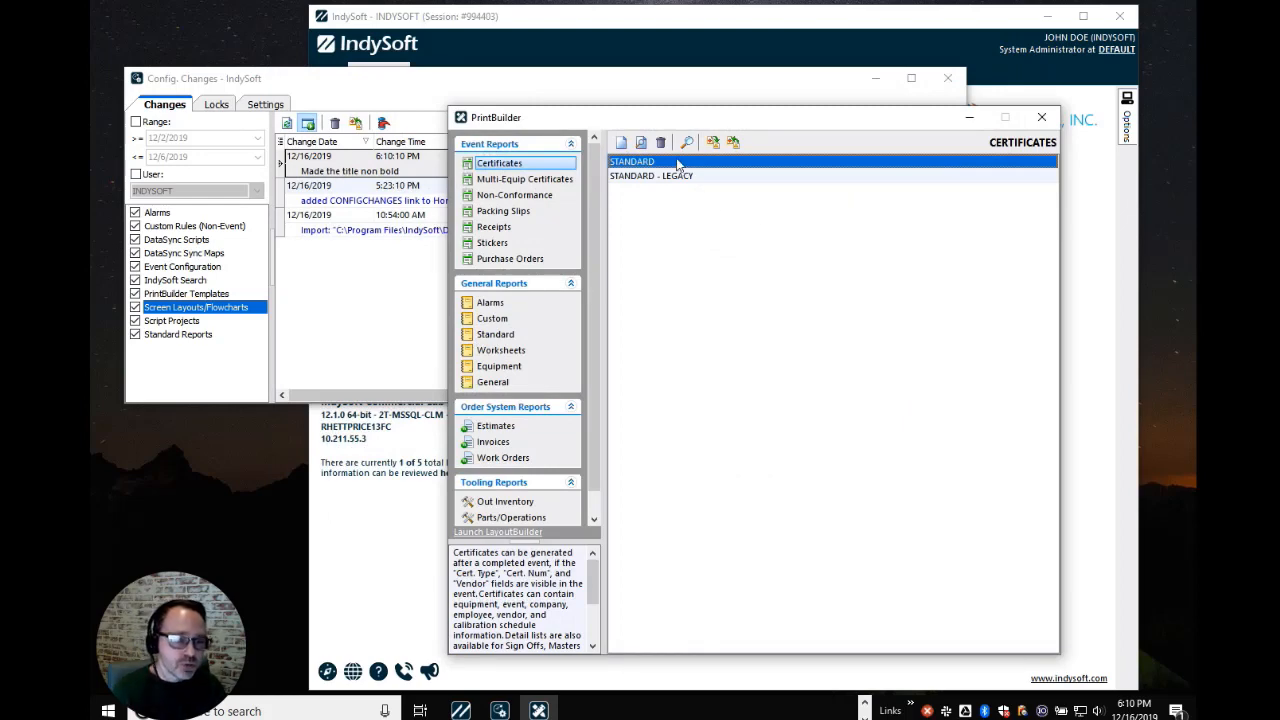
Reopen the STANDARD template briefly, then review the 6:10:10 PM template change in the log
double_click(675, 160)
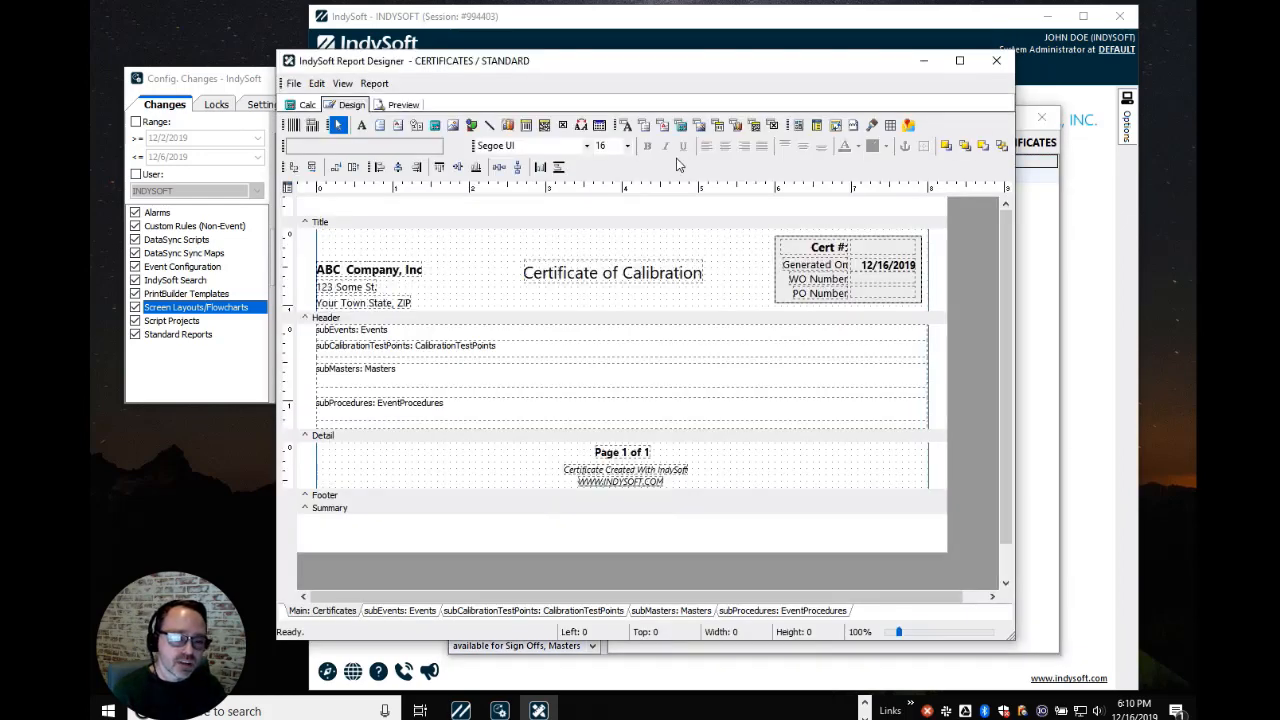
click(599, 277)
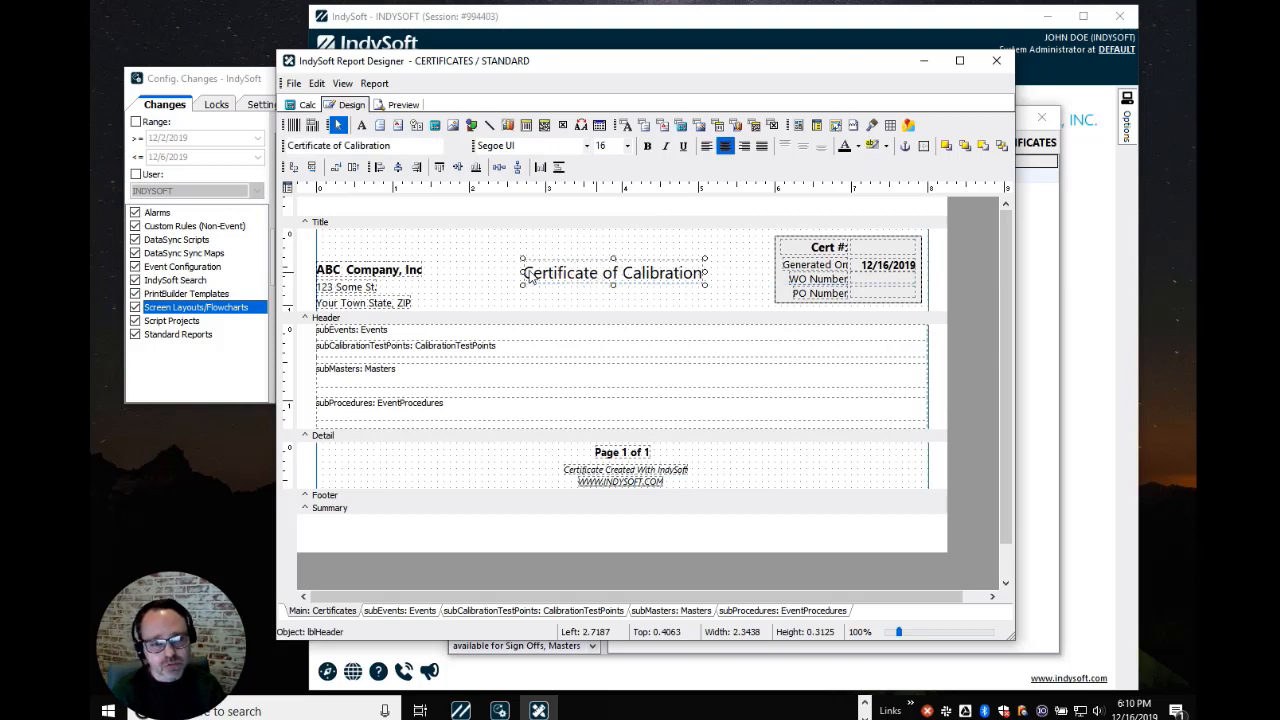
click(996, 61)
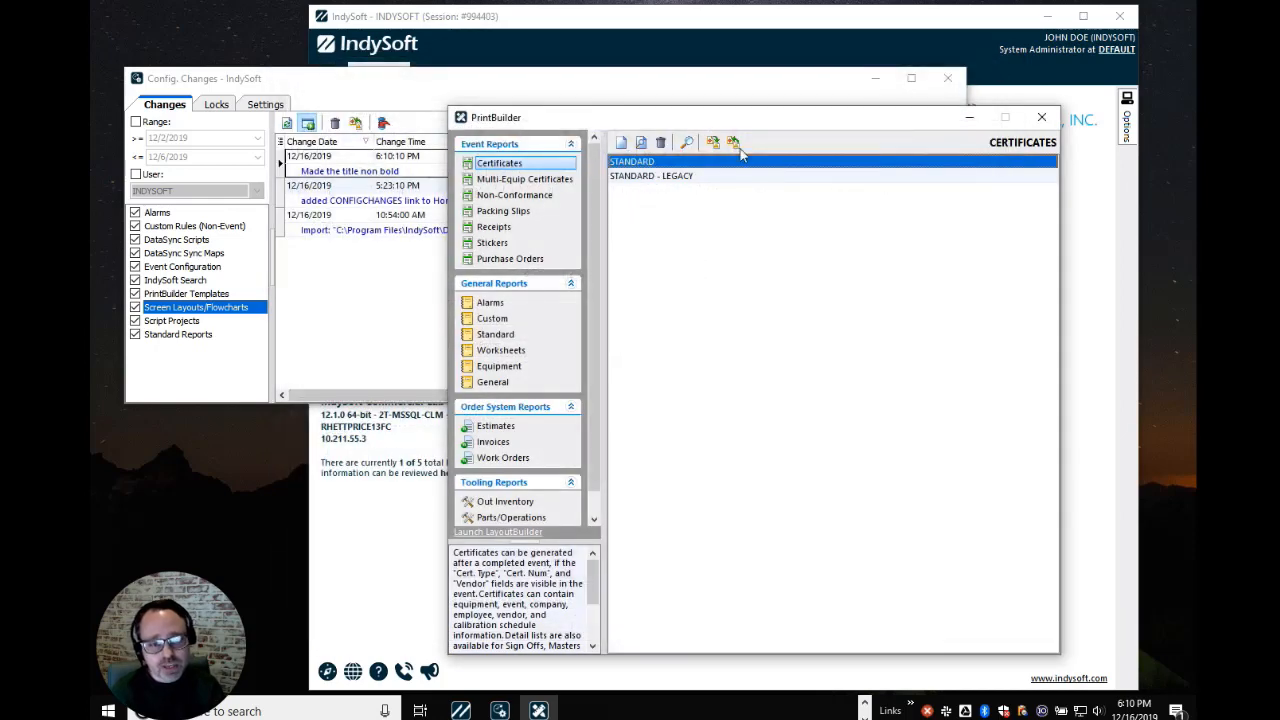
click(420, 89)
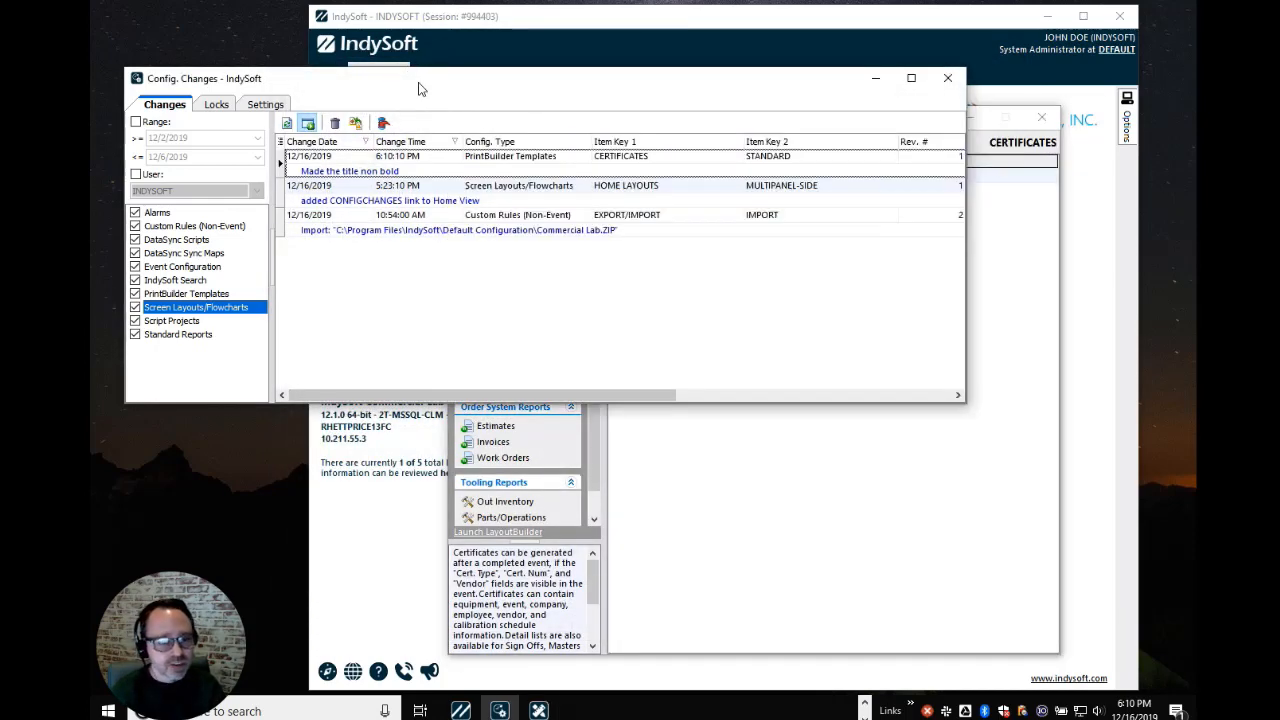
click(435, 198)
click(424, 160)
click(813, 483)
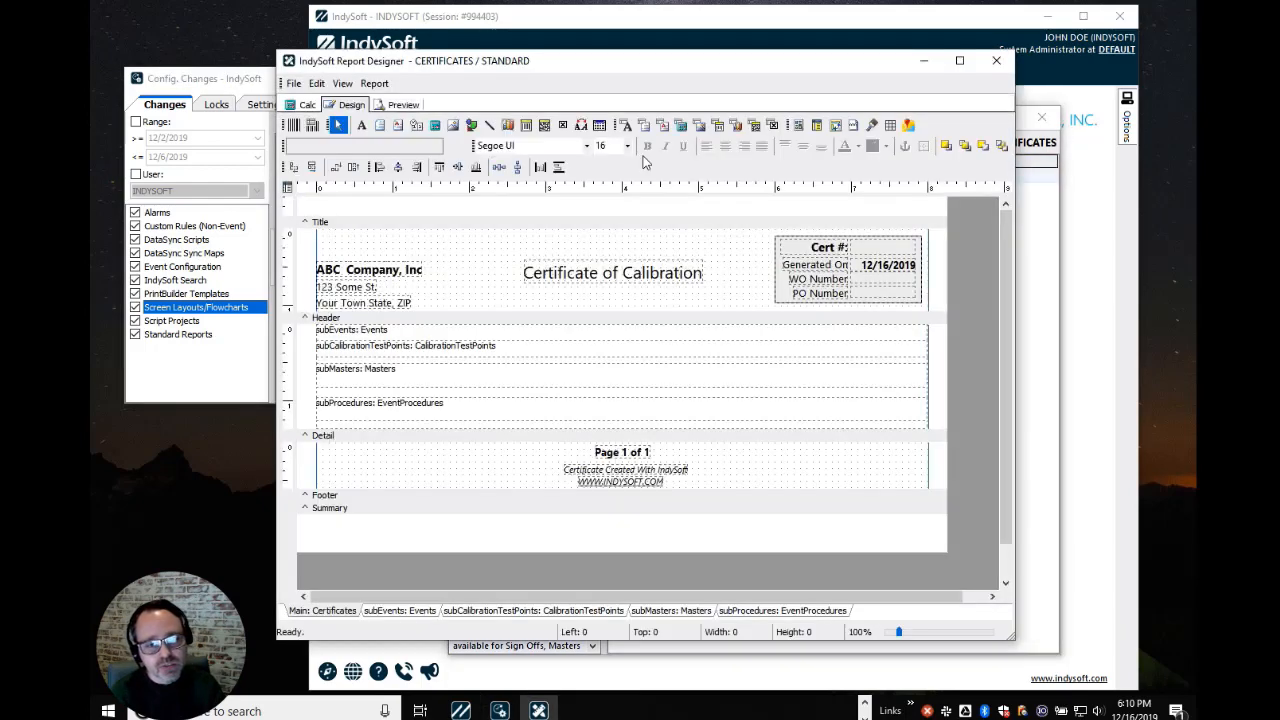
Widen the ABC Company, Inc label and replace its text with 'BCD COMPANY'
click(416, 272)
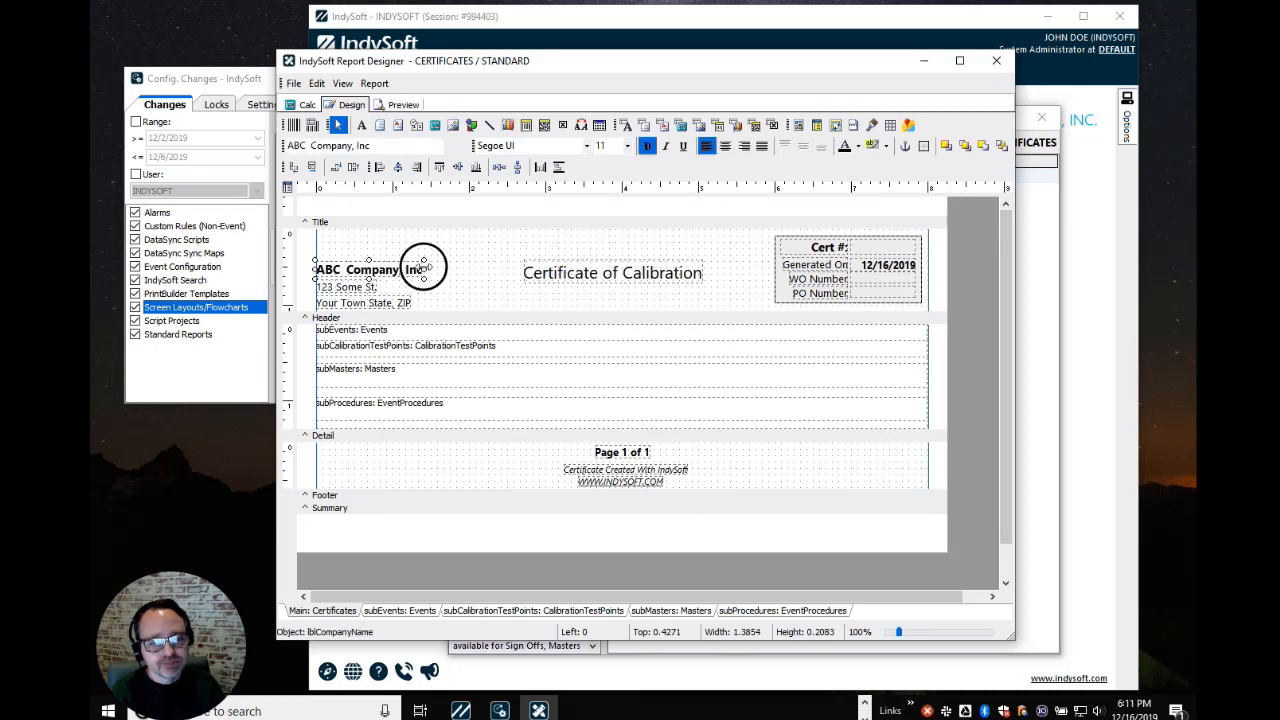
drag(424, 269, 510, 272)
click(392, 147)
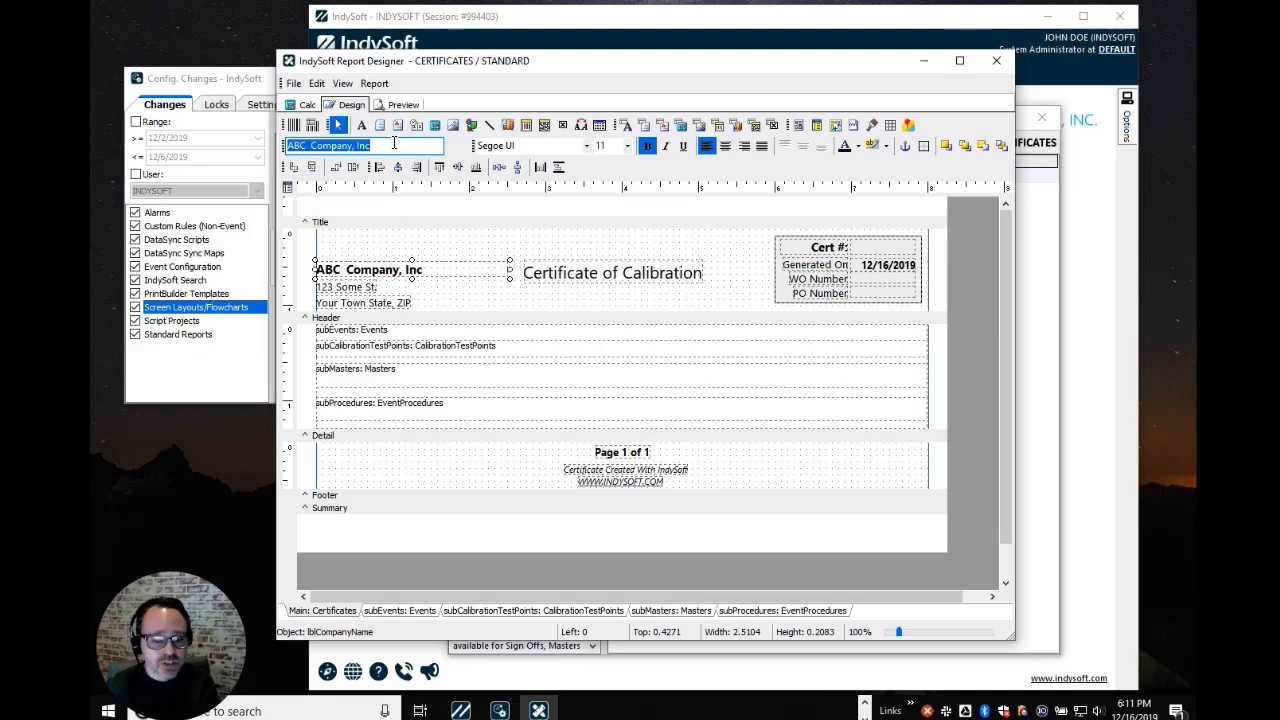
text(BC)
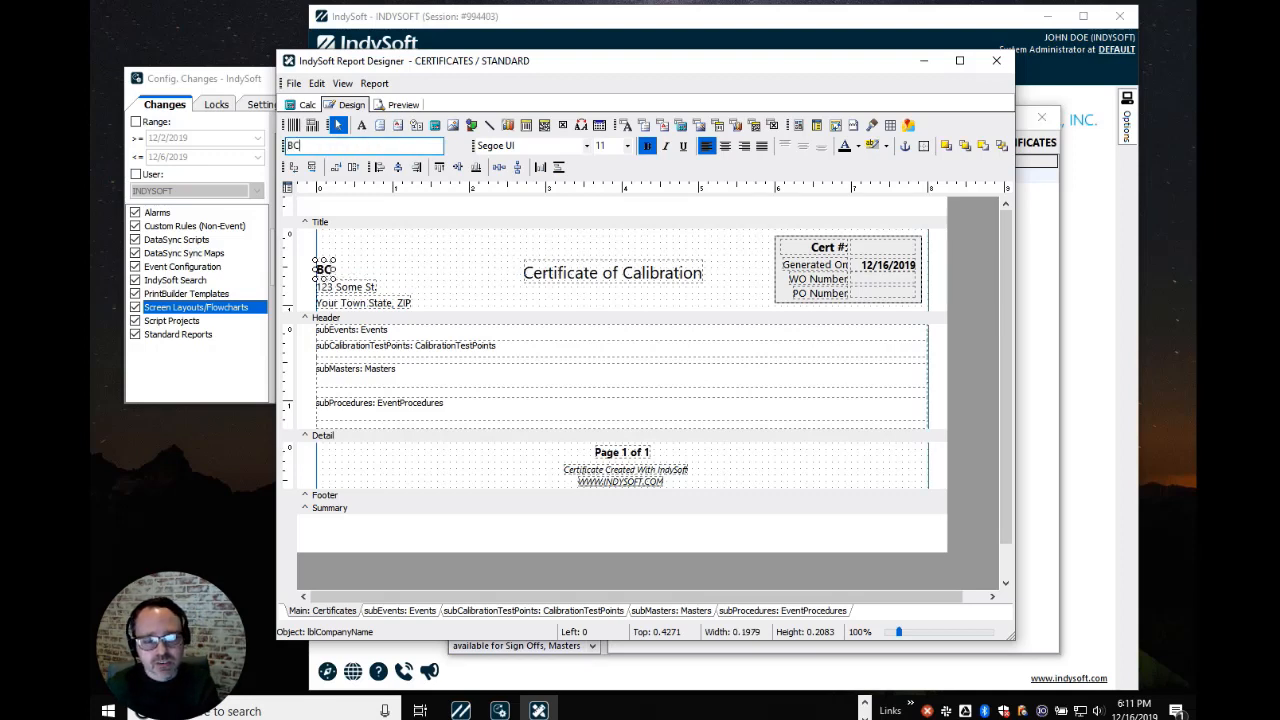
text(D COMPANY)
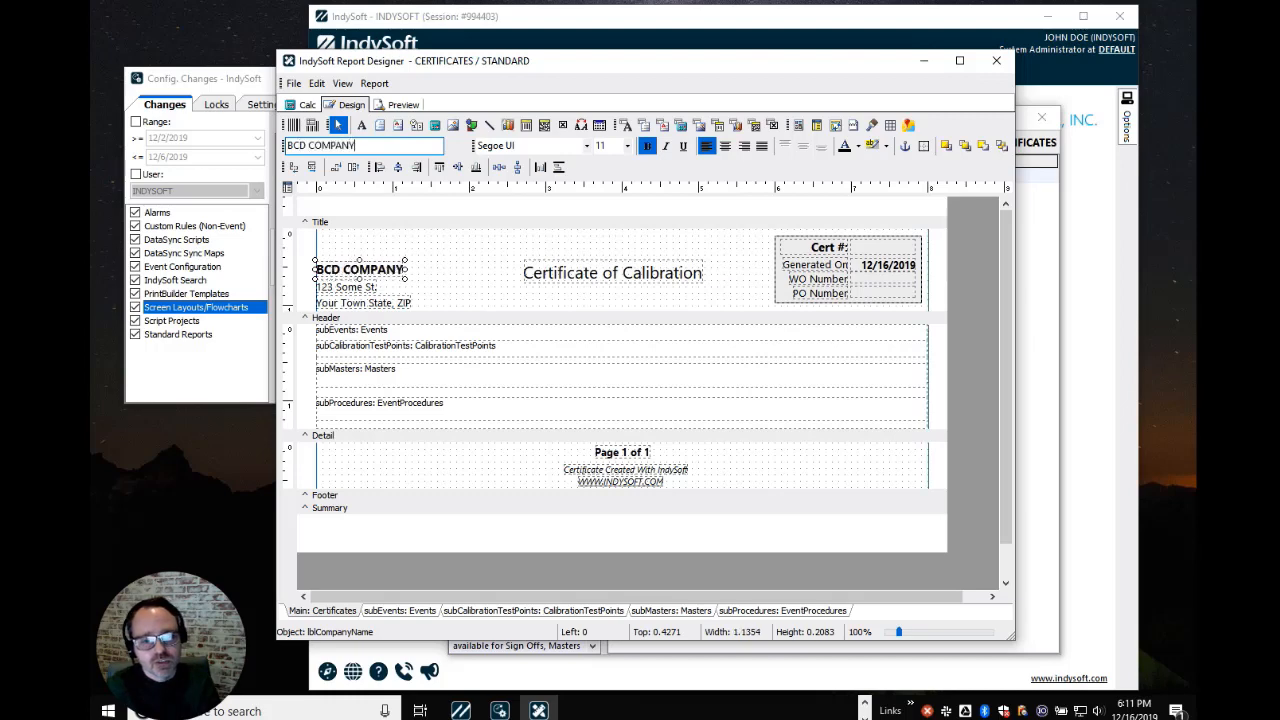
Save the template with the check-in note 'Label changed to BCD COMPANY'
click(293, 83)
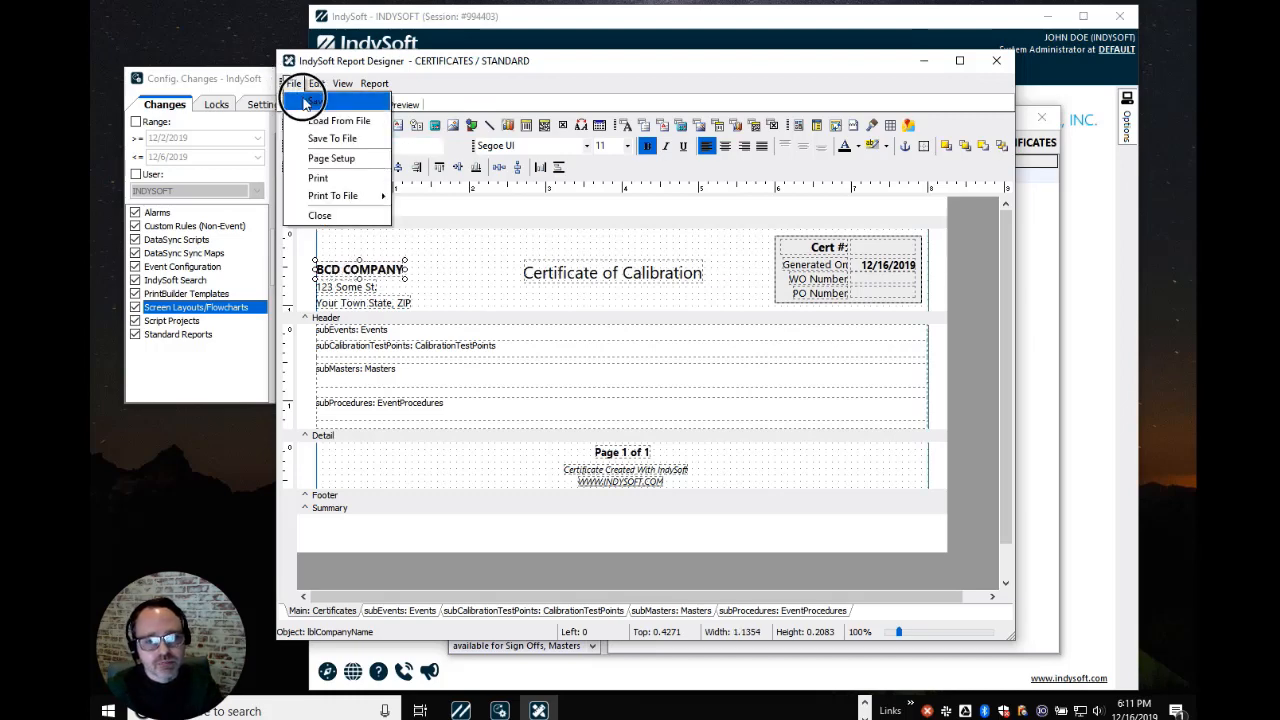
click(307, 102)
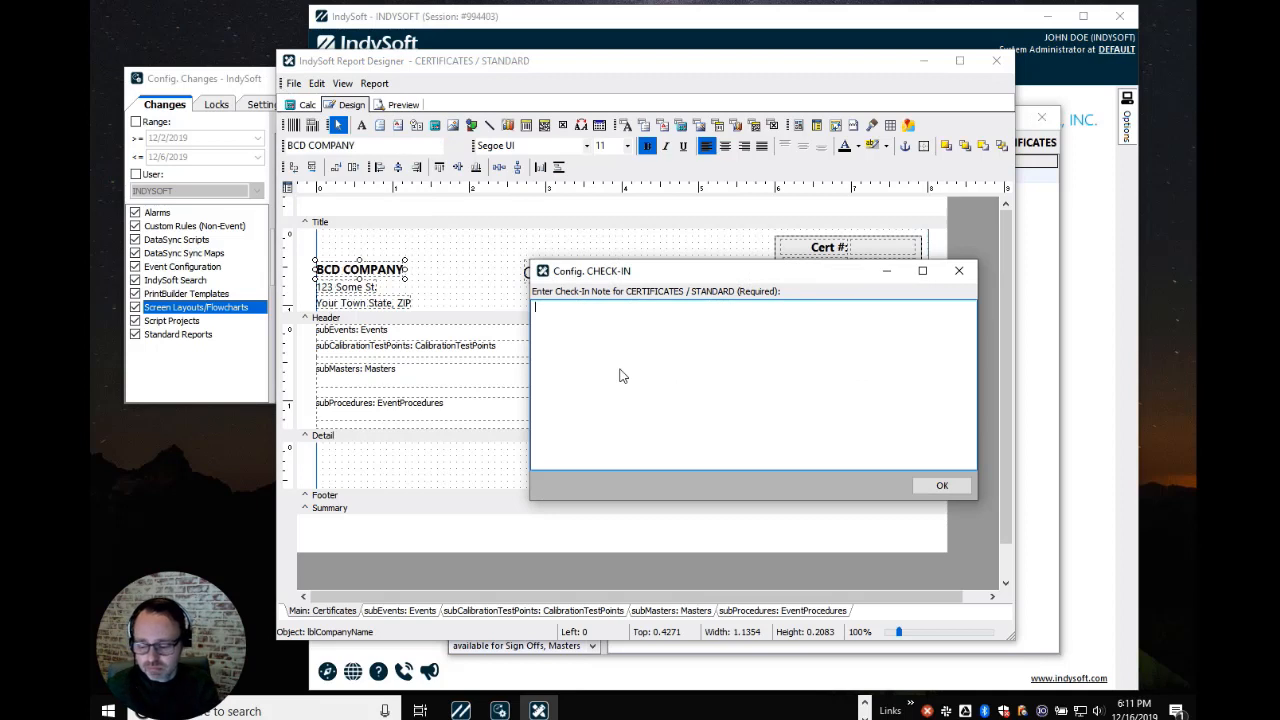
text(Label changed to BC)
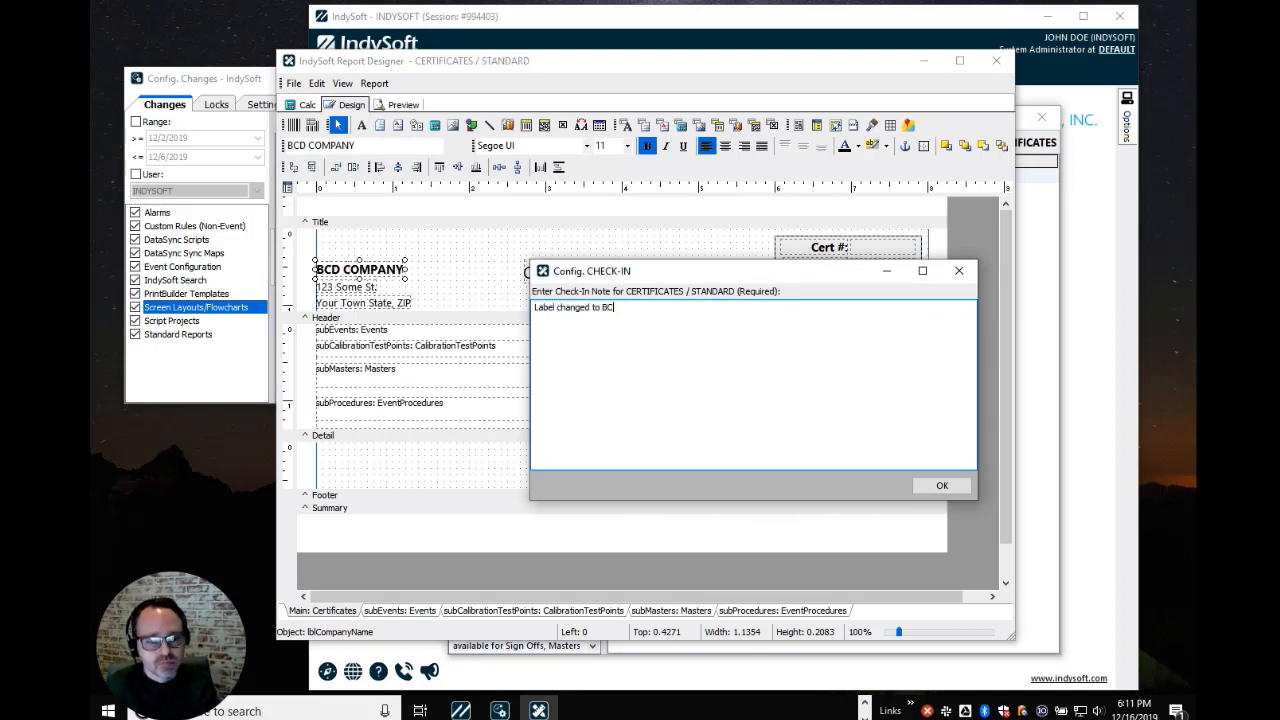
key(BackSpace)
key(BackSpace)
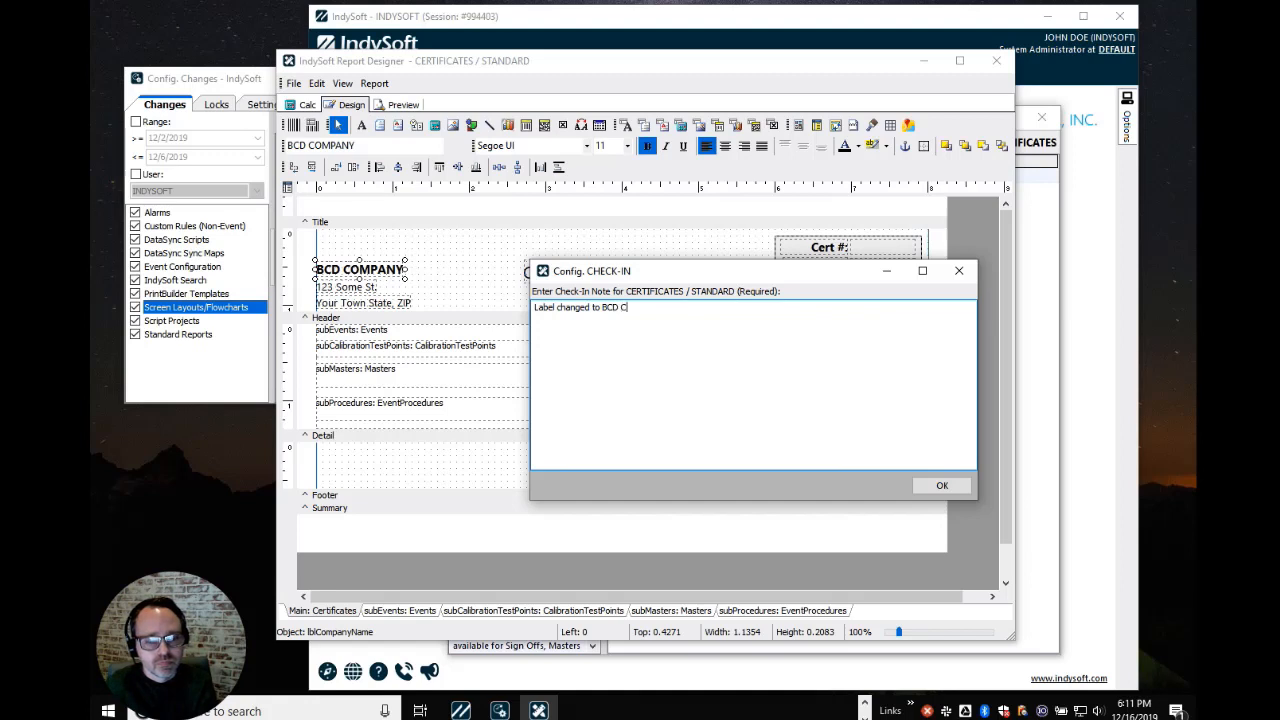
text(CD COMPANY)
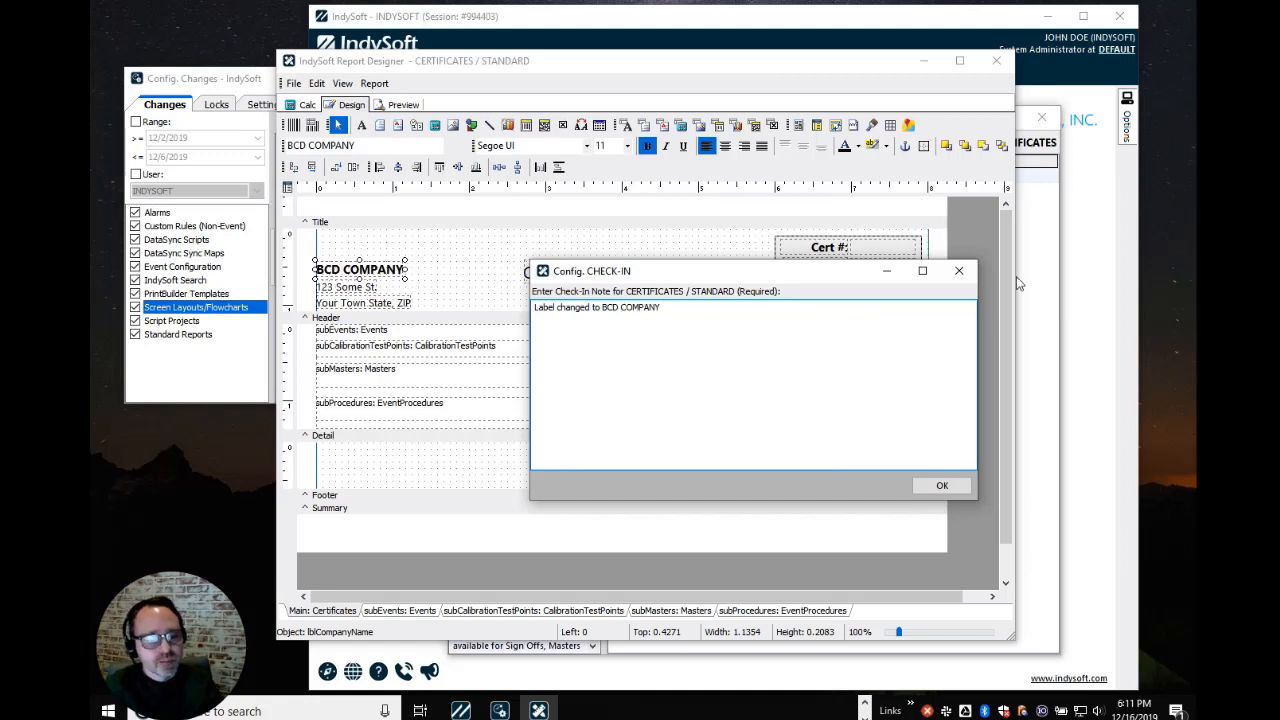
click(945, 484)
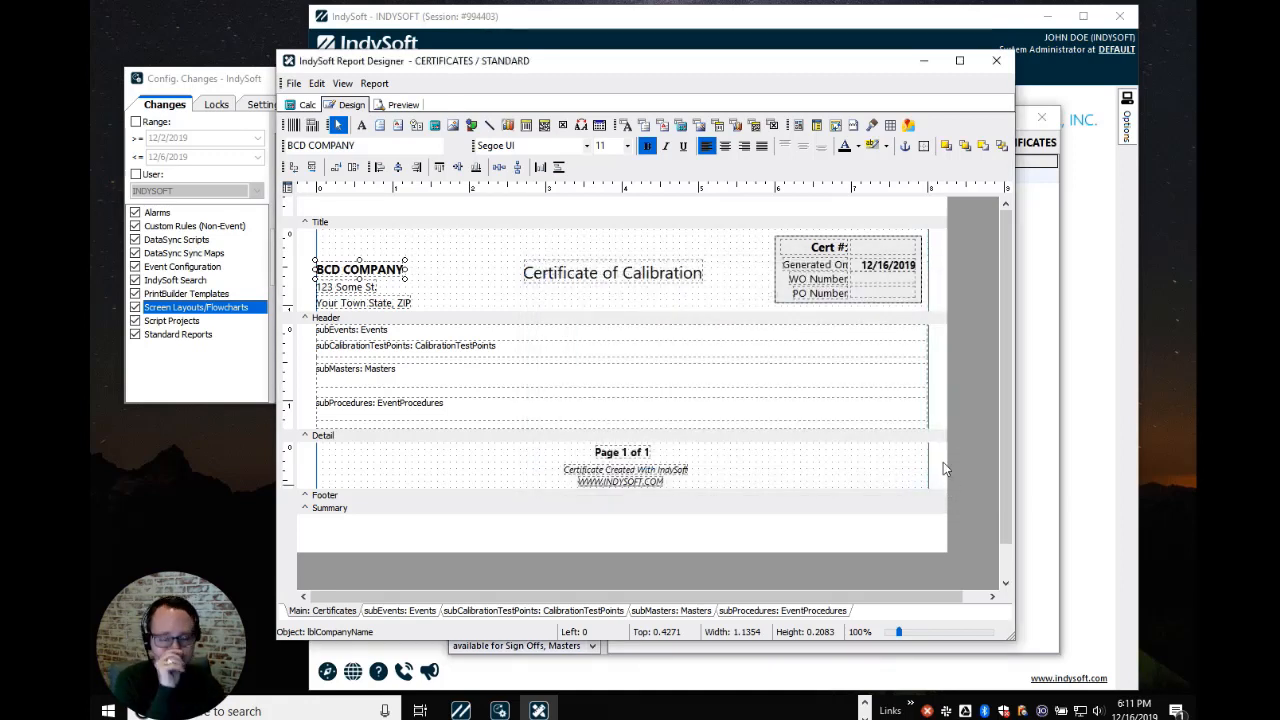
Close Report Designer and inspect the BCD COMPANY and earlier title change entries in the log
click(996, 61)
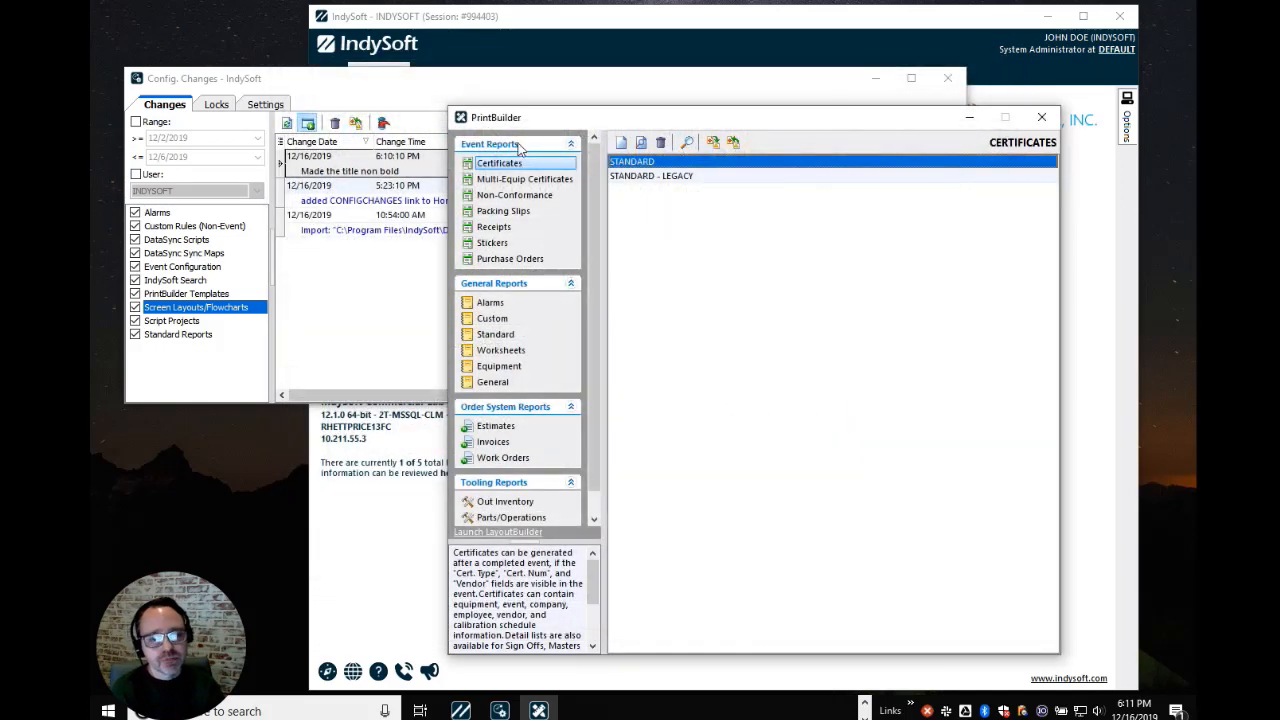
click(501, 102)
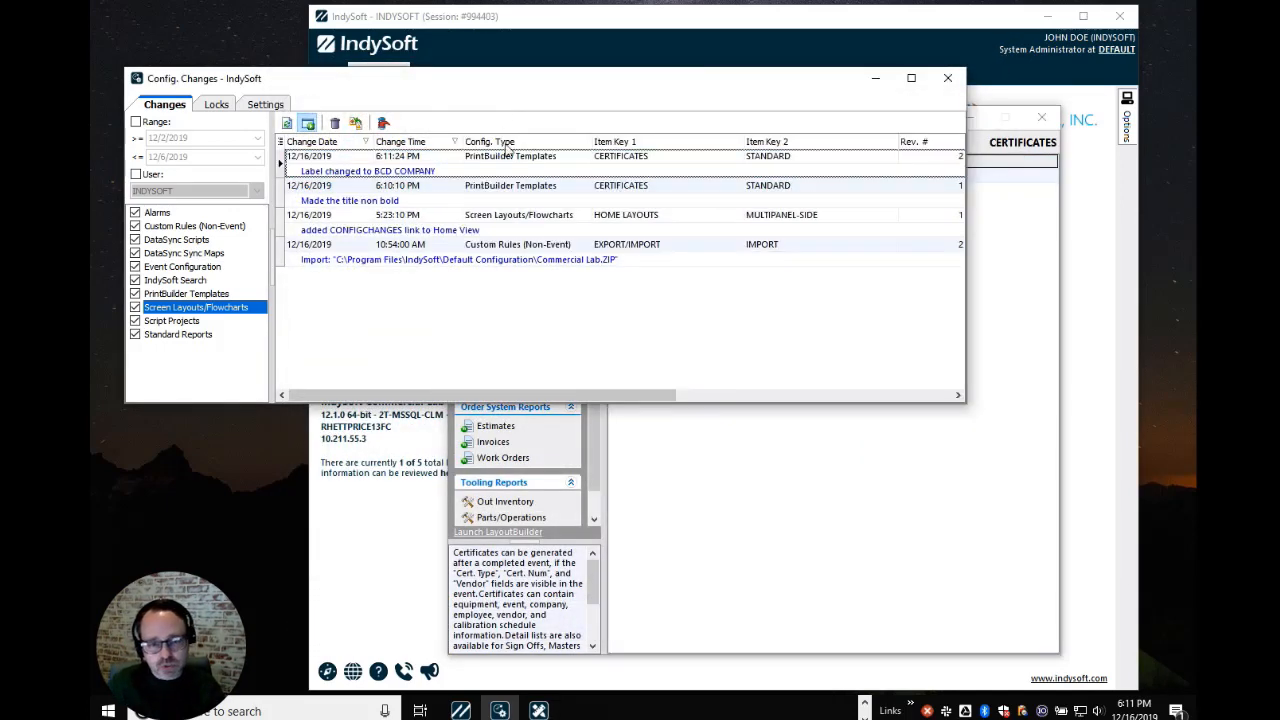
click(498, 172)
click(483, 200)
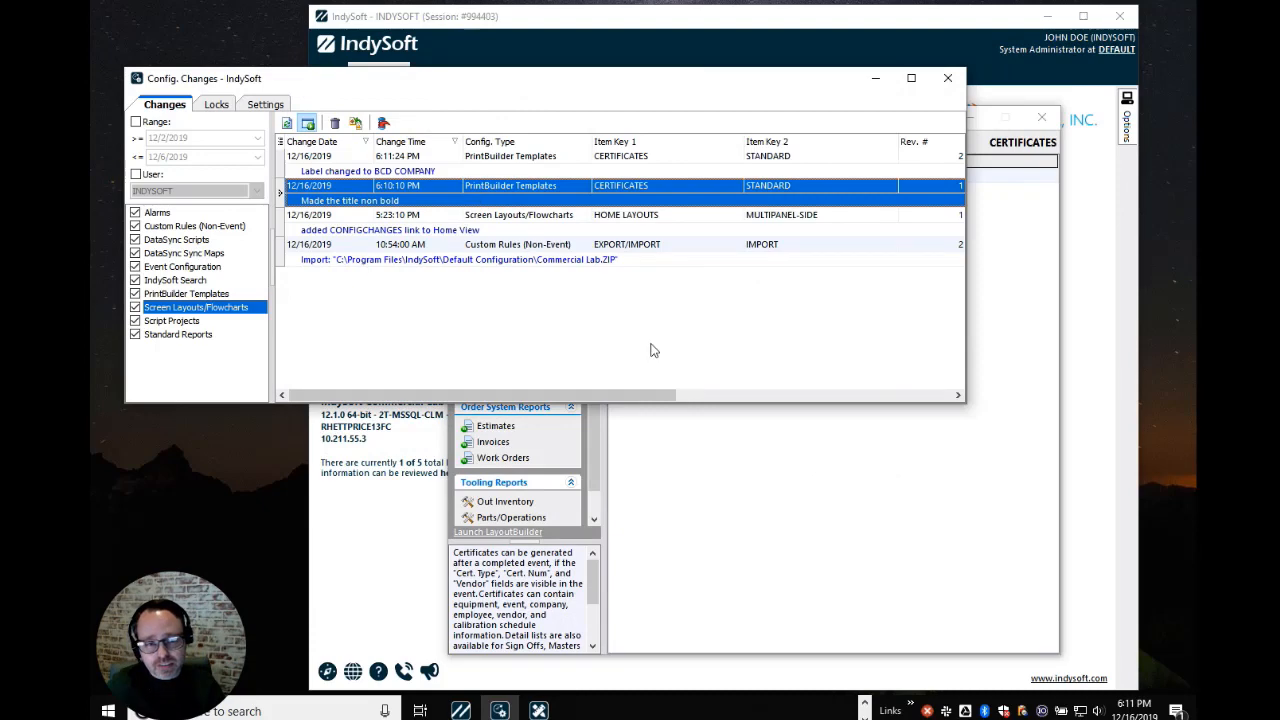
click(742, 478)
Reopen STANDARD to check the title and BCD COMPANY labels, then select the 6:10:10 PM entry
double_click(660, 162)
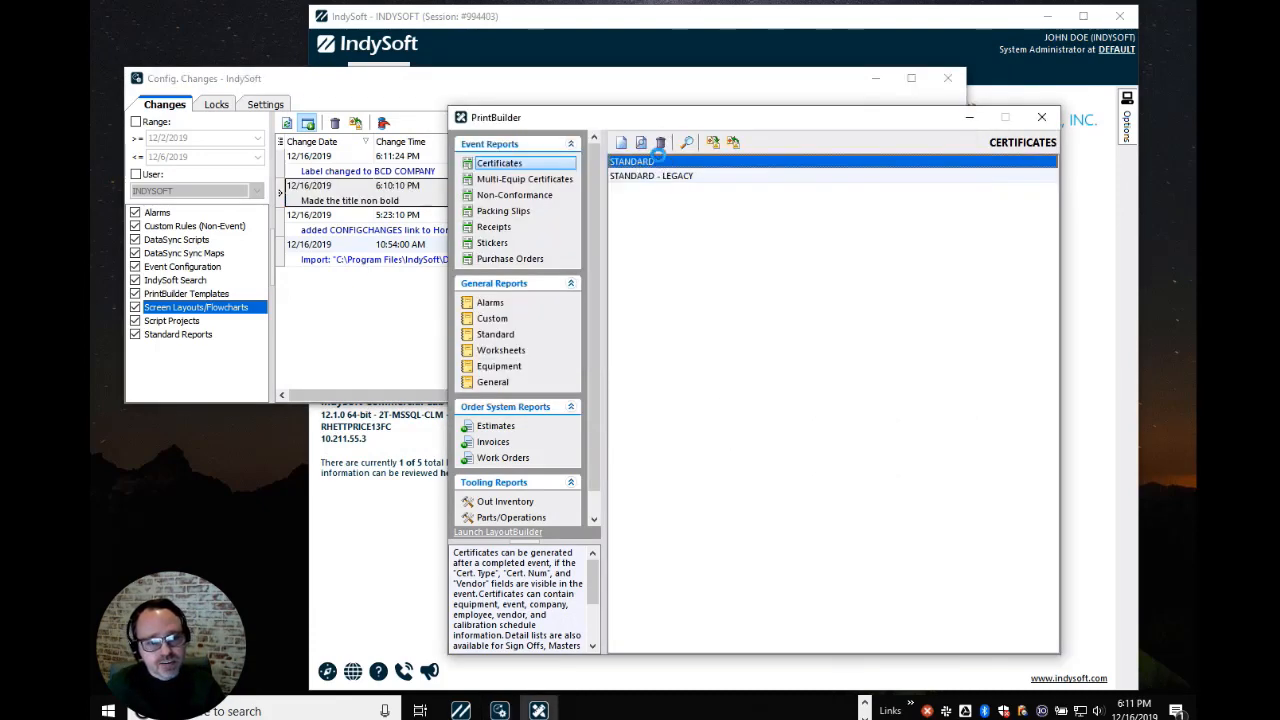
click(641, 272)
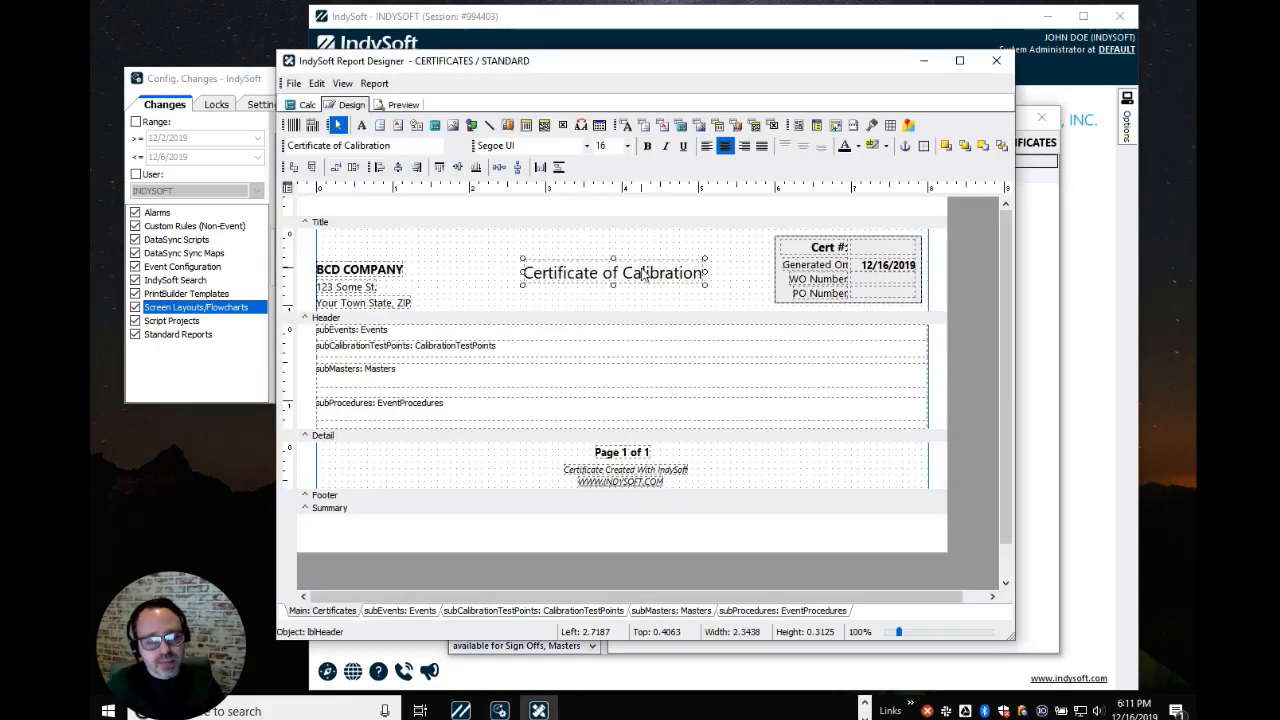
click(376, 274)
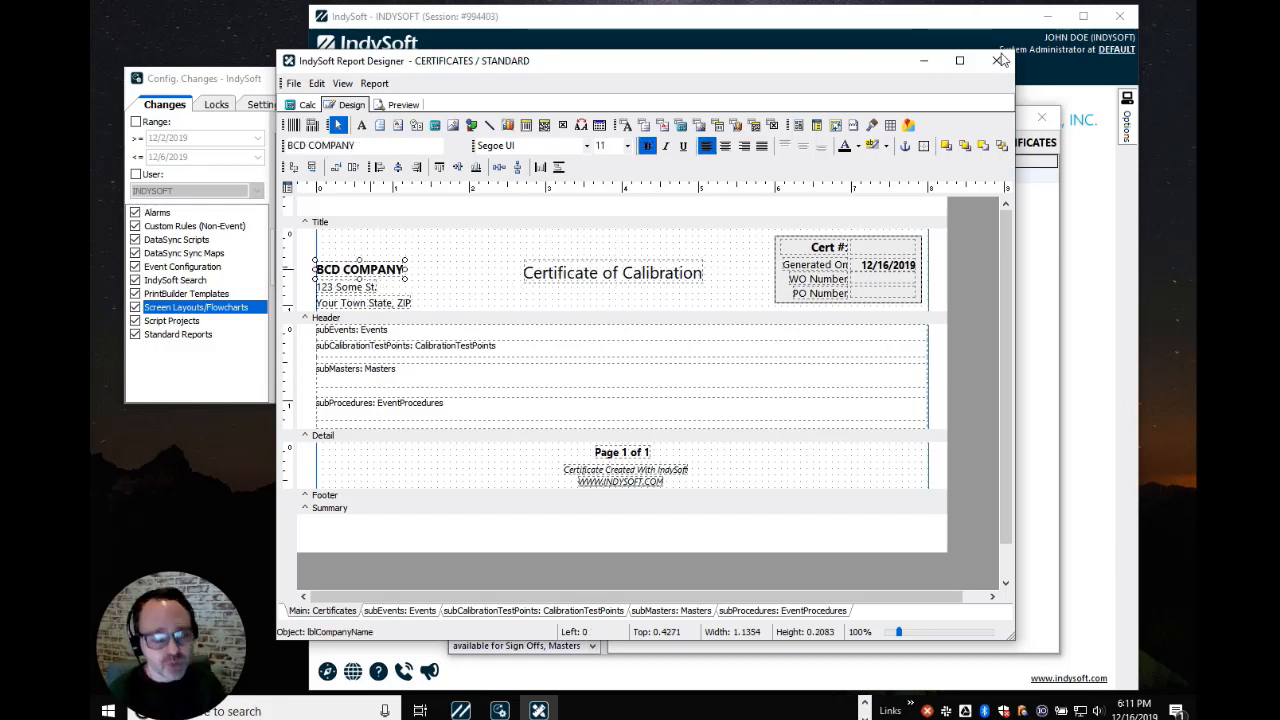
click(624, 283)
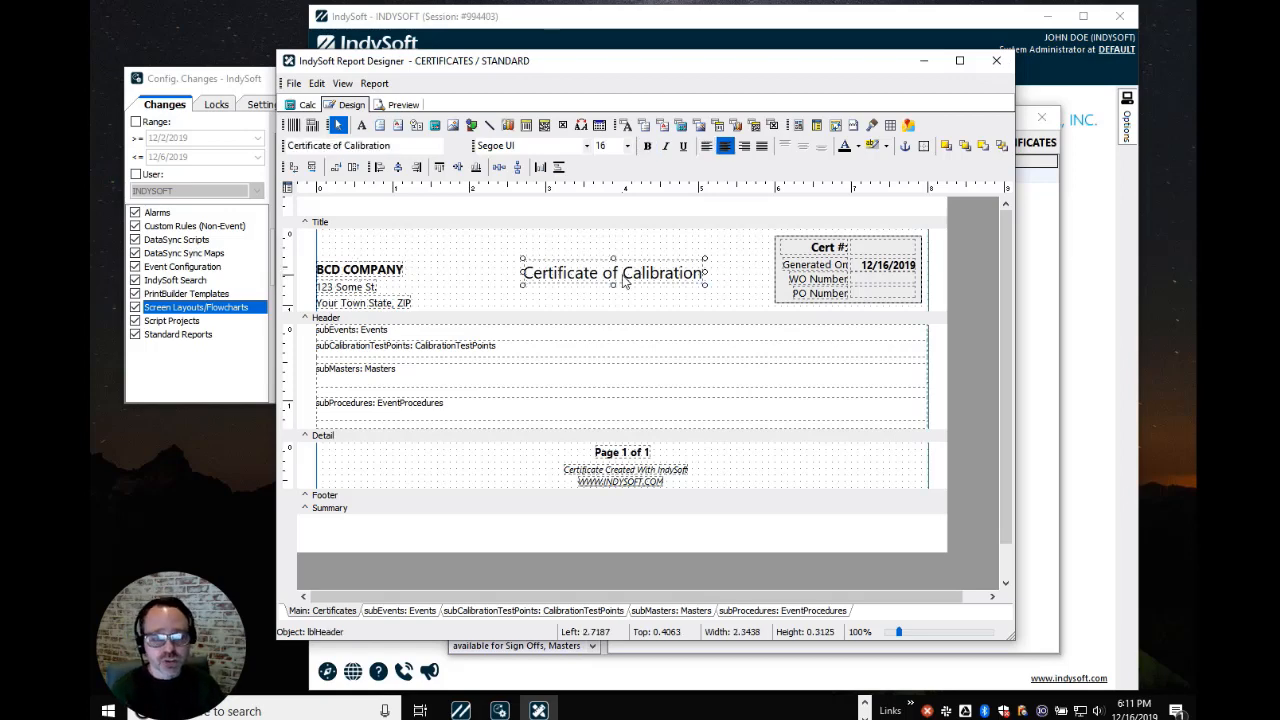
click(996, 60)
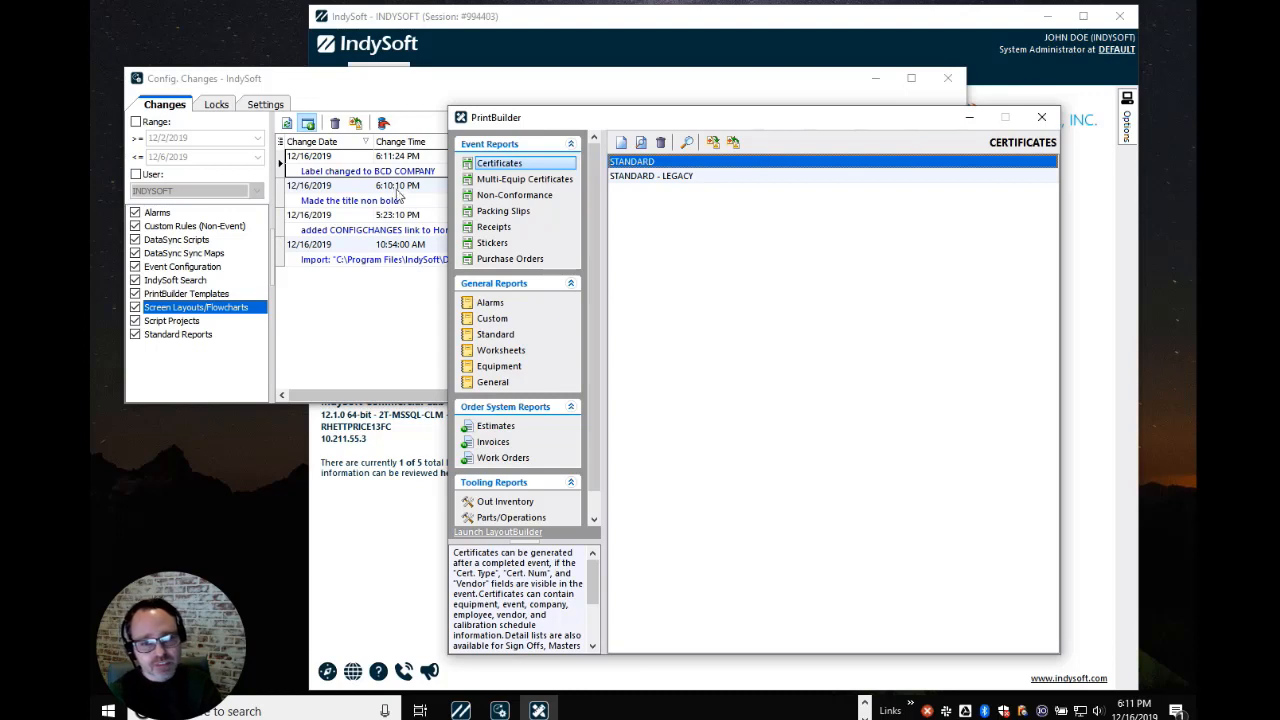
click(399, 197)
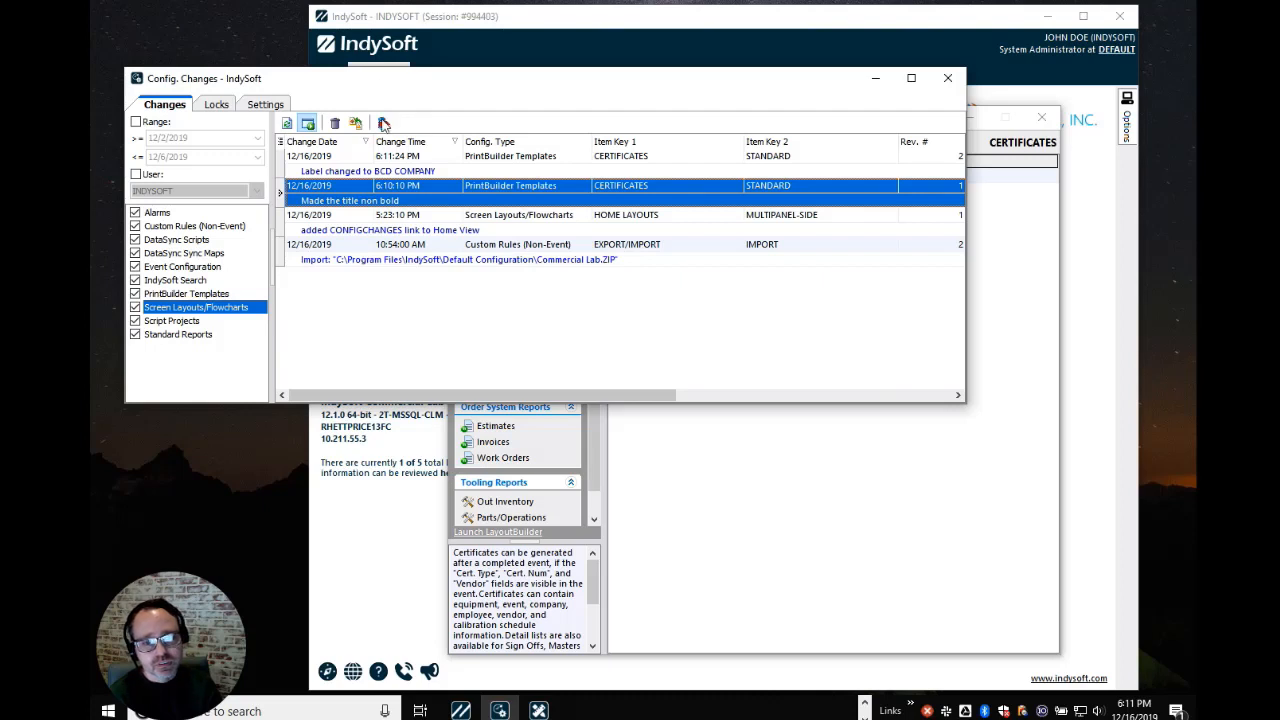
Revert the STANDARD certificate template to Rev. #1, then compare the new revert entry with the 6:10:10 PM revision
click(383, 122)
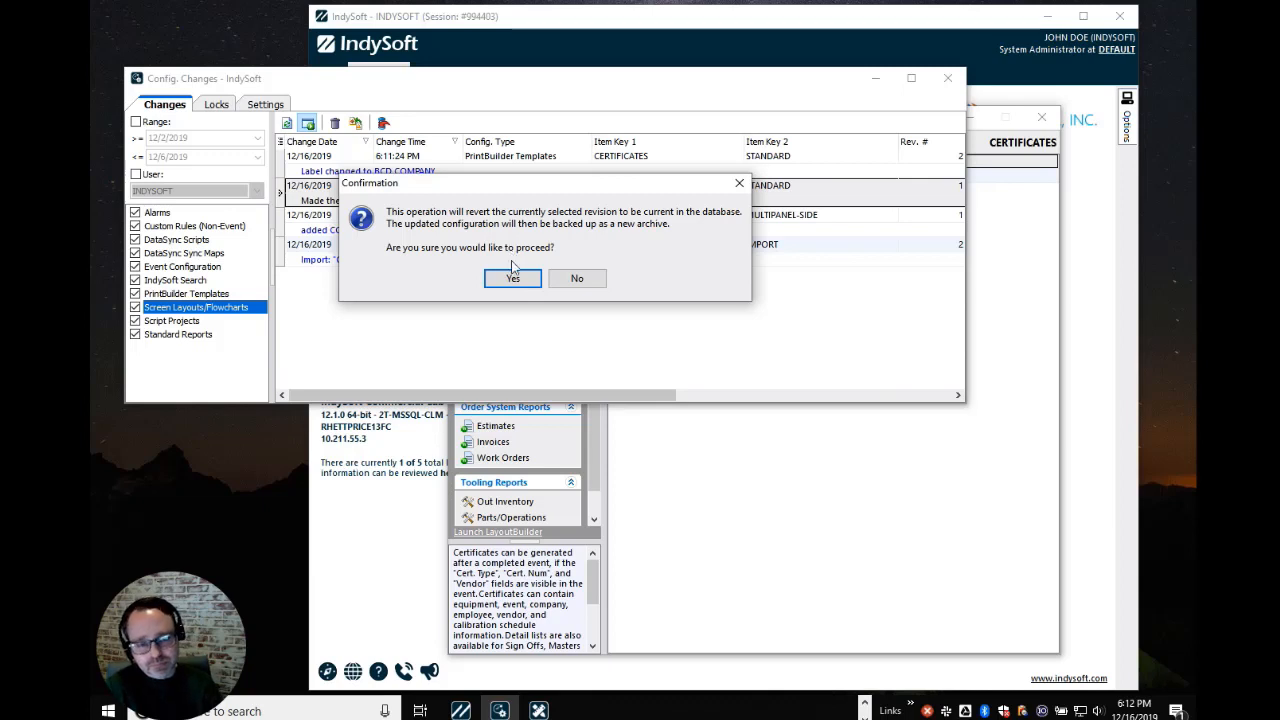
click(513, 279)
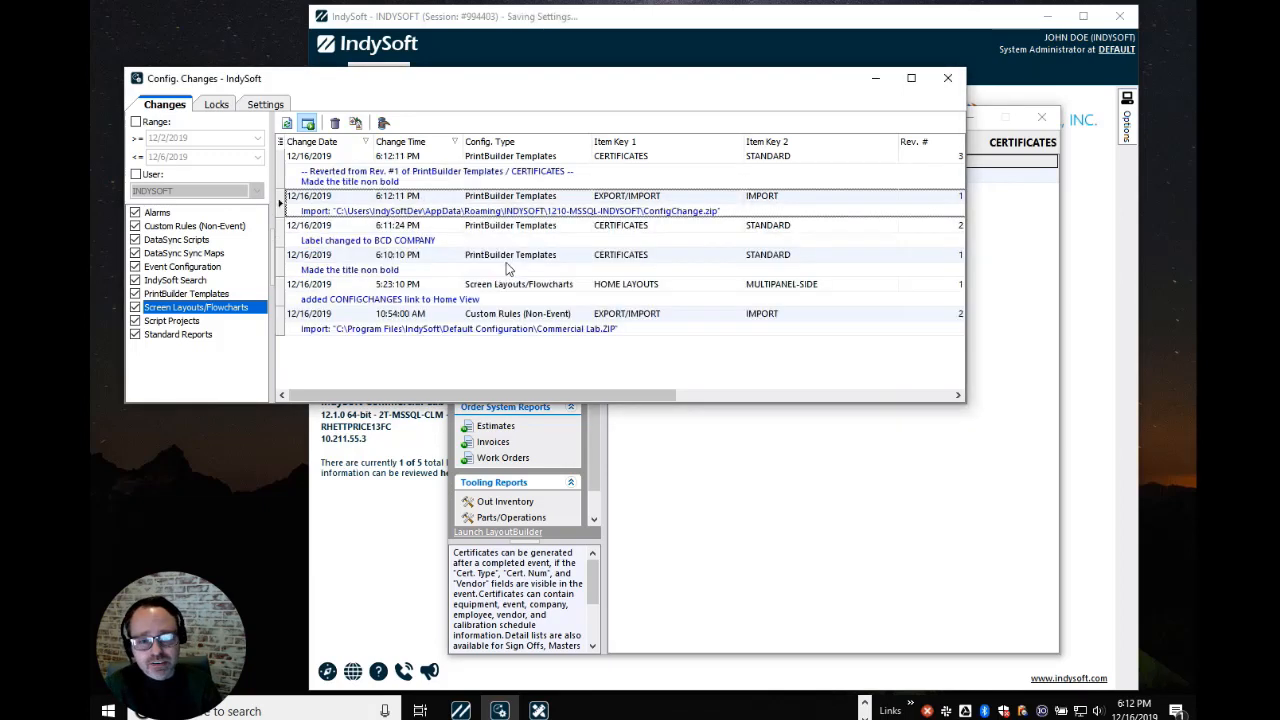
click(444, 215)
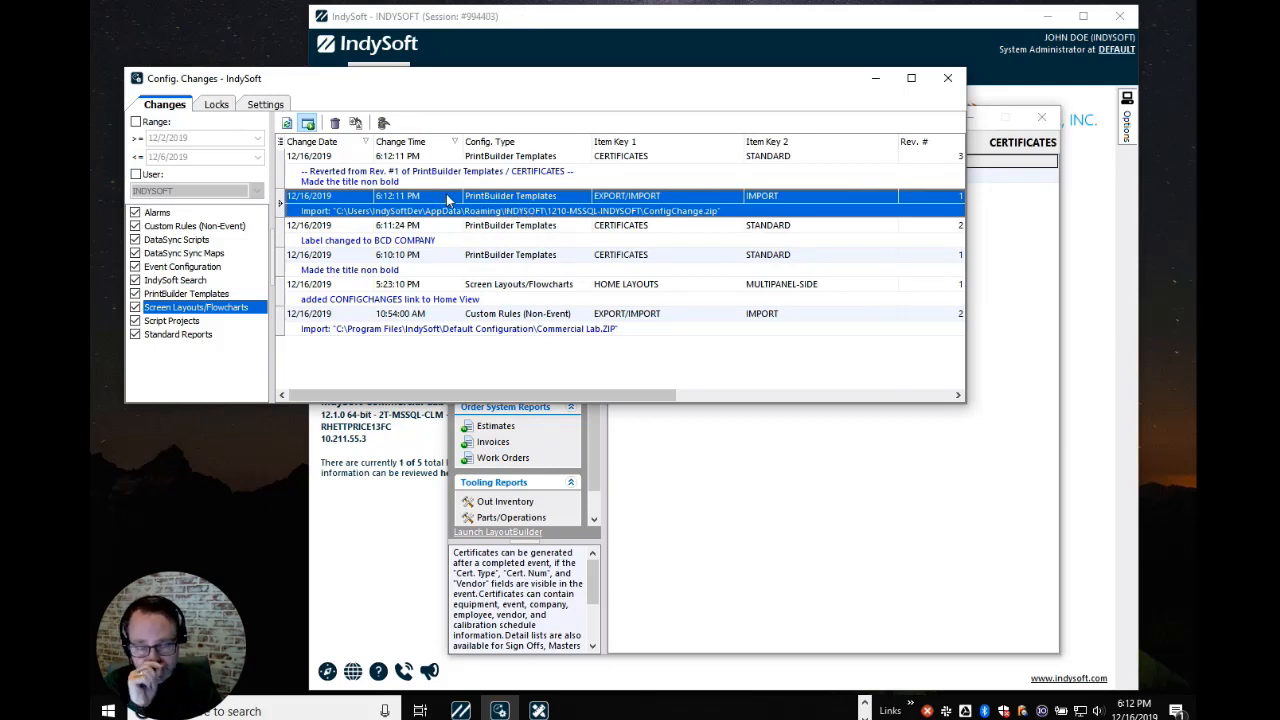
click(418, 178)
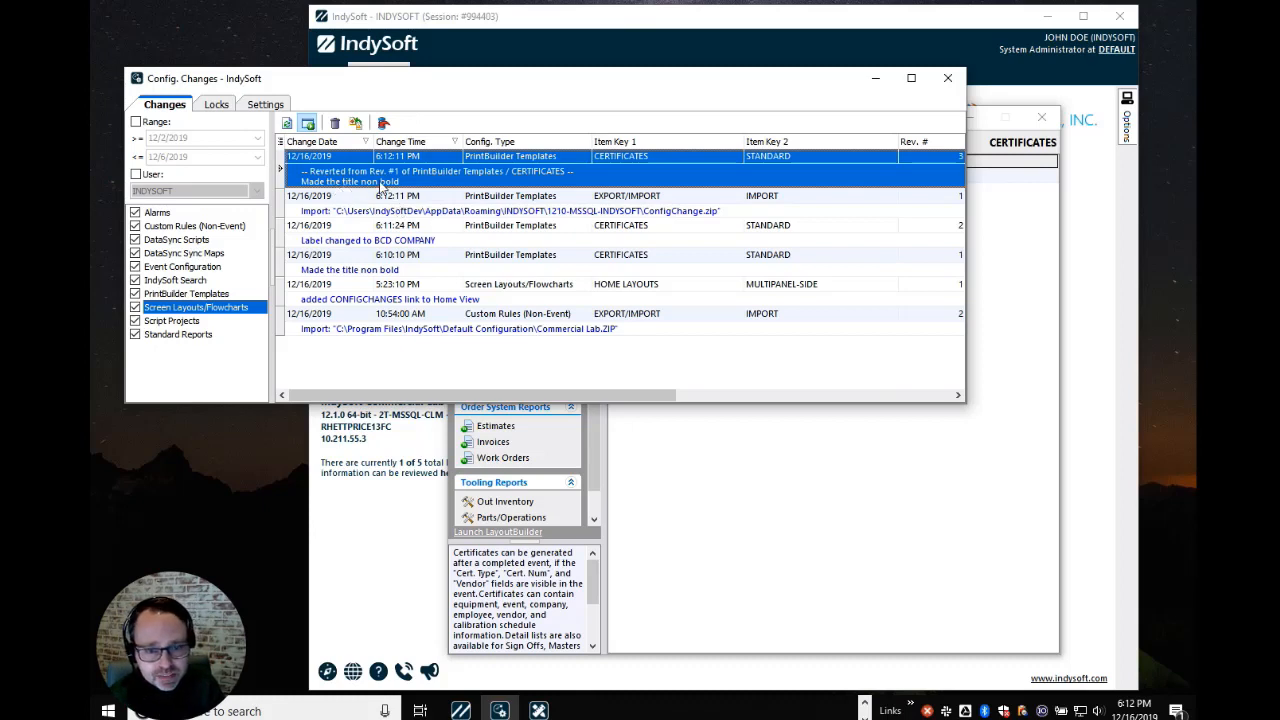
click(369, 267)
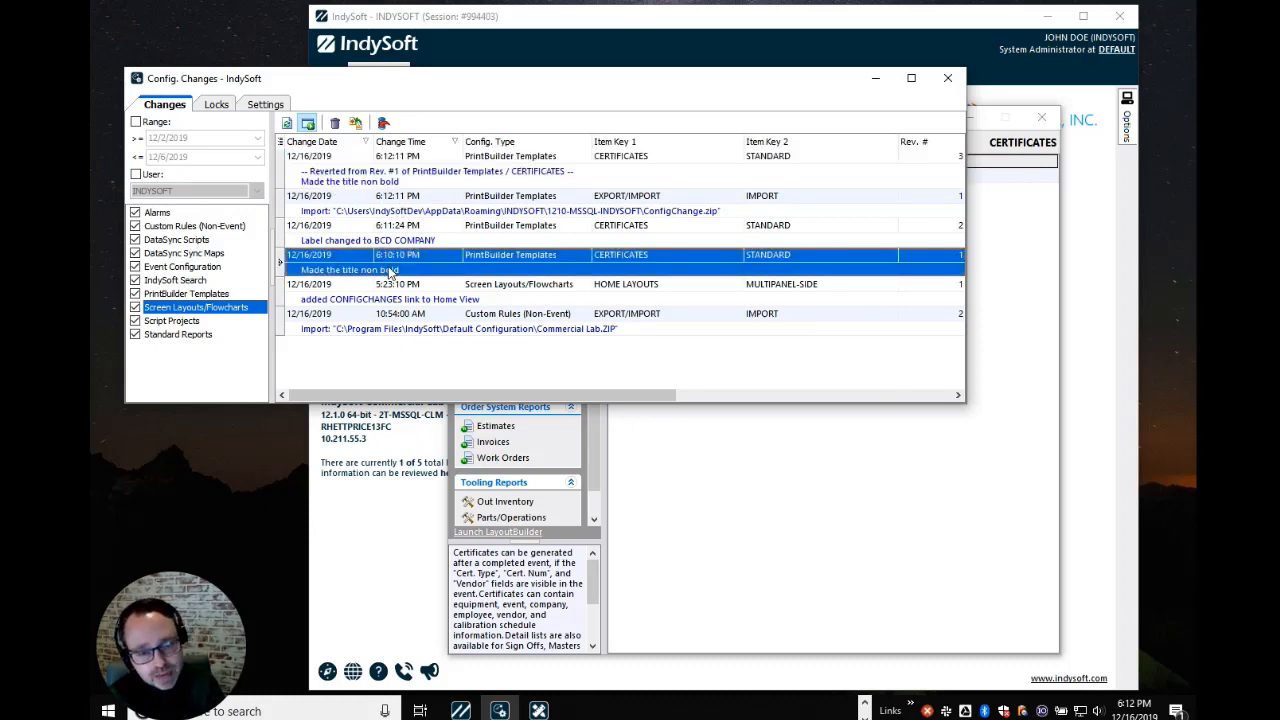
click(412, 173)
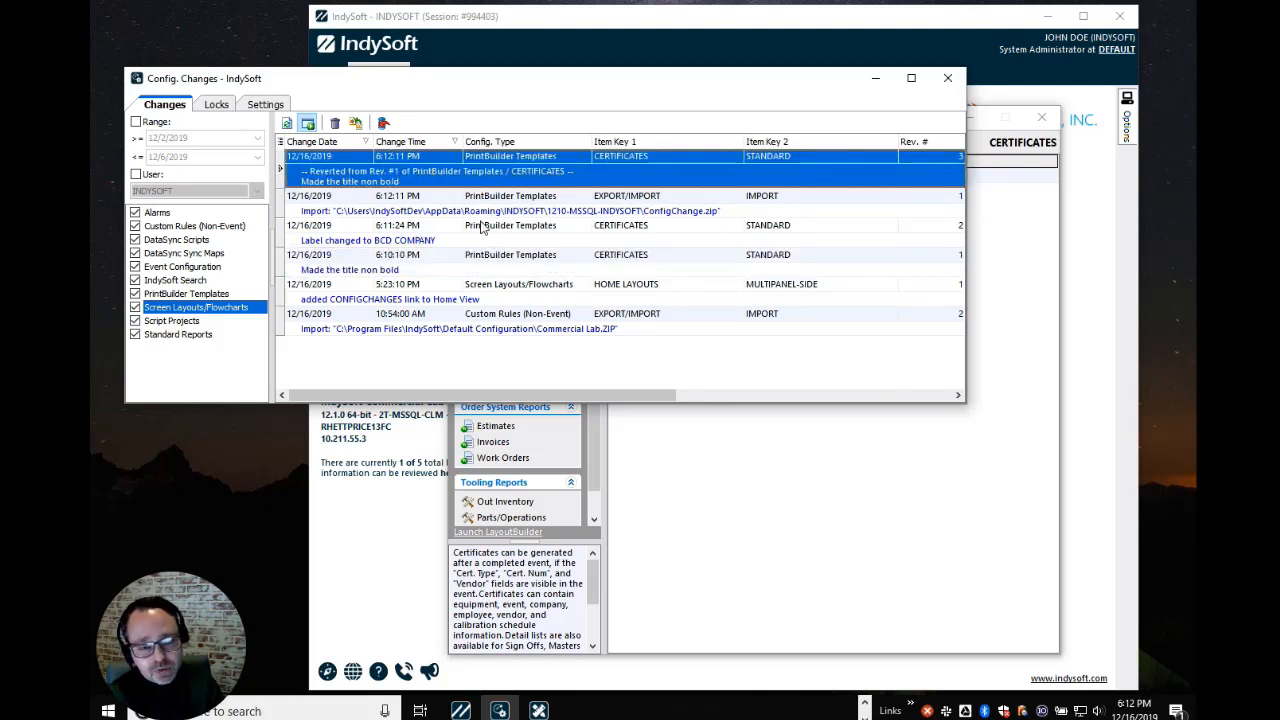
click(725, 464)
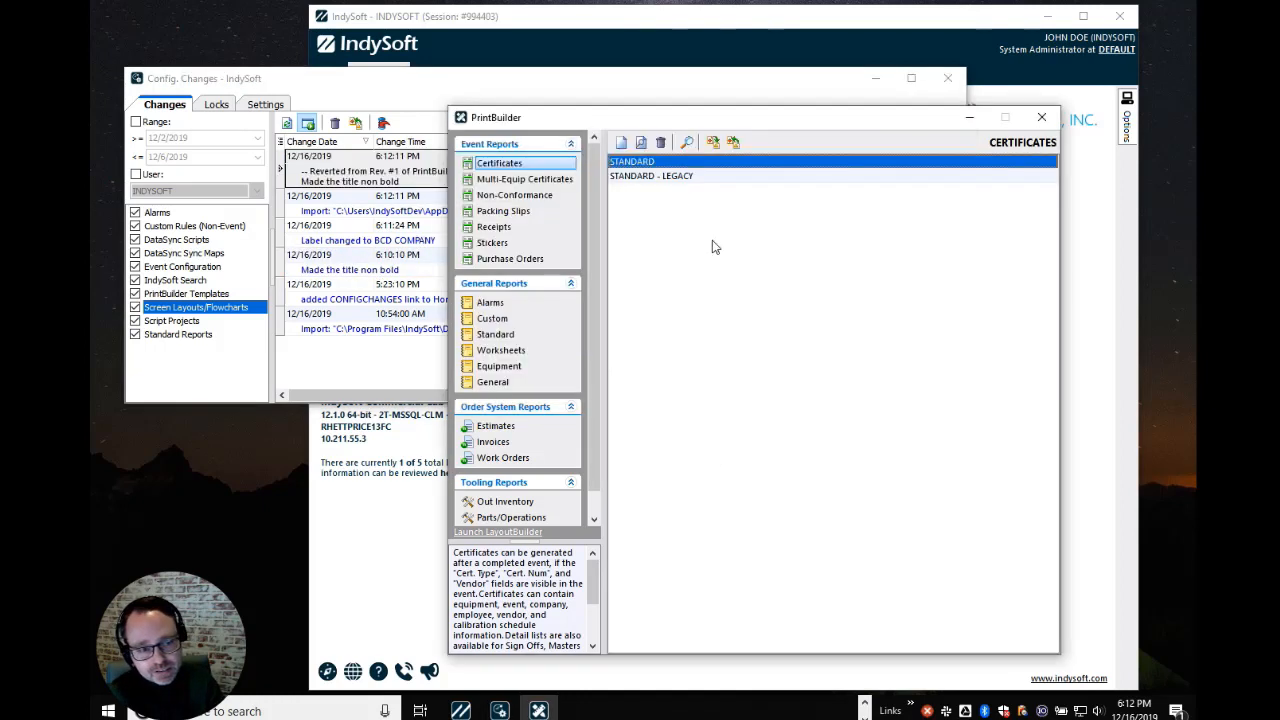
click(672, 162)
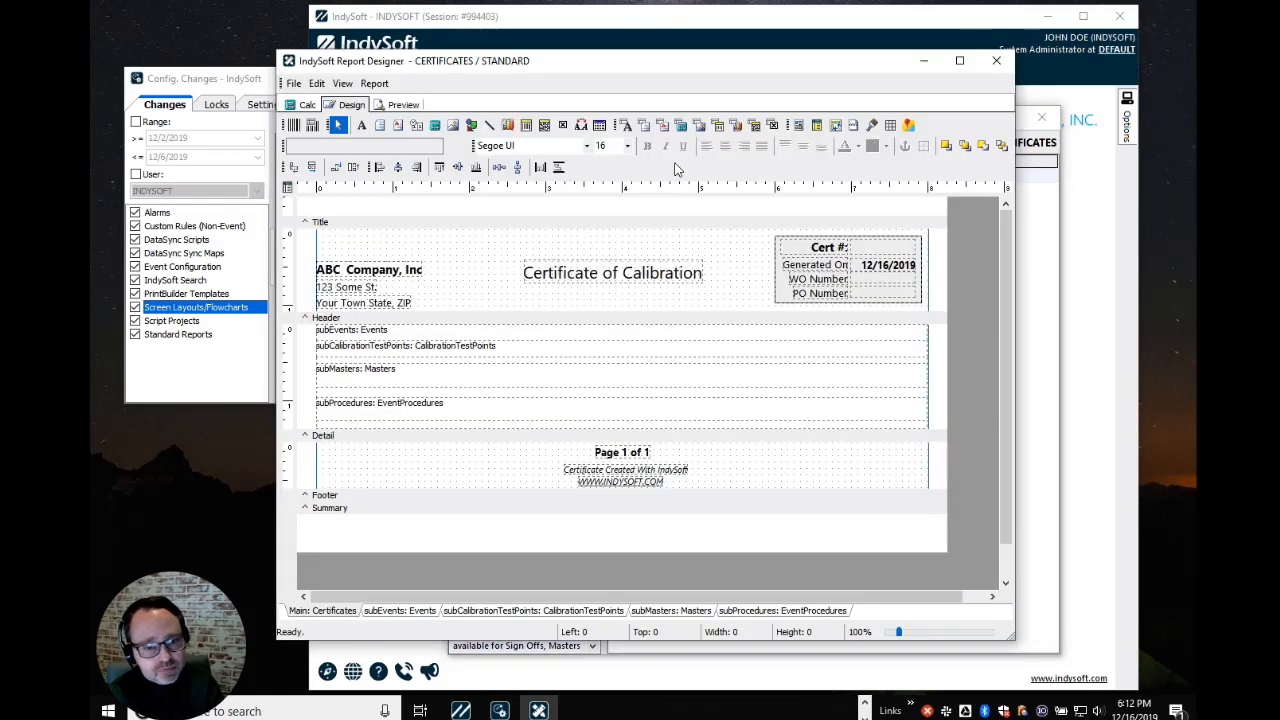
click(414, 272)
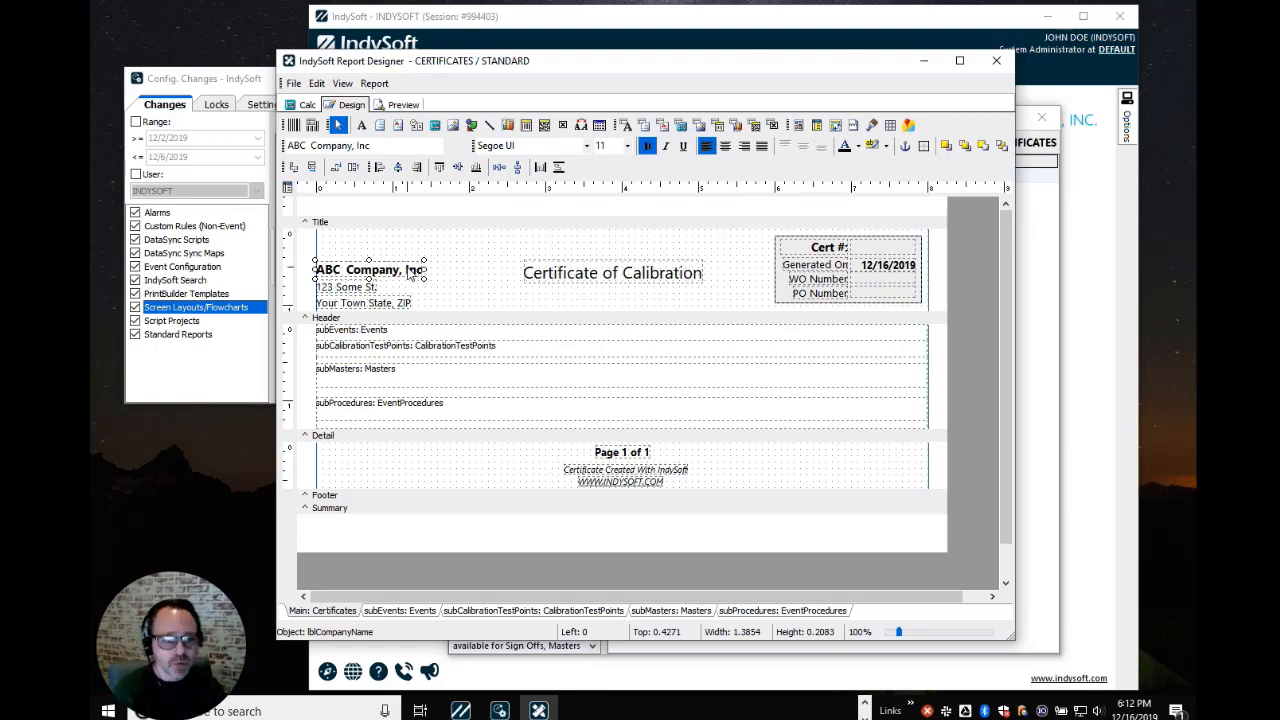
click(241, 84)
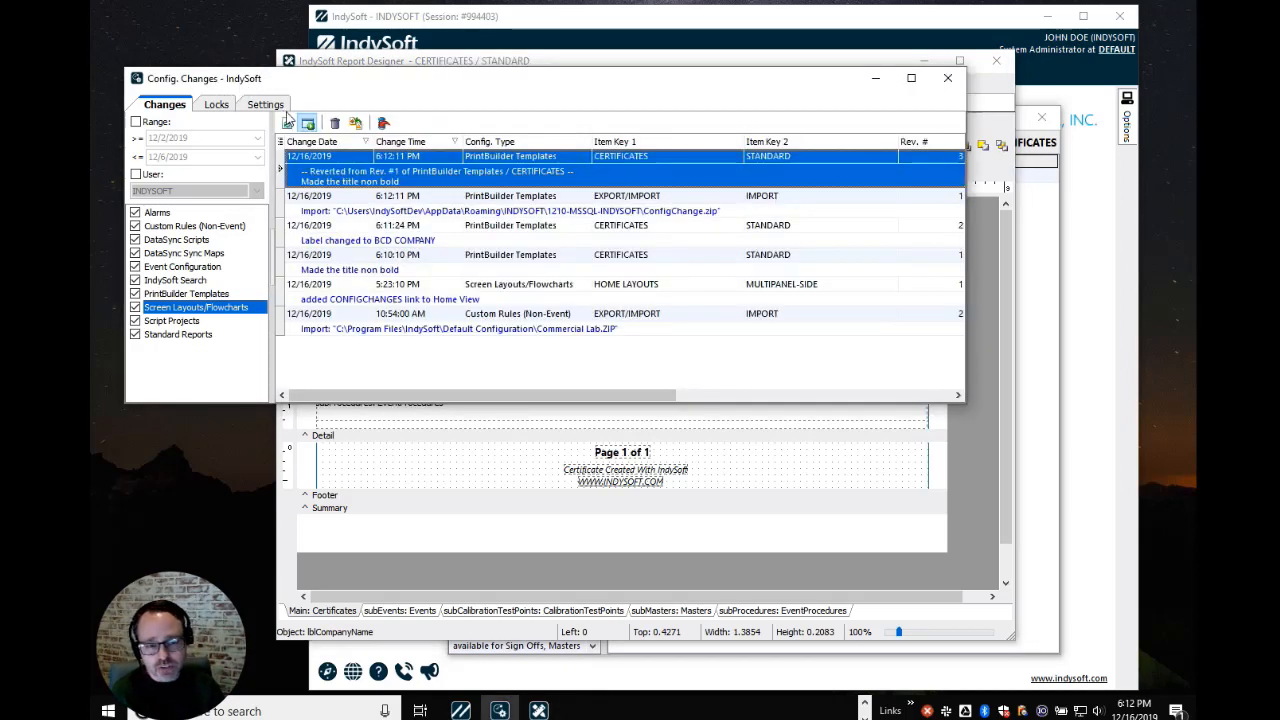
click(975, 384)
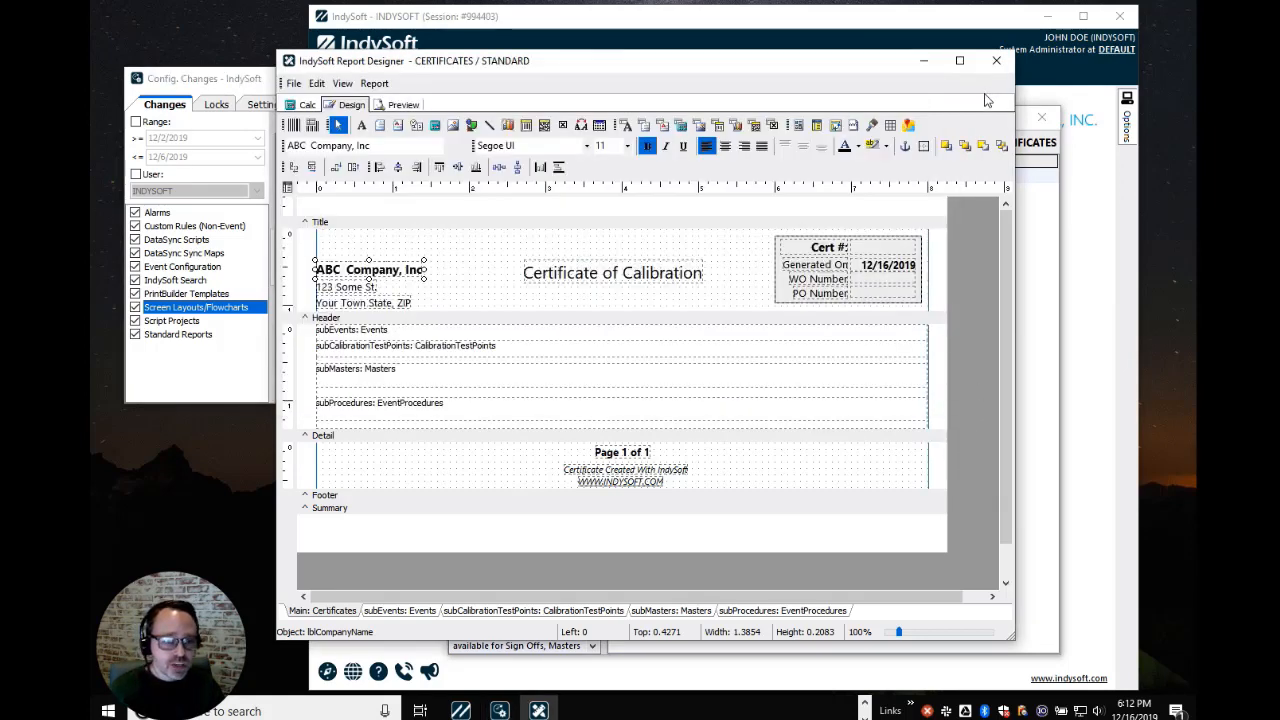
click(996, 60)
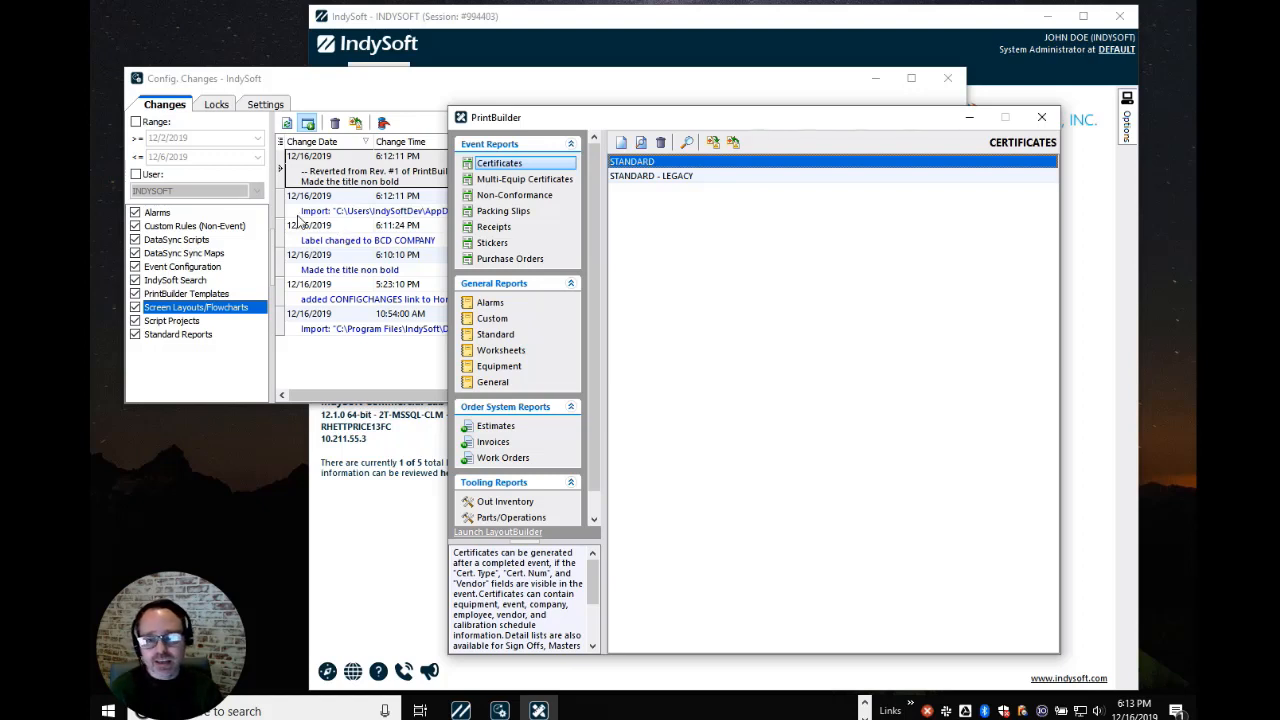
Open the EQUIPMENT LAYOUTS SEARCH BY layout for editing in LayoutBuilder
click(515, 534)
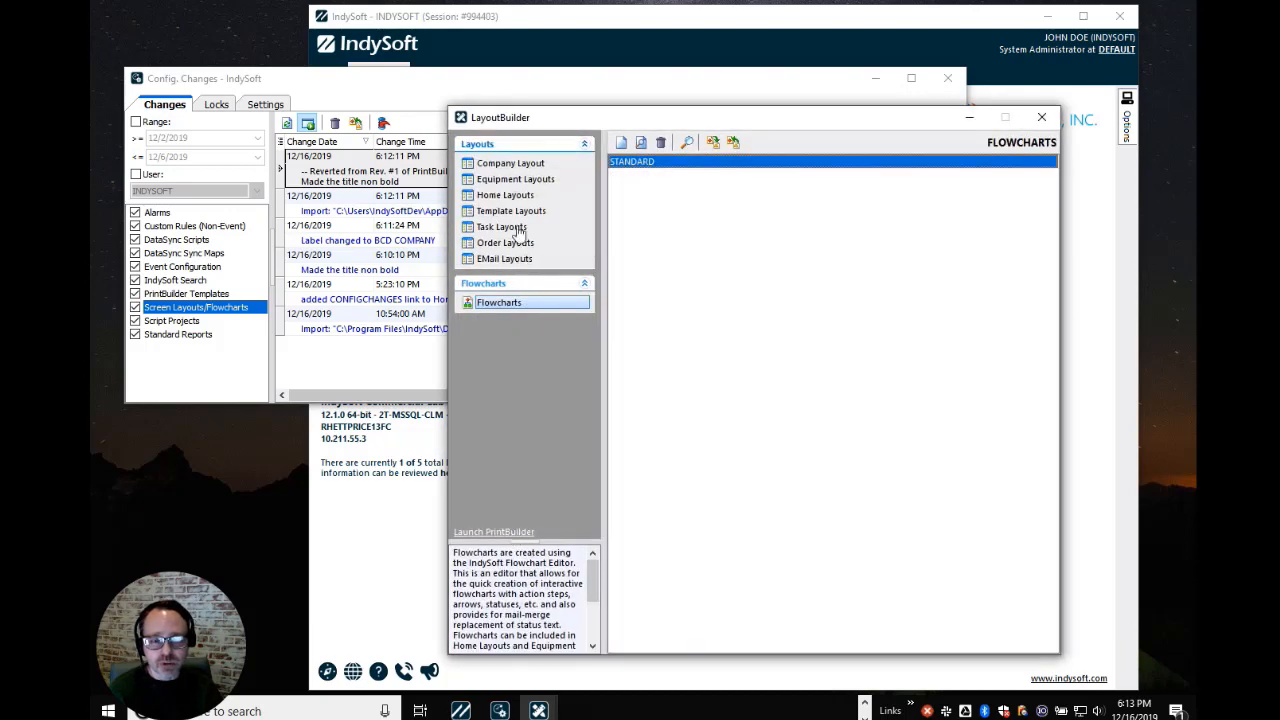
click(514, 181)
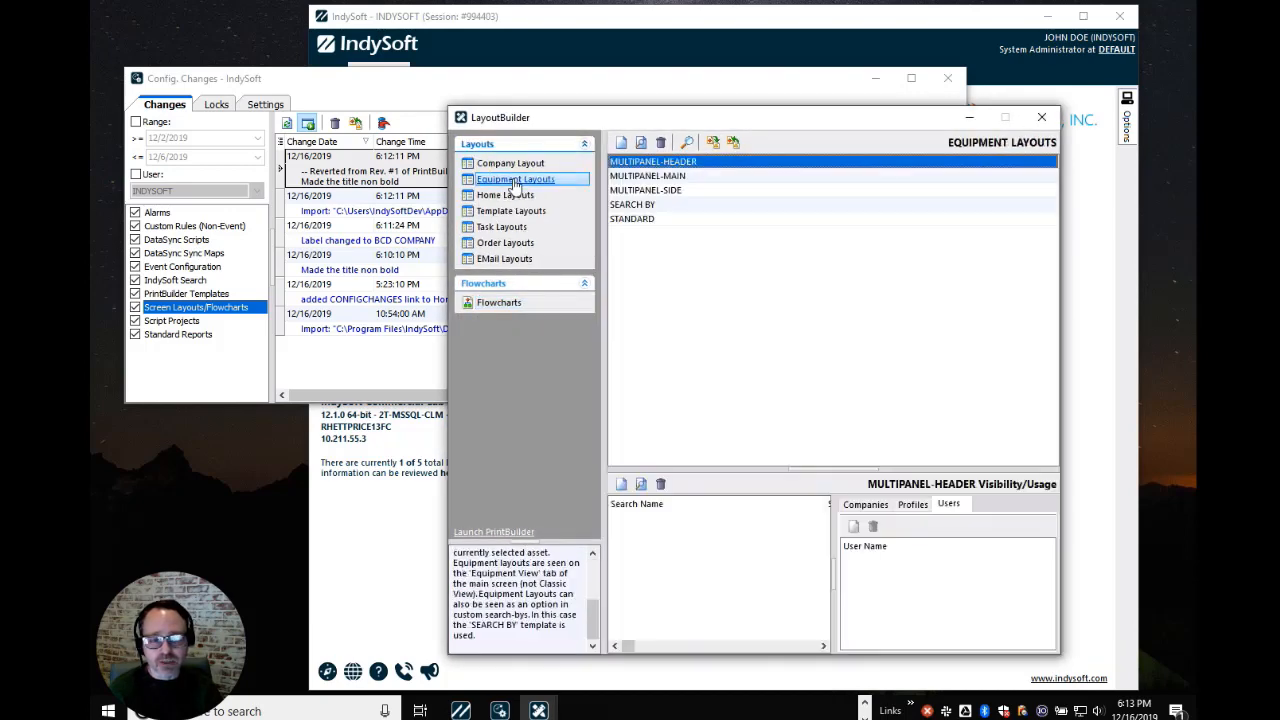
click(668, 205)
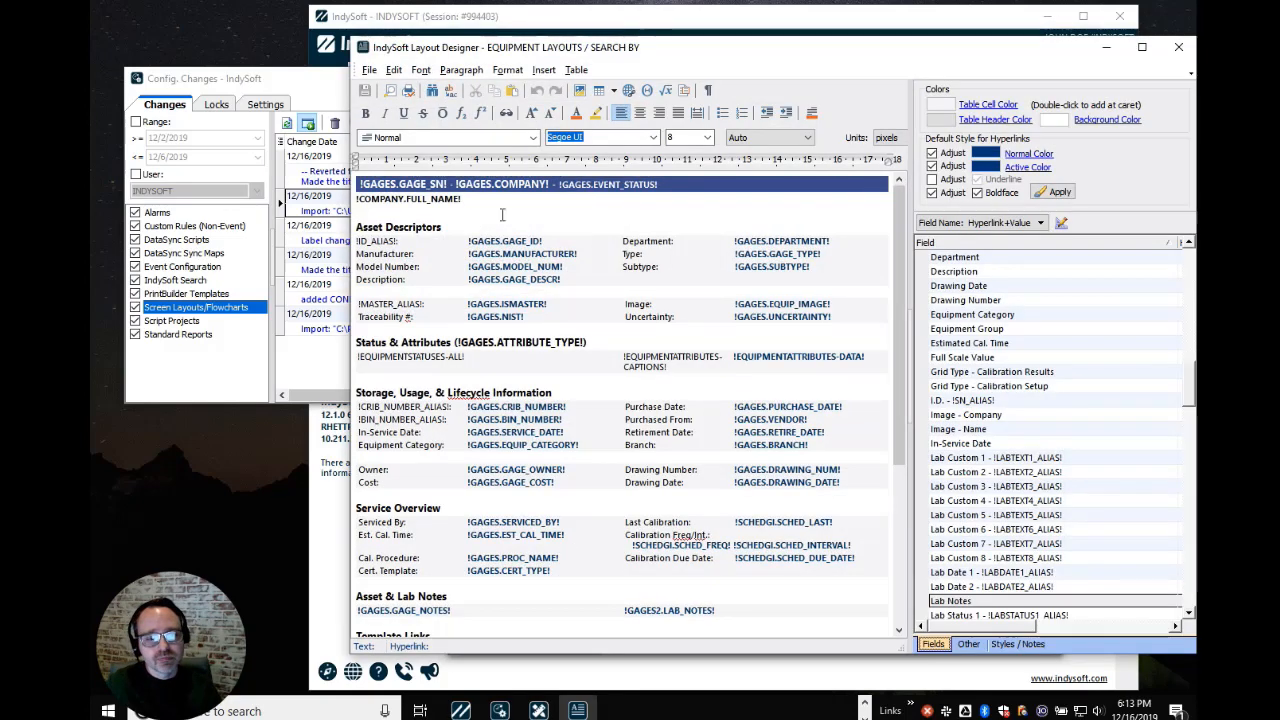
click(437, 192)
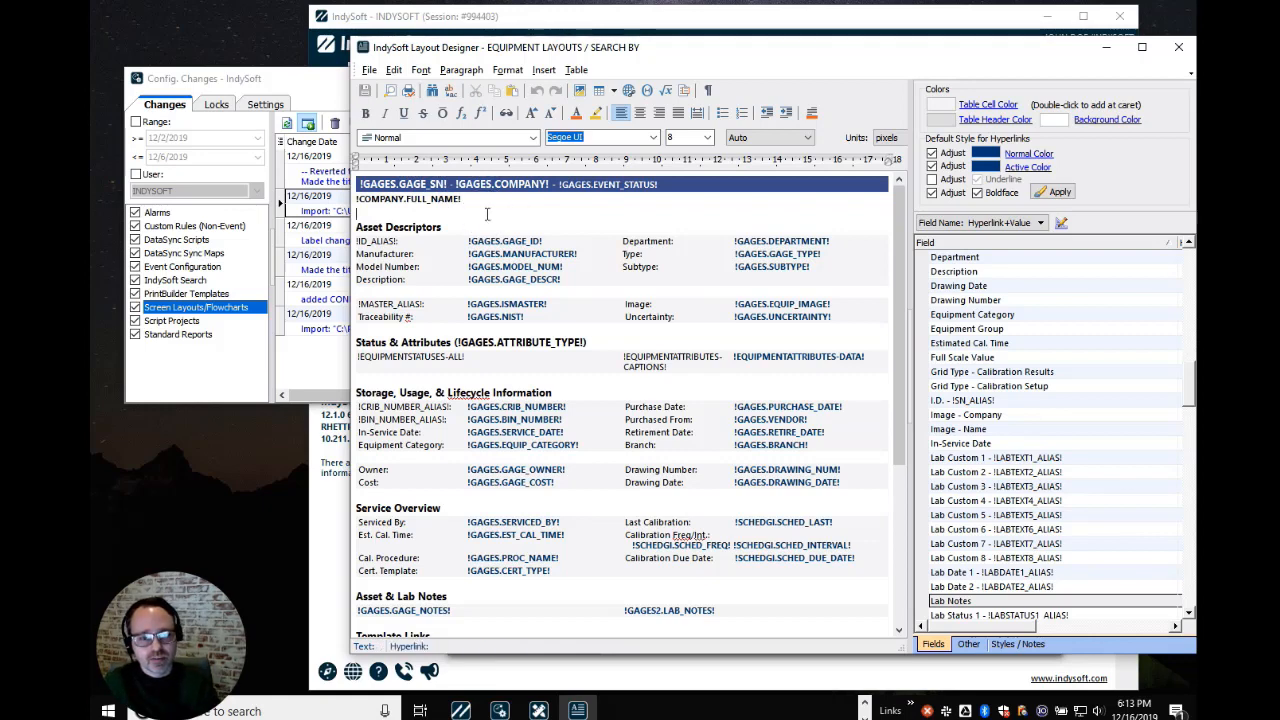
Add 'TEST' below the company name, check in with note 'Added word TEST', and refresh the change log
key(Return)
key(Return)
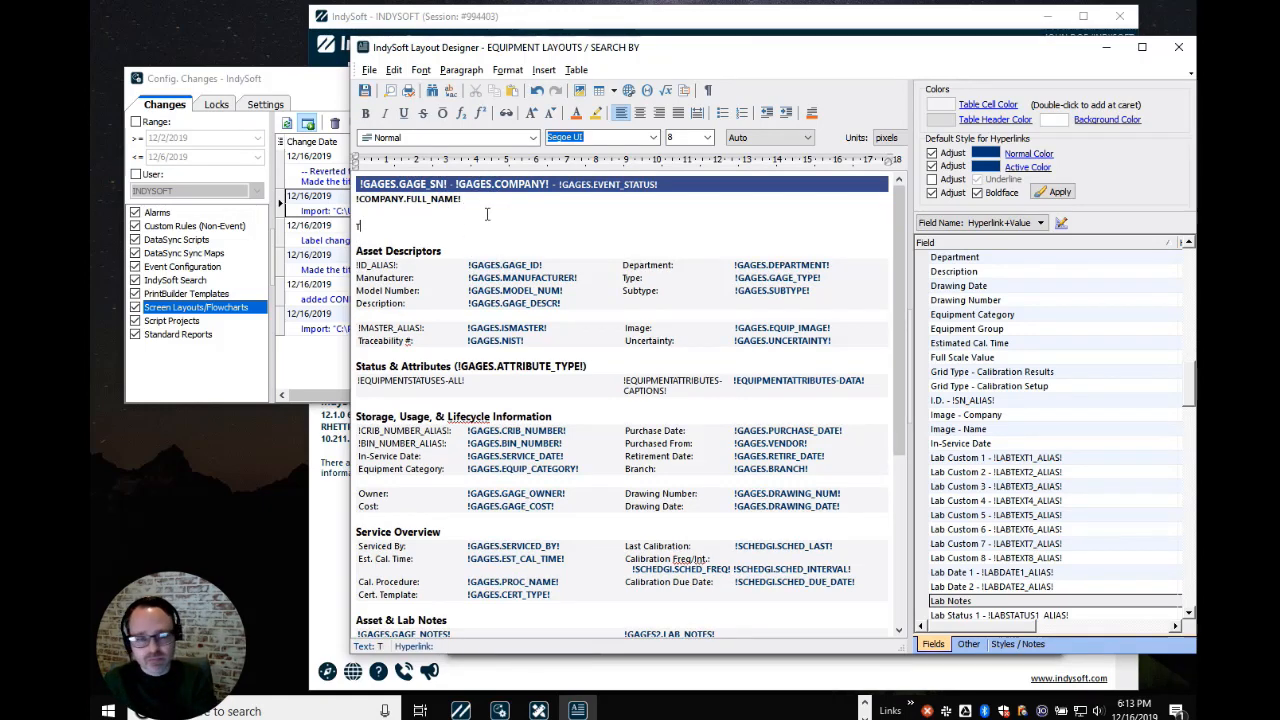
text(TEST)
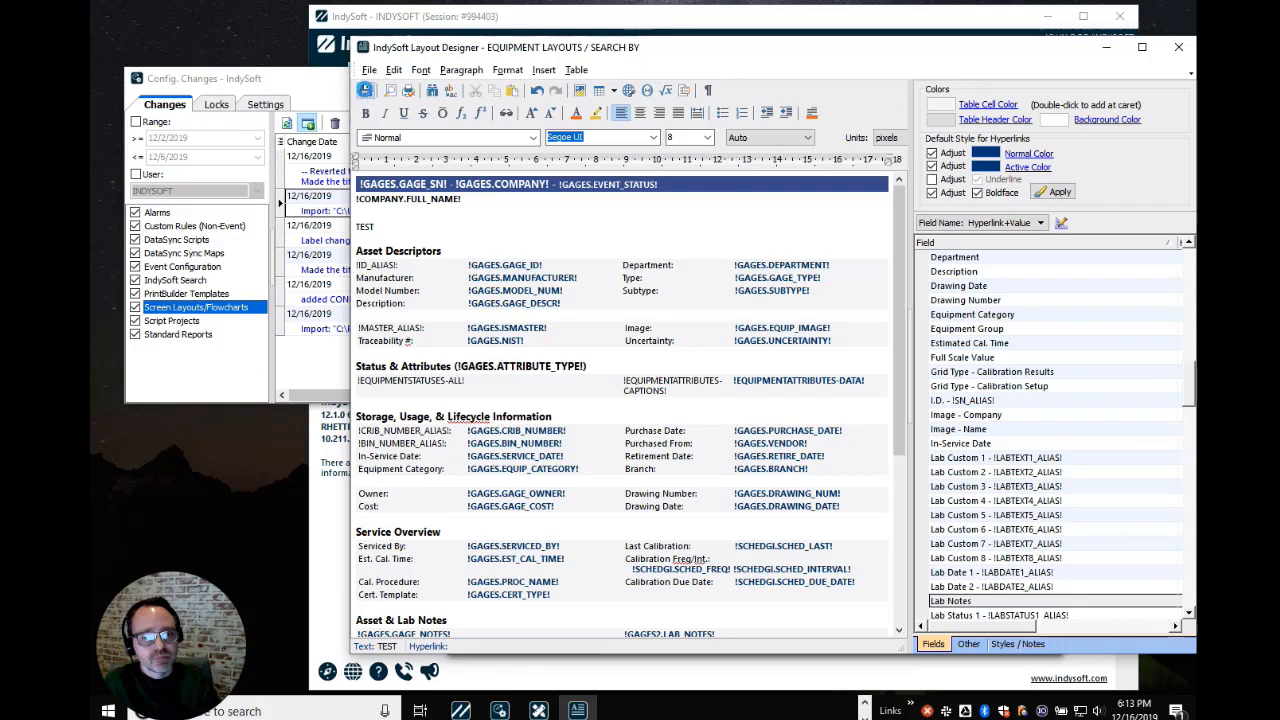
click(364, 91)
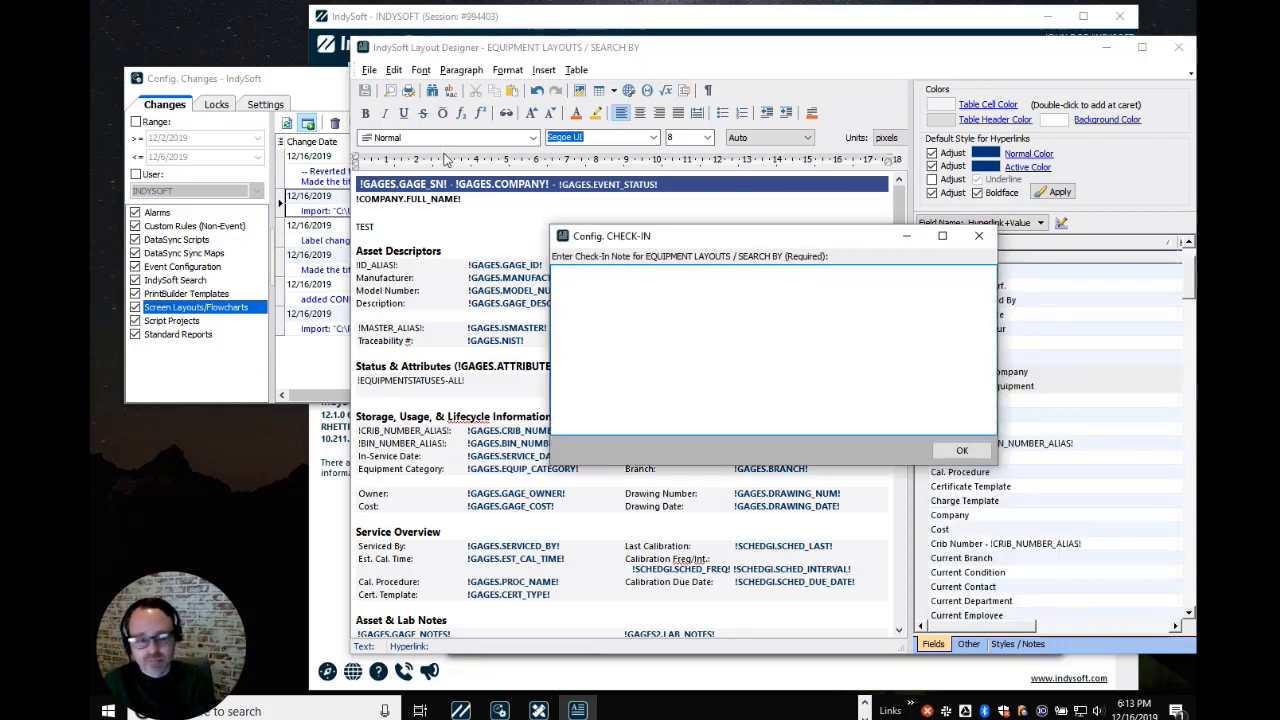
text(Added word TEST)
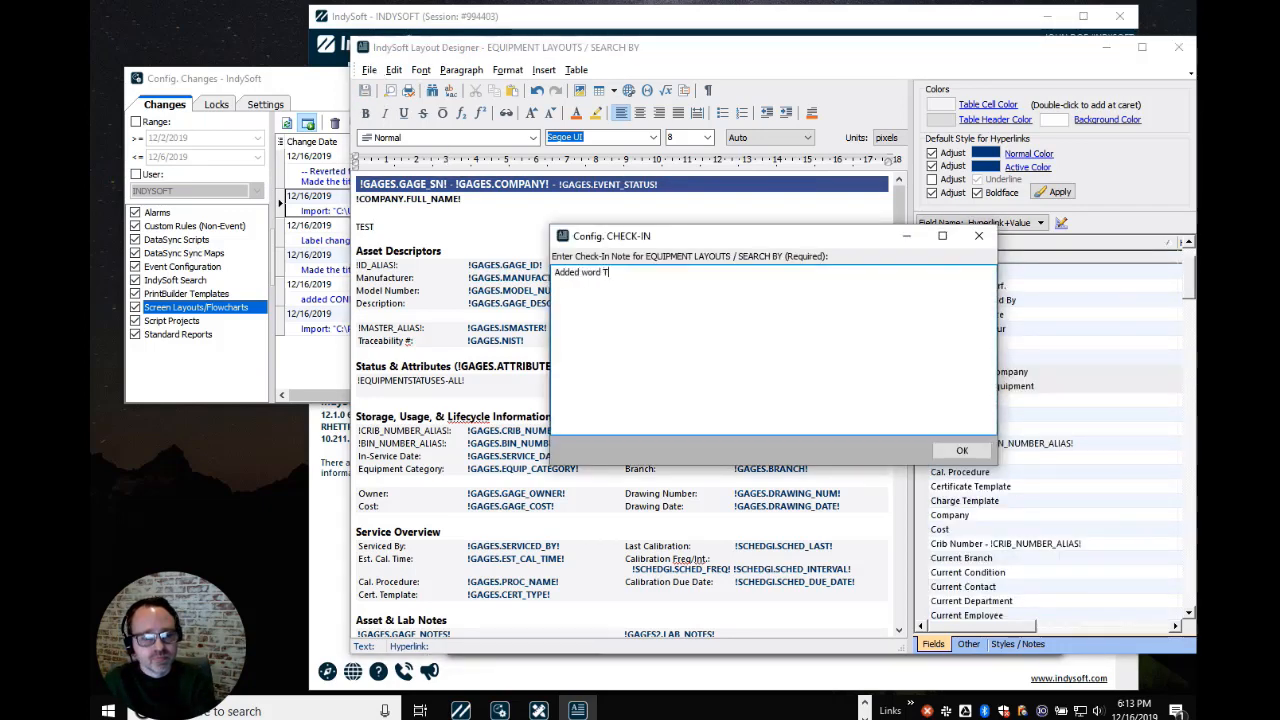
click(965, 450)
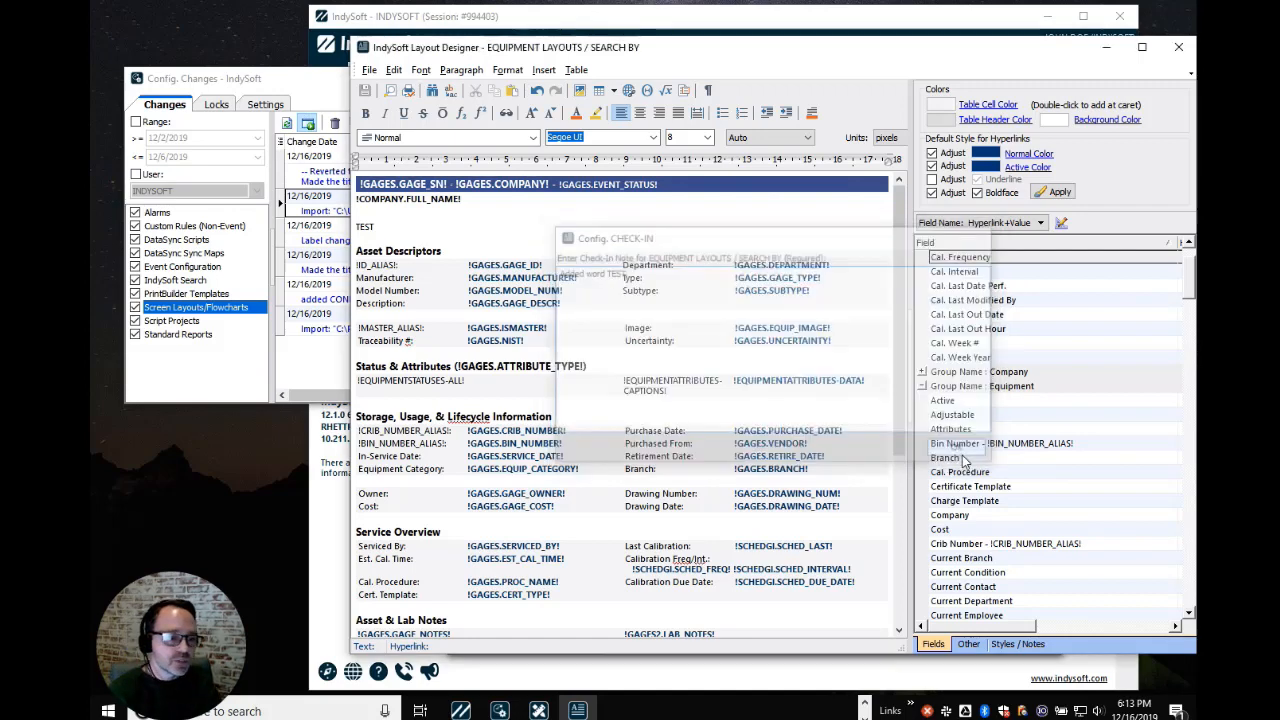
click(287, 86)
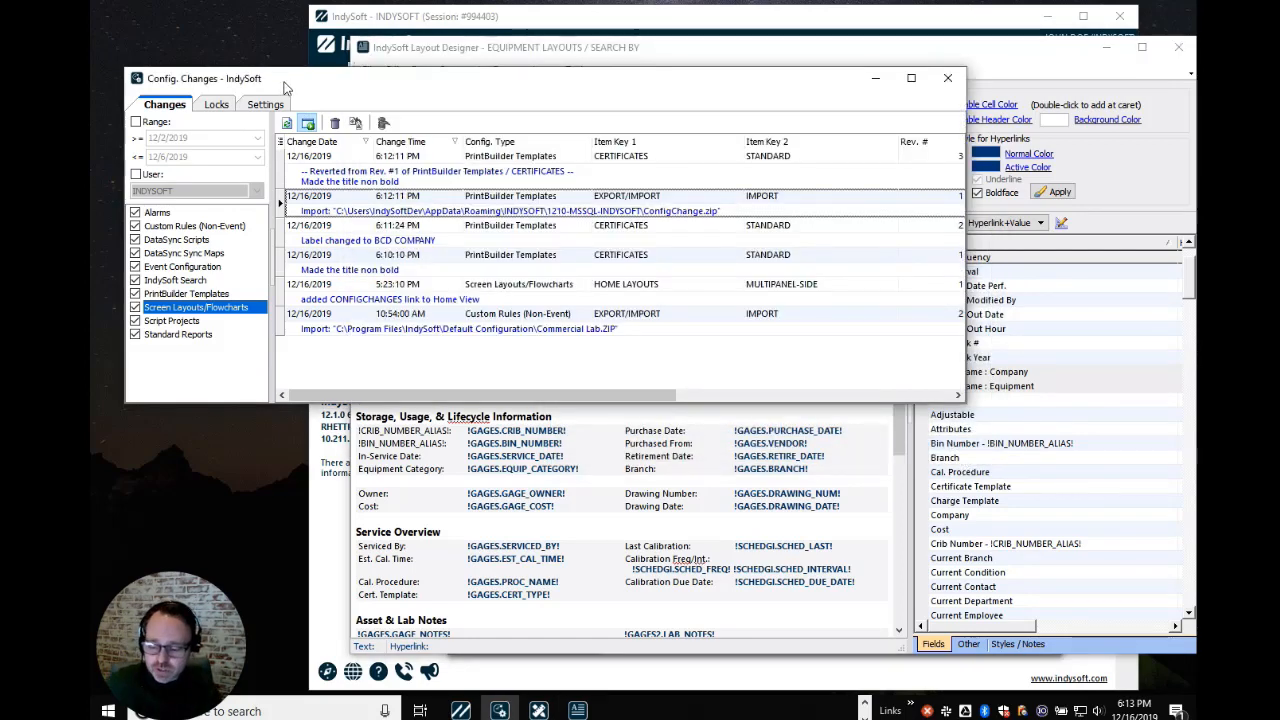
click(287, 122)
click(490, 176)
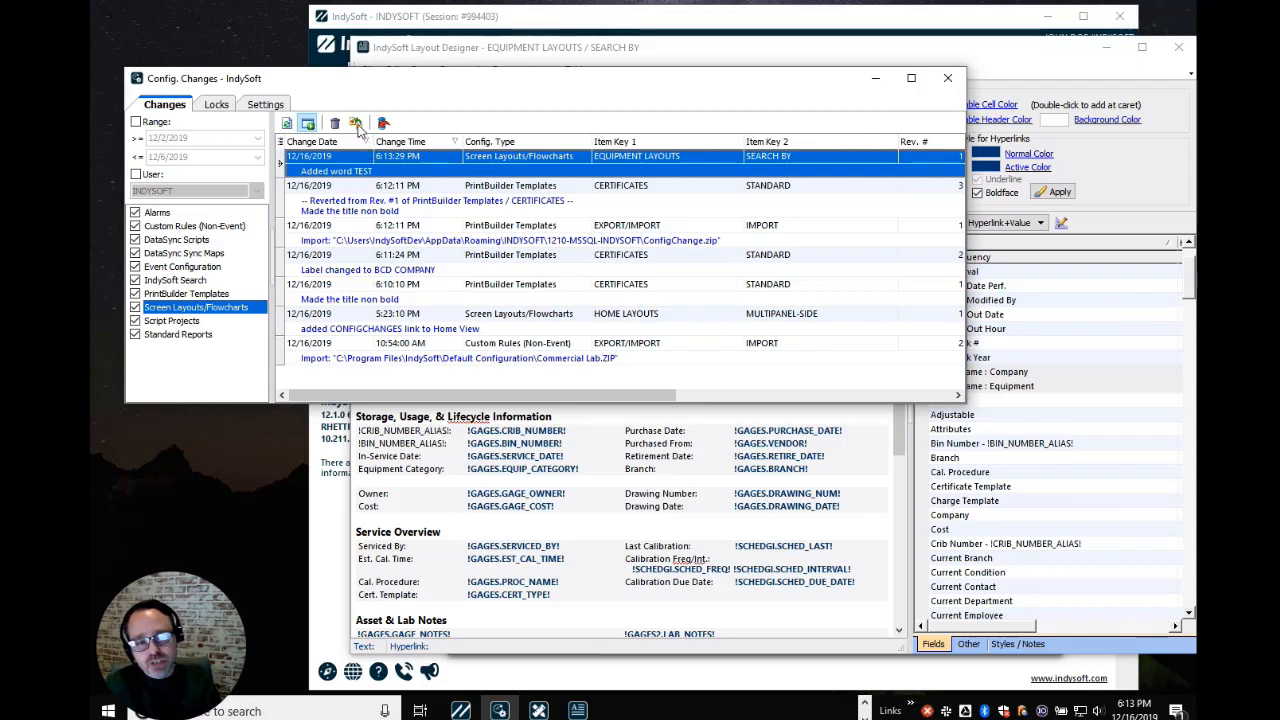
key(ctrl)
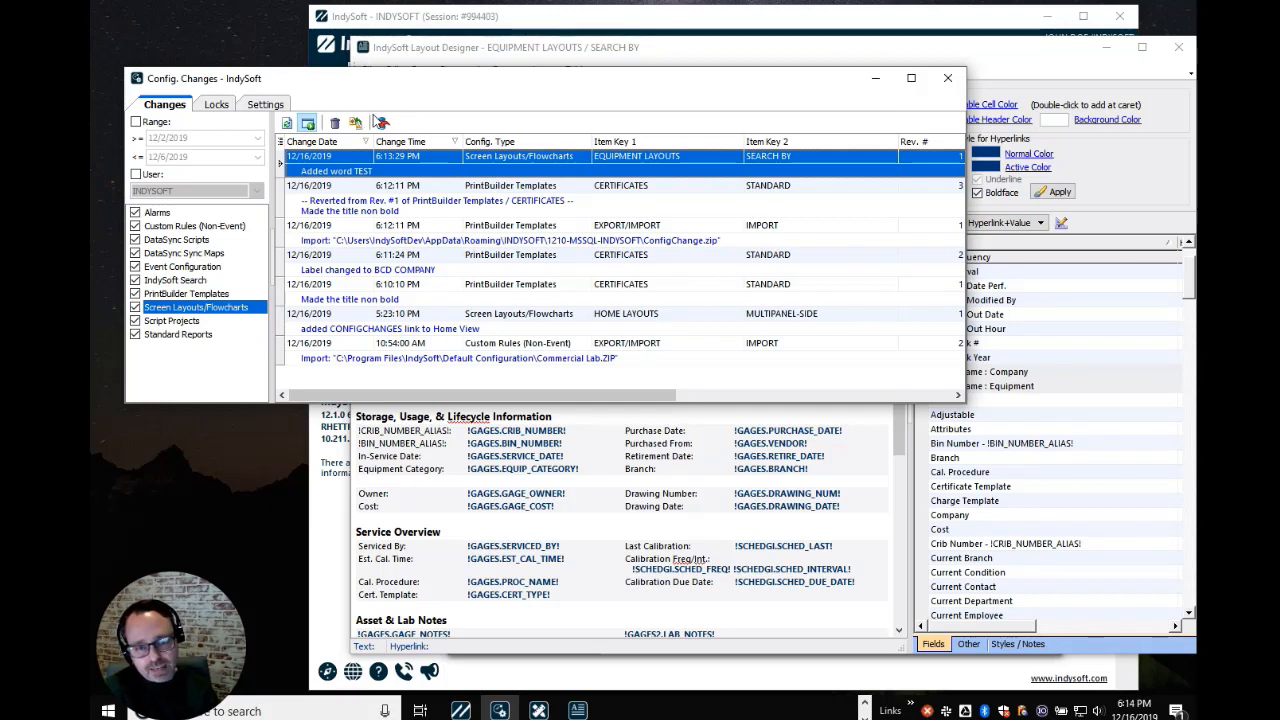
click(356, 122)
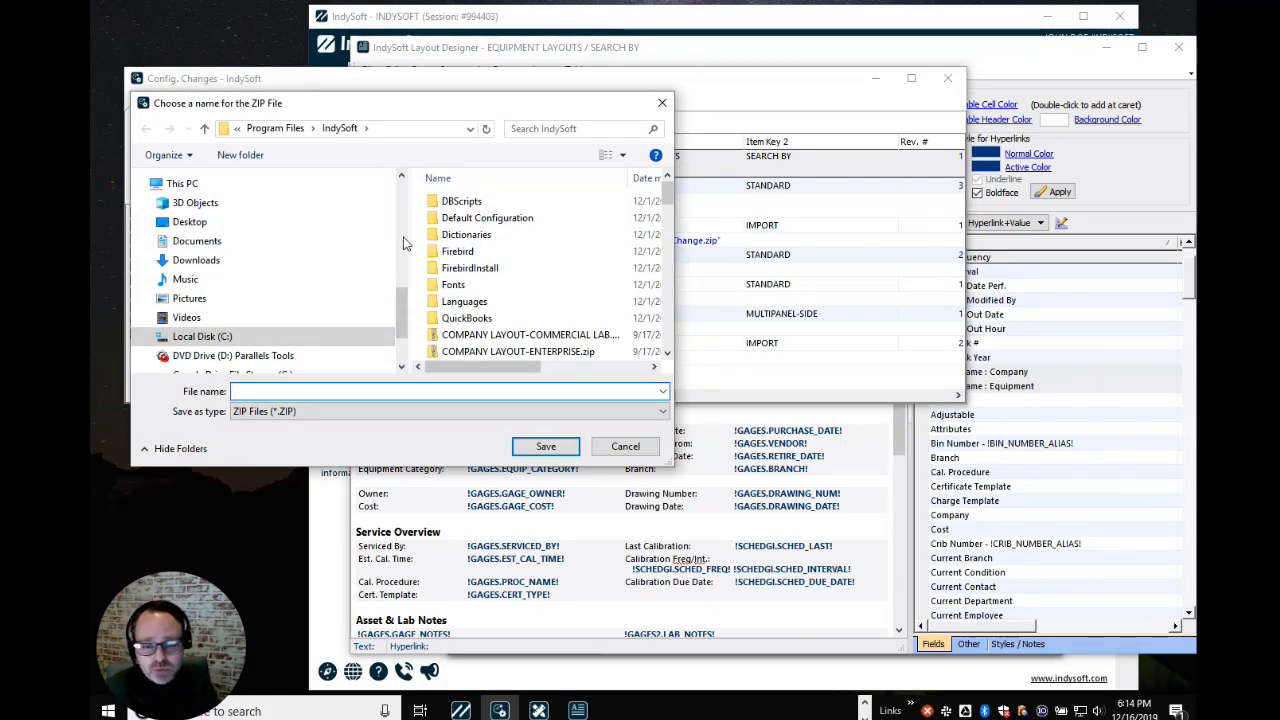
click(651, 447)
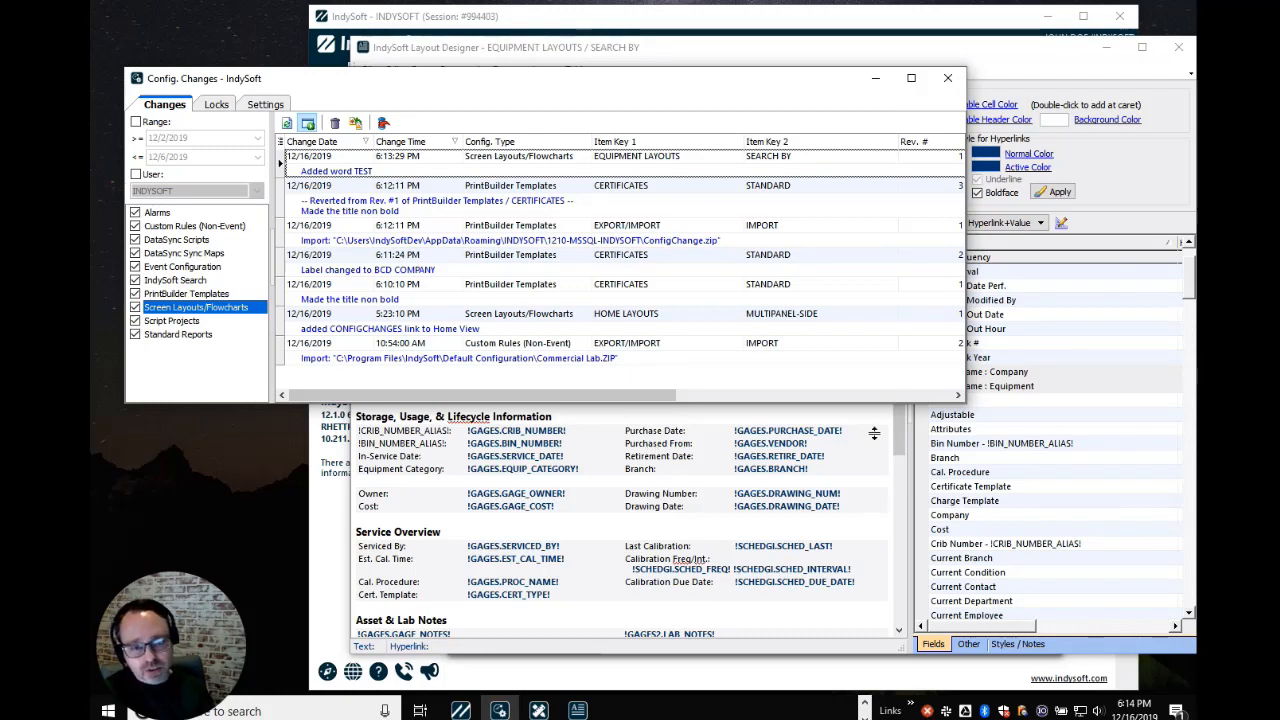
click(609, 164)
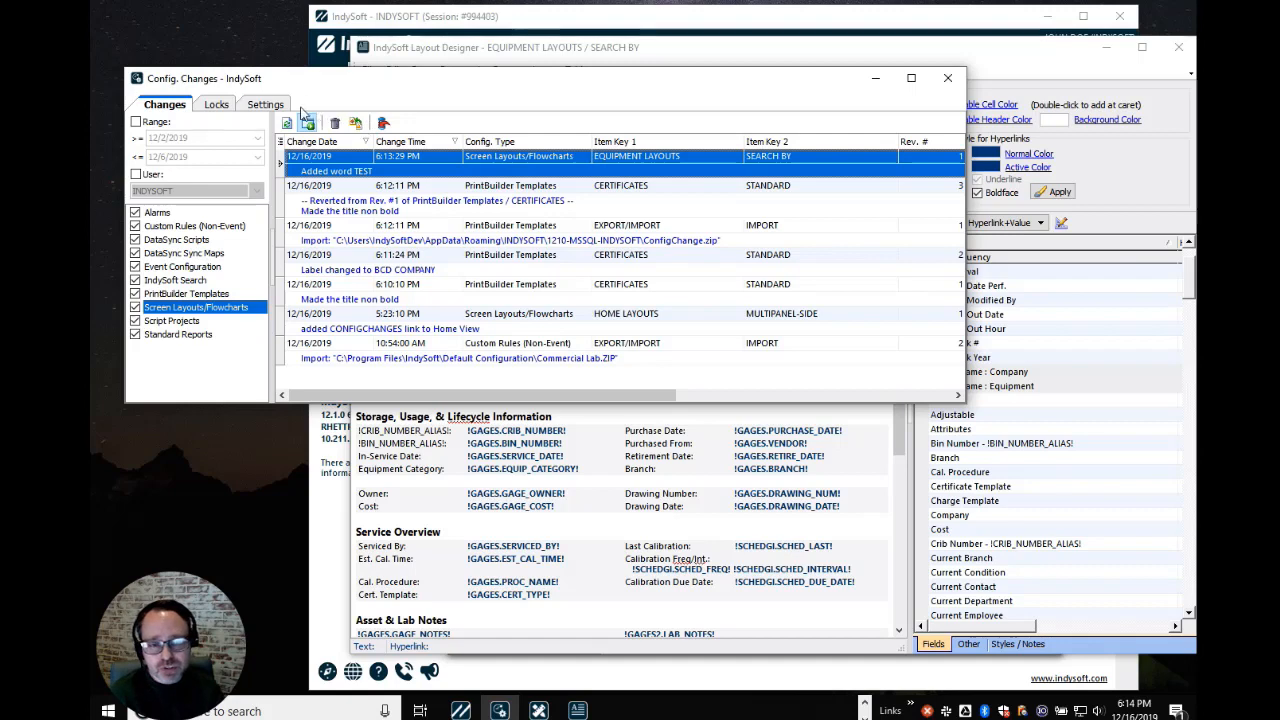
Inspect the system-wide Prompt for Comment, Prompt to Retain Lock and Est. Hours Upon Lock settings
click(268, 106)
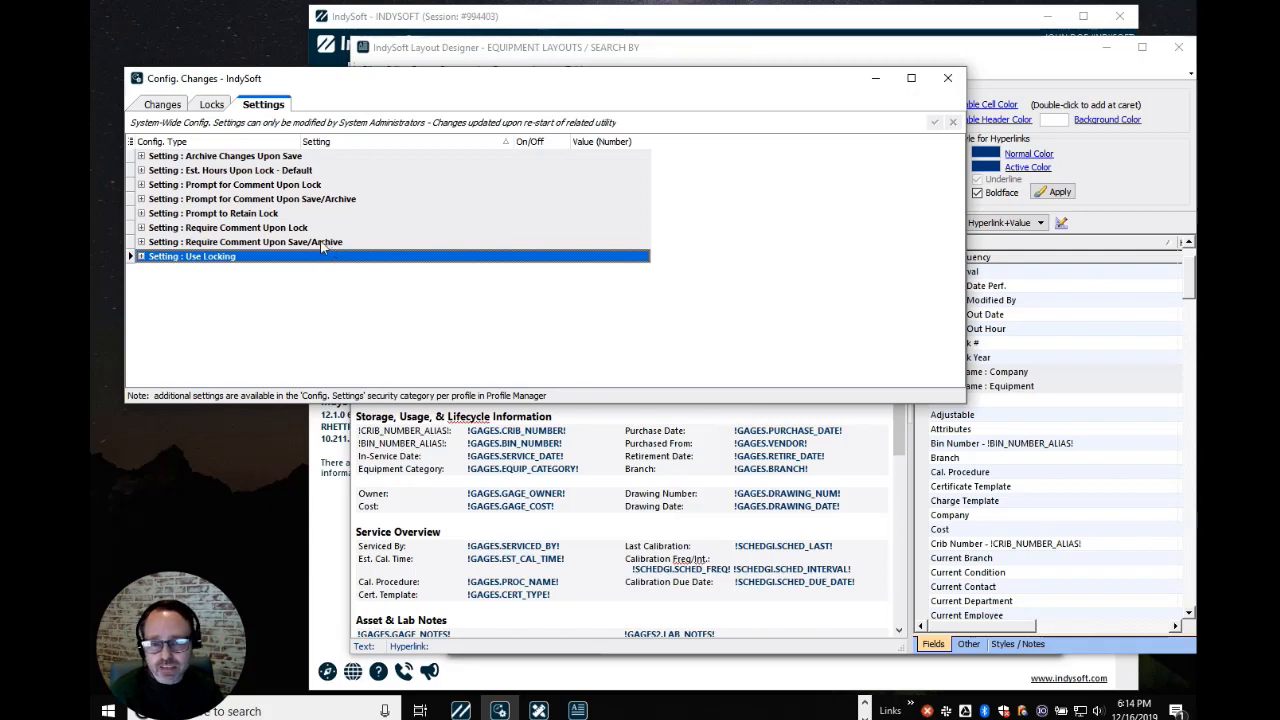
click(141, 185)
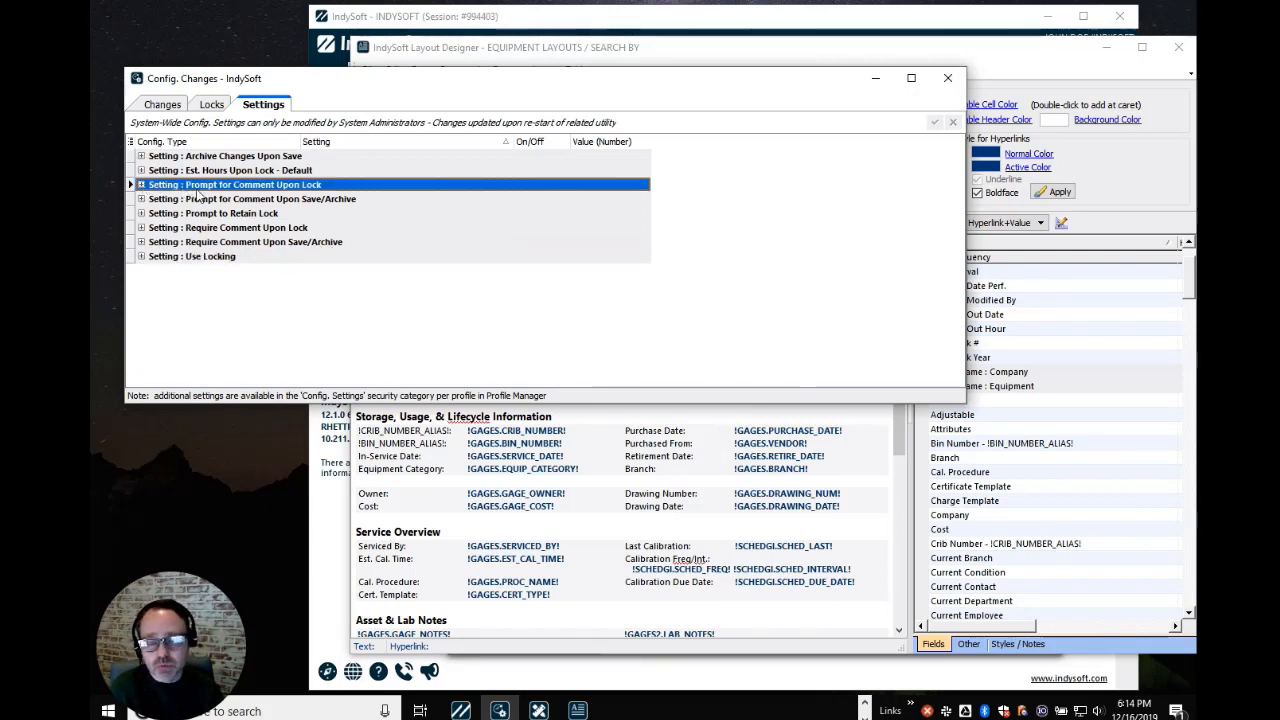
click(141, 199)
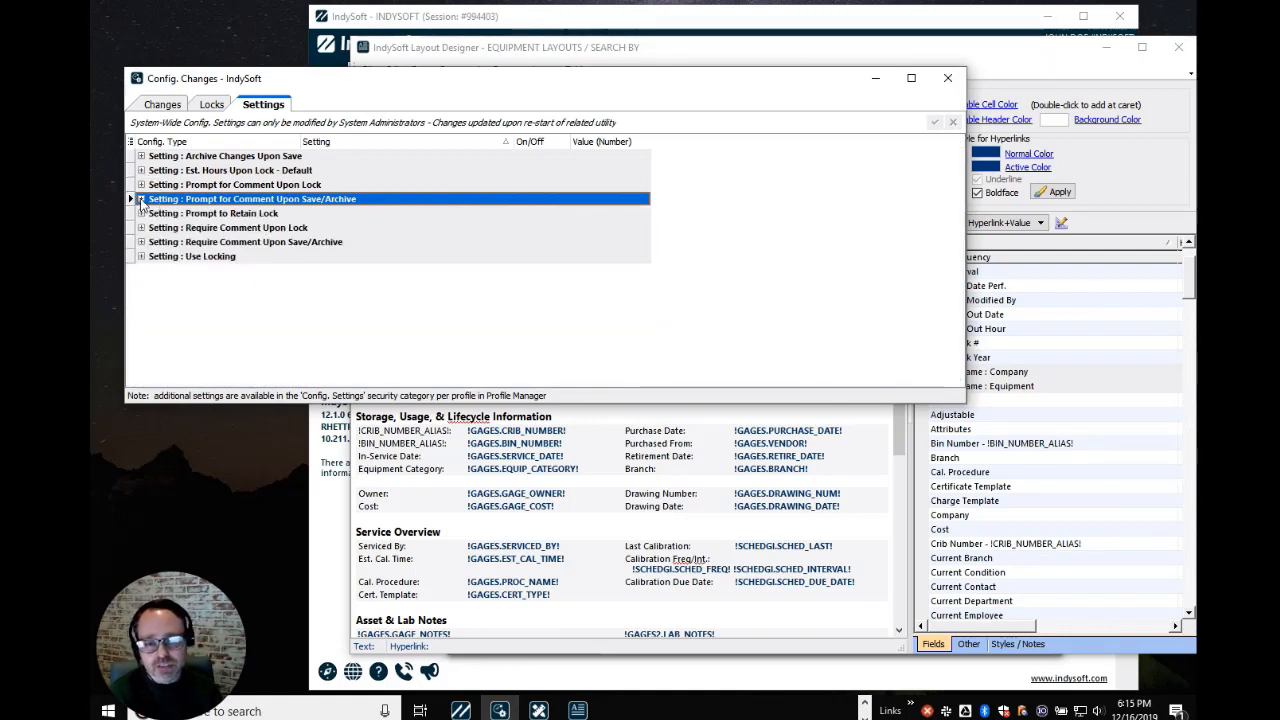
click(165, 214)
click(188, 185)
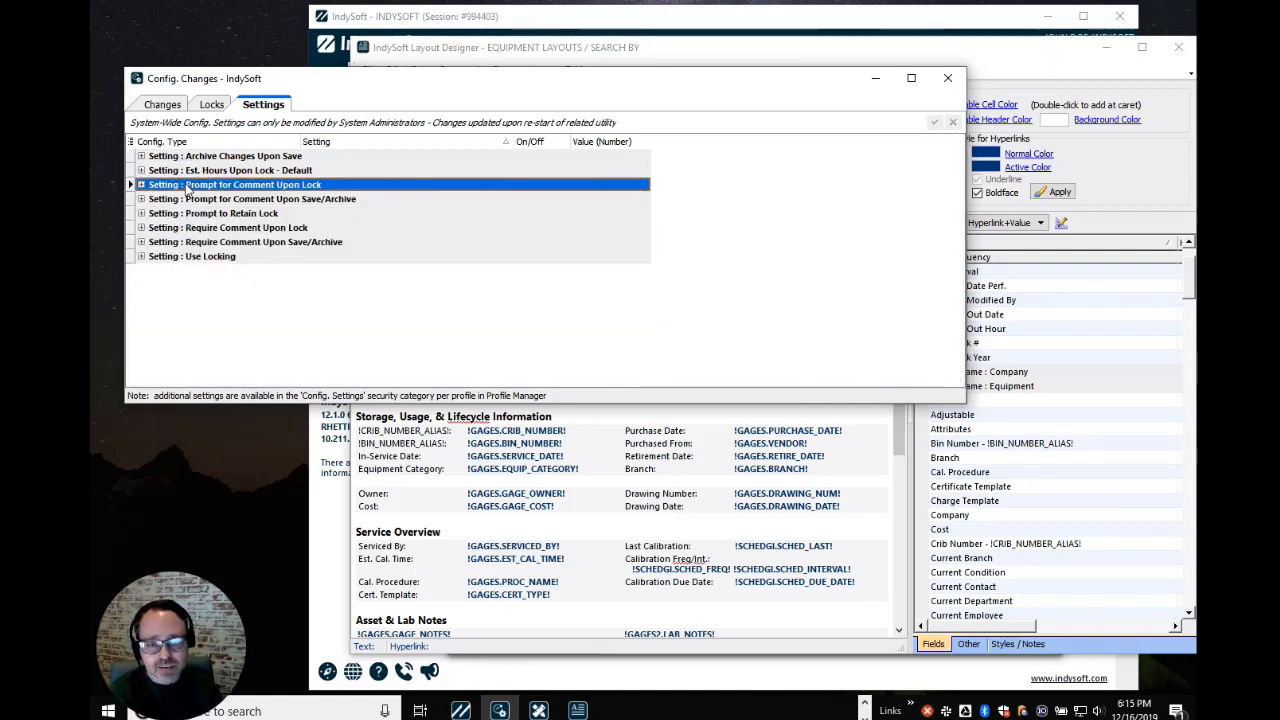
click(188, 172)
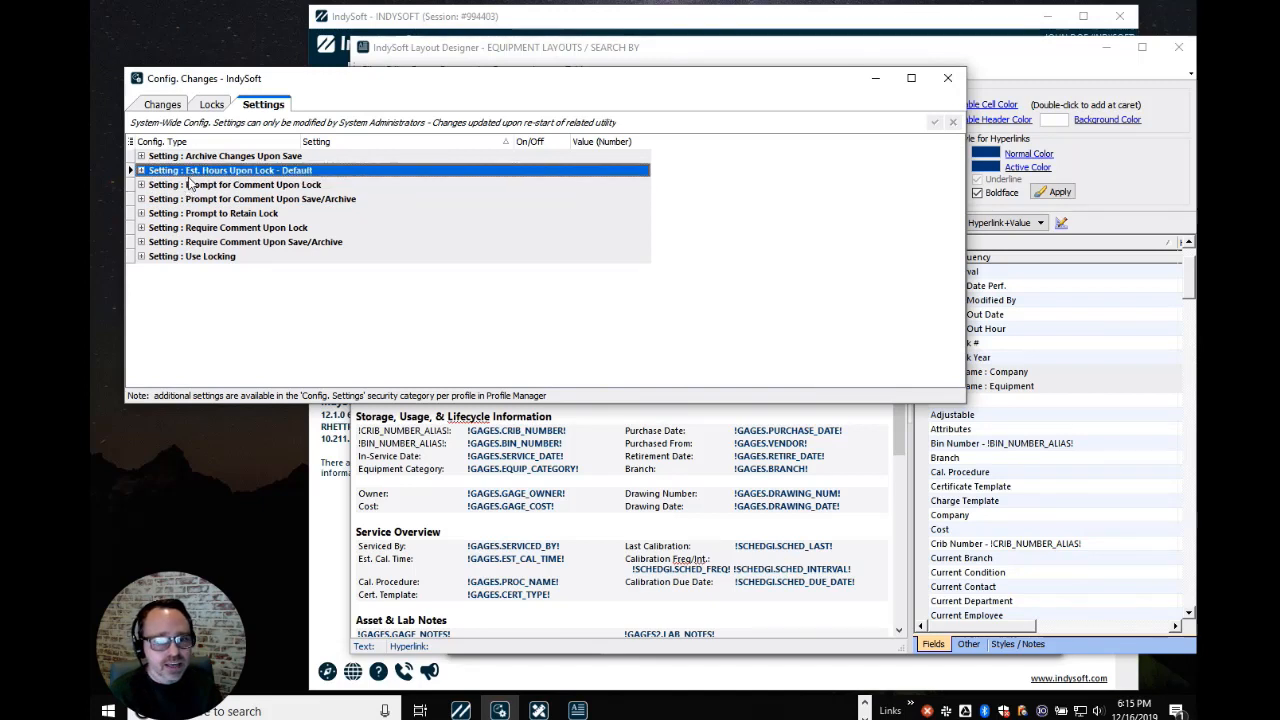
Check per-type values of Archive Changes Upon Save and Require Comment Upon Save/Archive, then list active locks
click(192, 158)
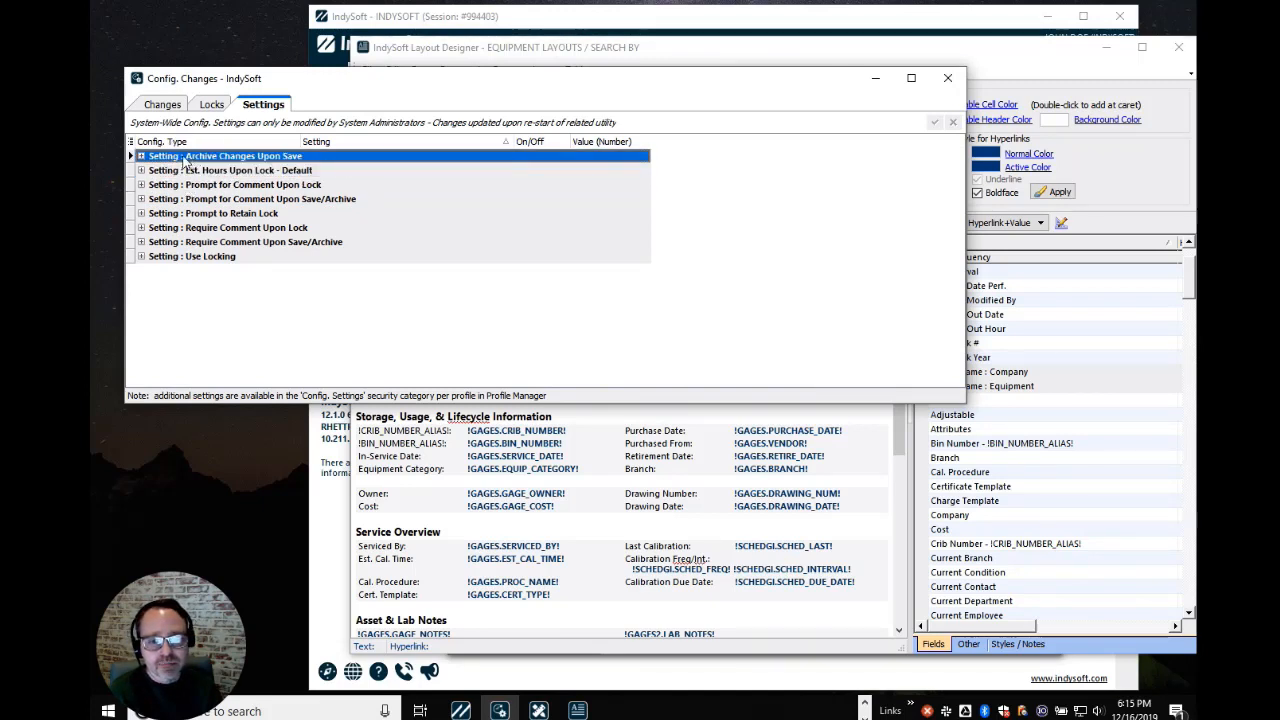
click(141, 157)
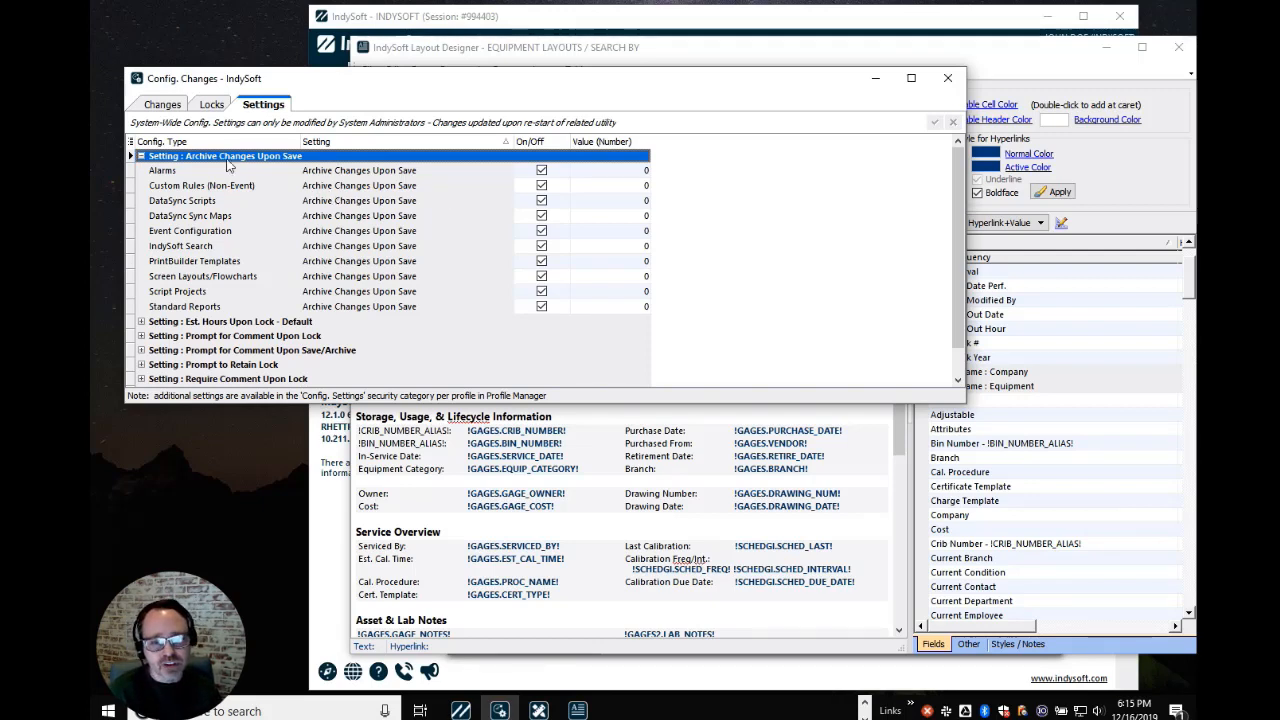
click(141, 156)
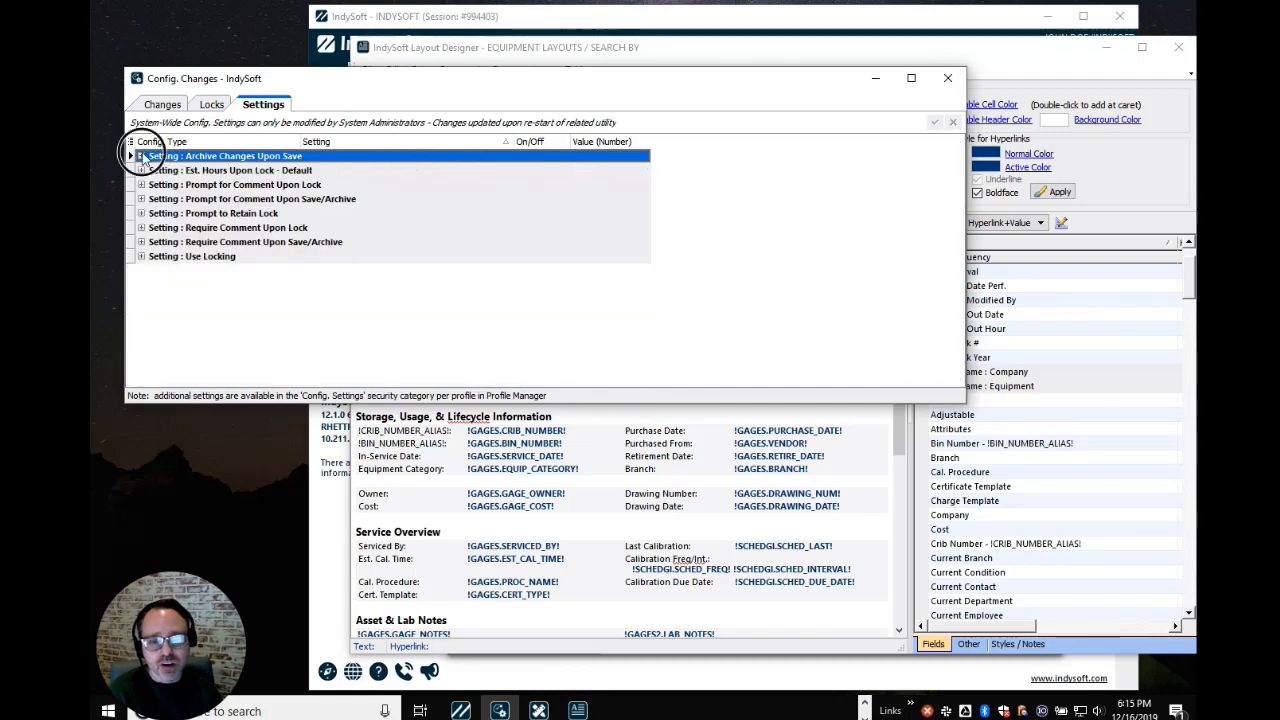
click(175, 243)
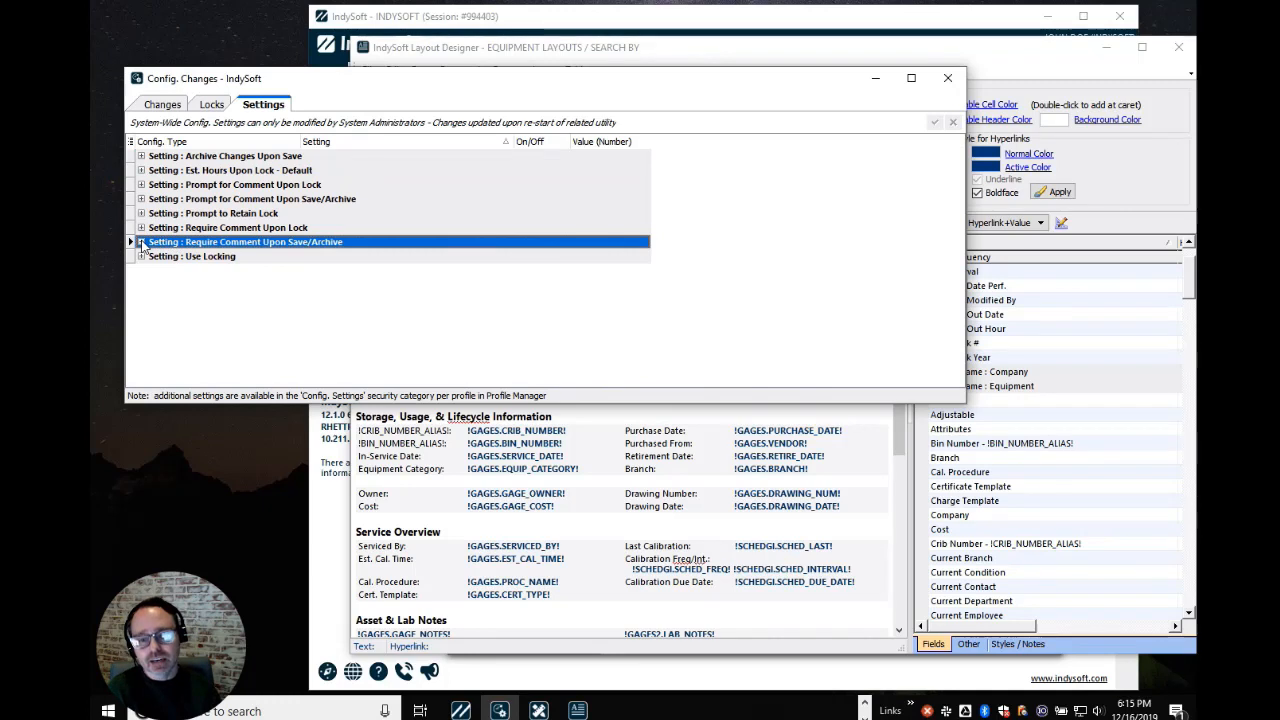
click(141, 242)
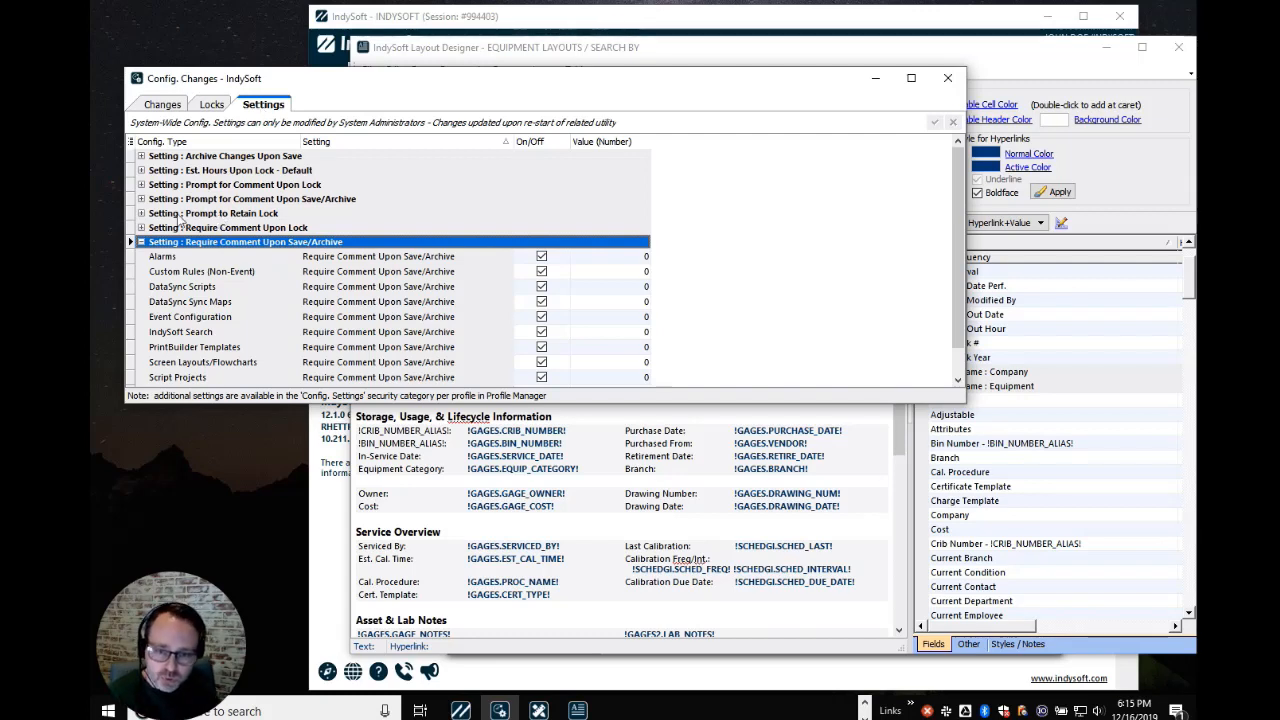
click(141, 242)
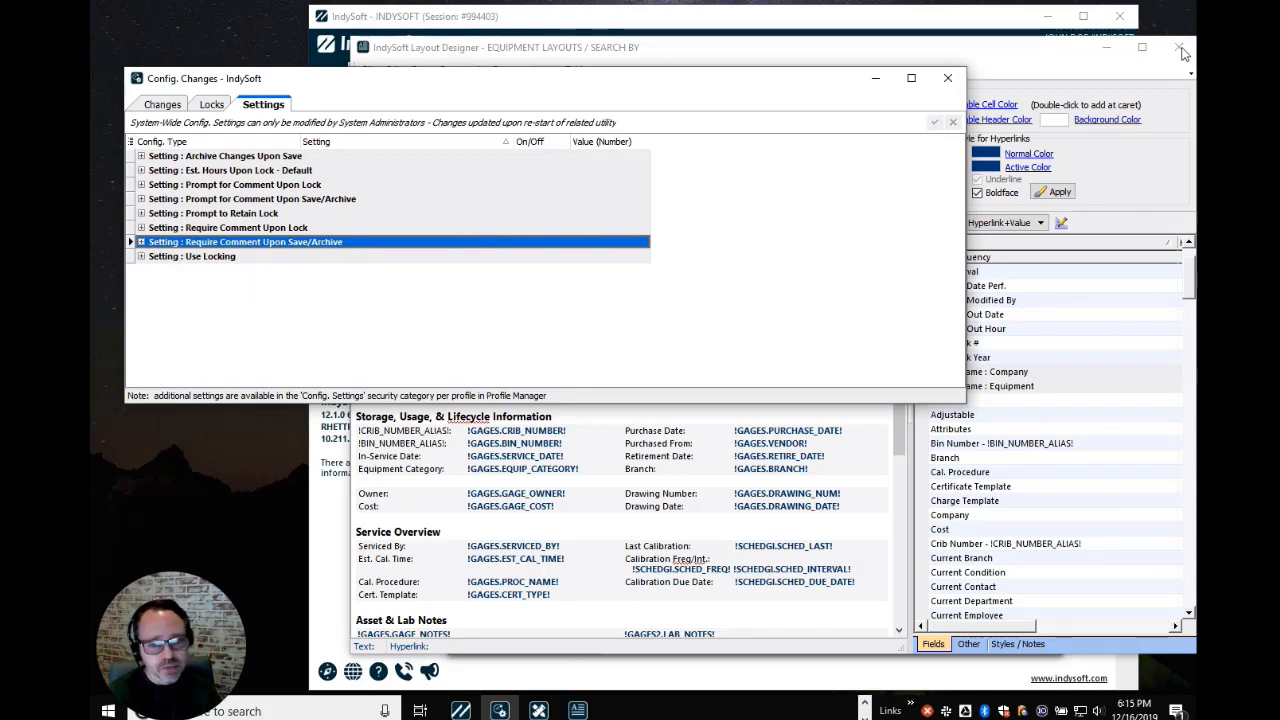
click(160, 105)
click(211, 105)
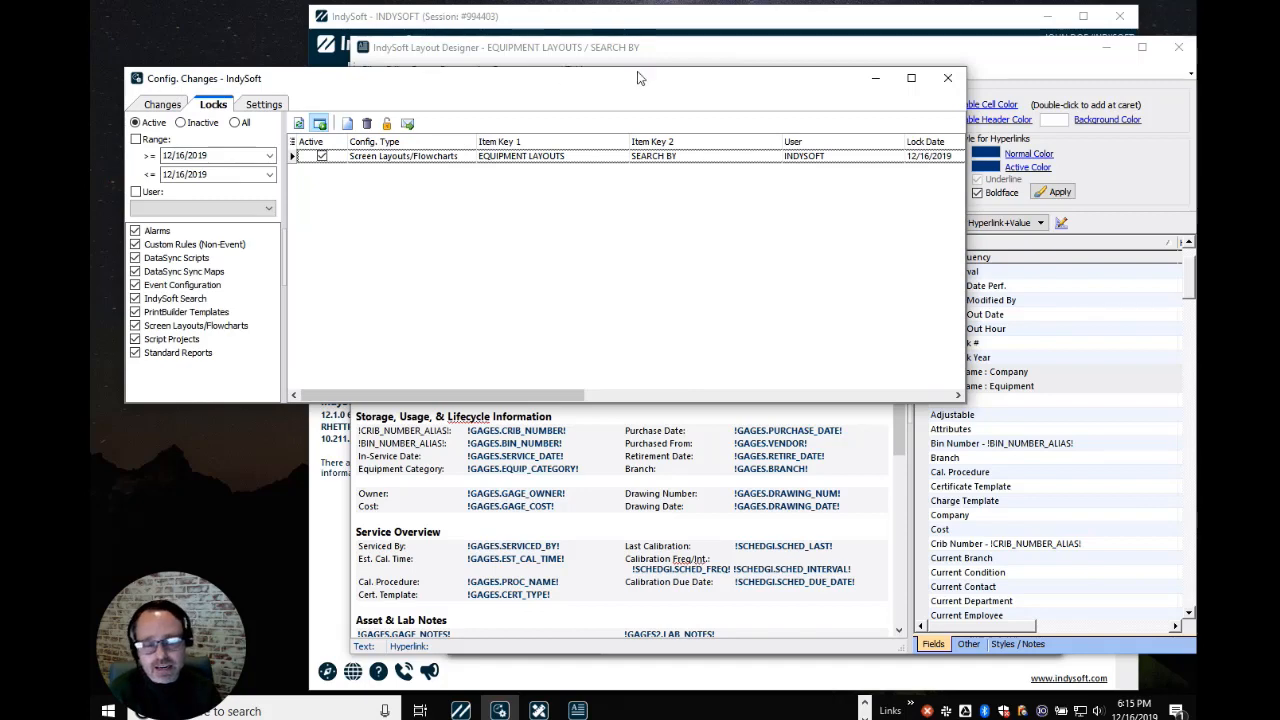
Close the Layout Designer with settings saved, releasing the EQUIPMENT LAYOUTS / SEARCH BY lock
click(672, 54)
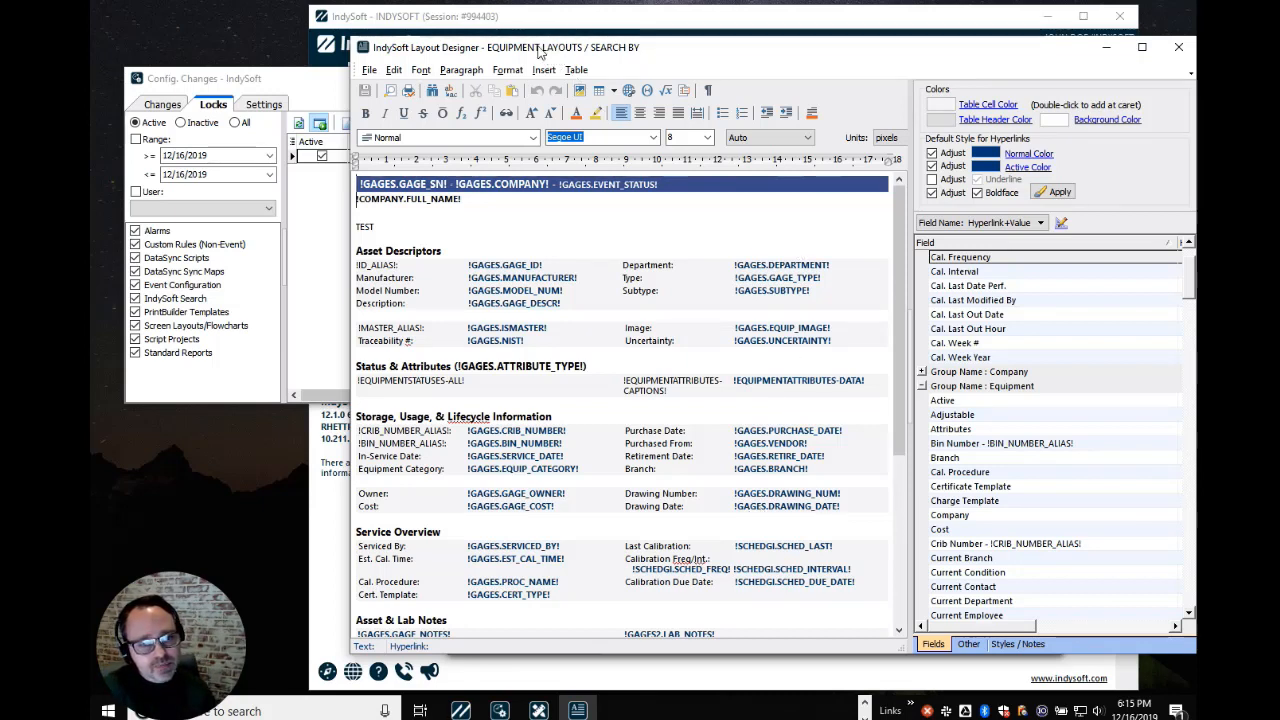
click(308, 82)
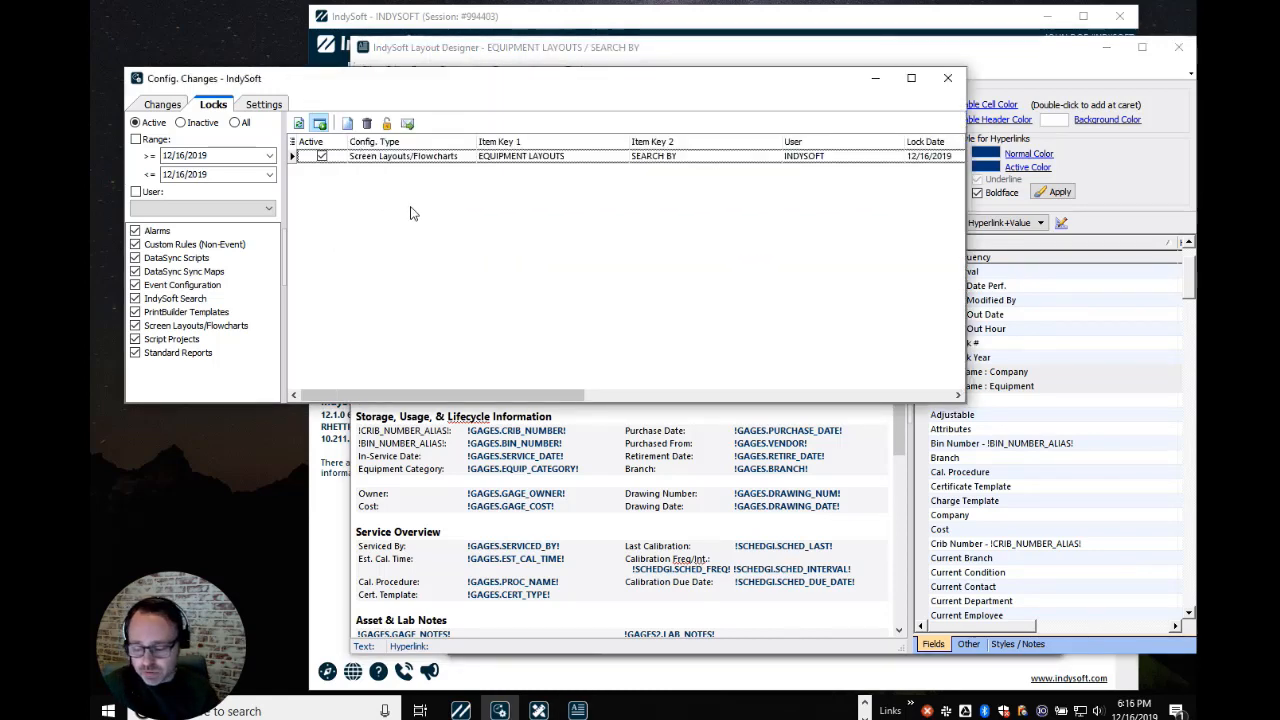
click(423, 157)
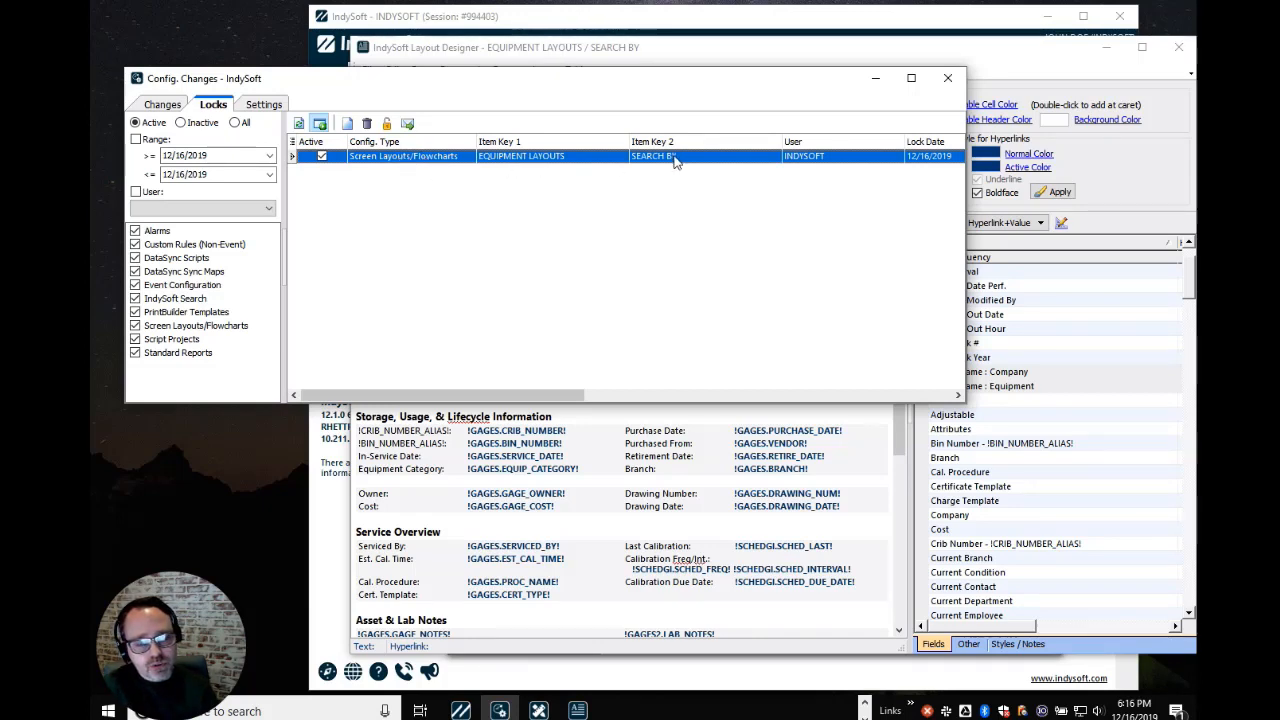
click(903, 50)
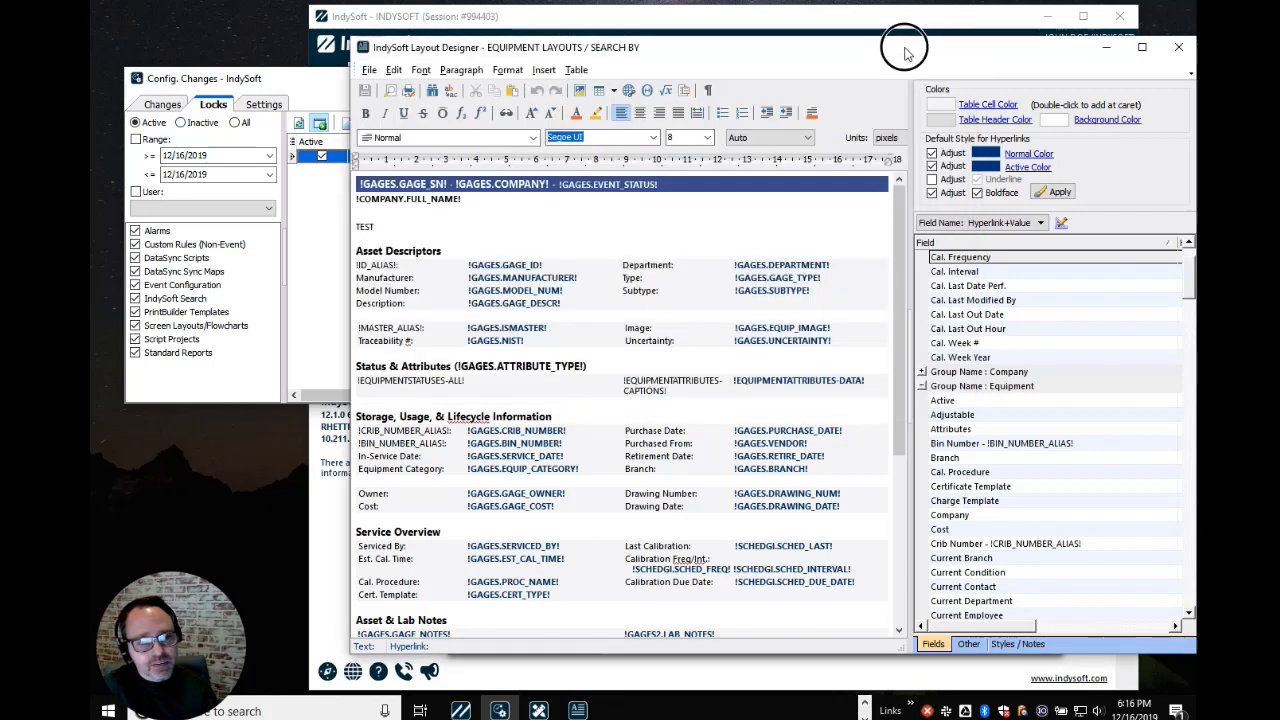
click(1180, 46)
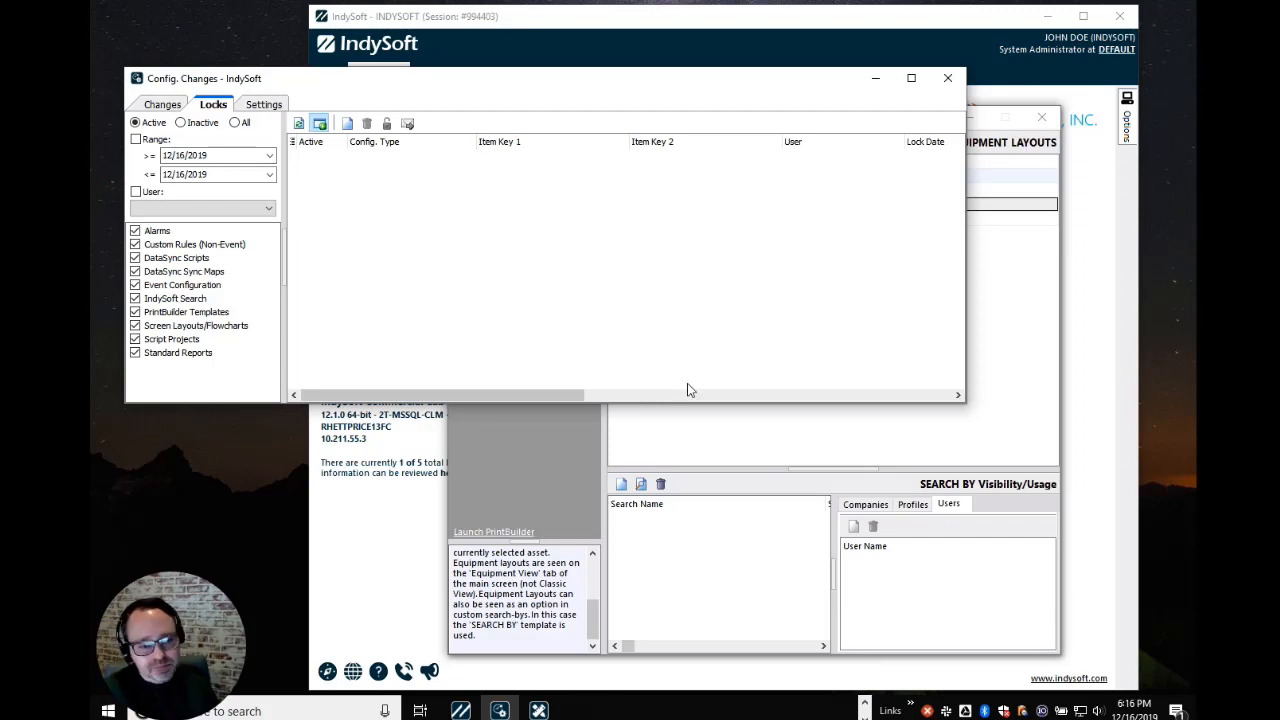
click(779, 440)
Reopen the SEARCH BY equipment layout in the designer and view its lock in the Locks list
double_click(672, 204)
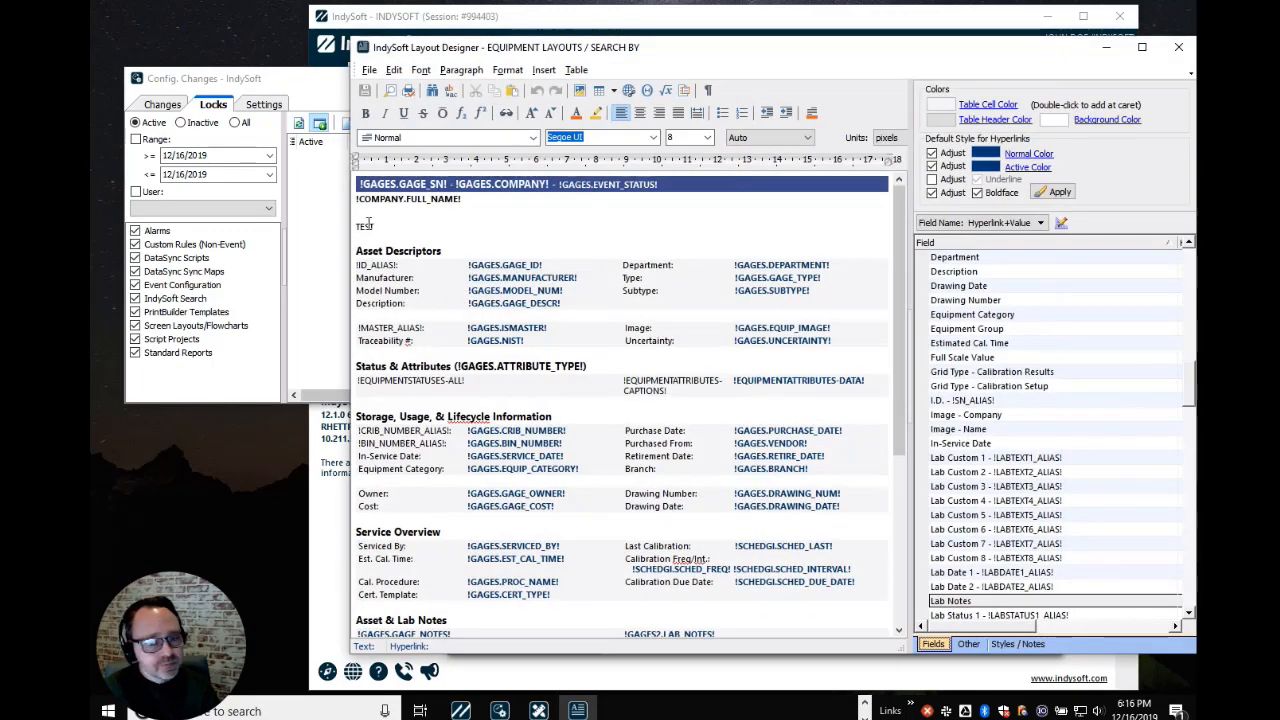
click(313, 222)
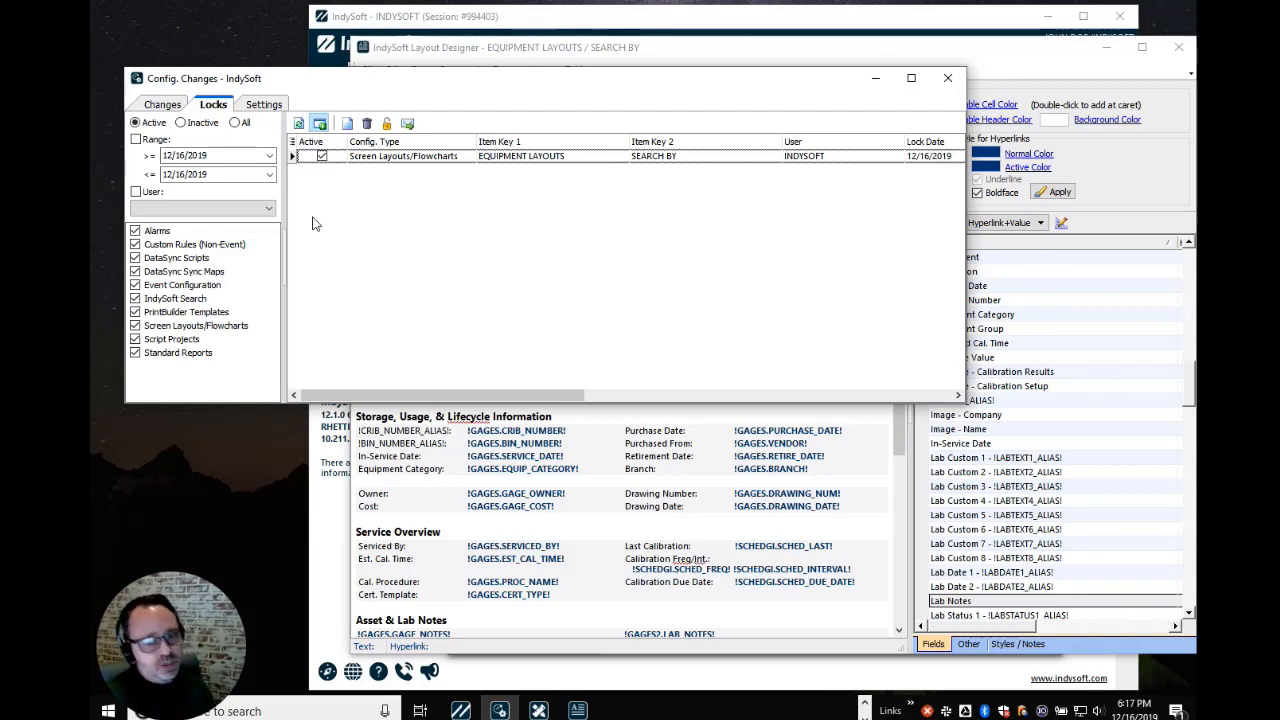
Inactivate the EQUIPMENT LAYOUTS / SEARCH BY lock, confirming with Yes
click(366, 158)
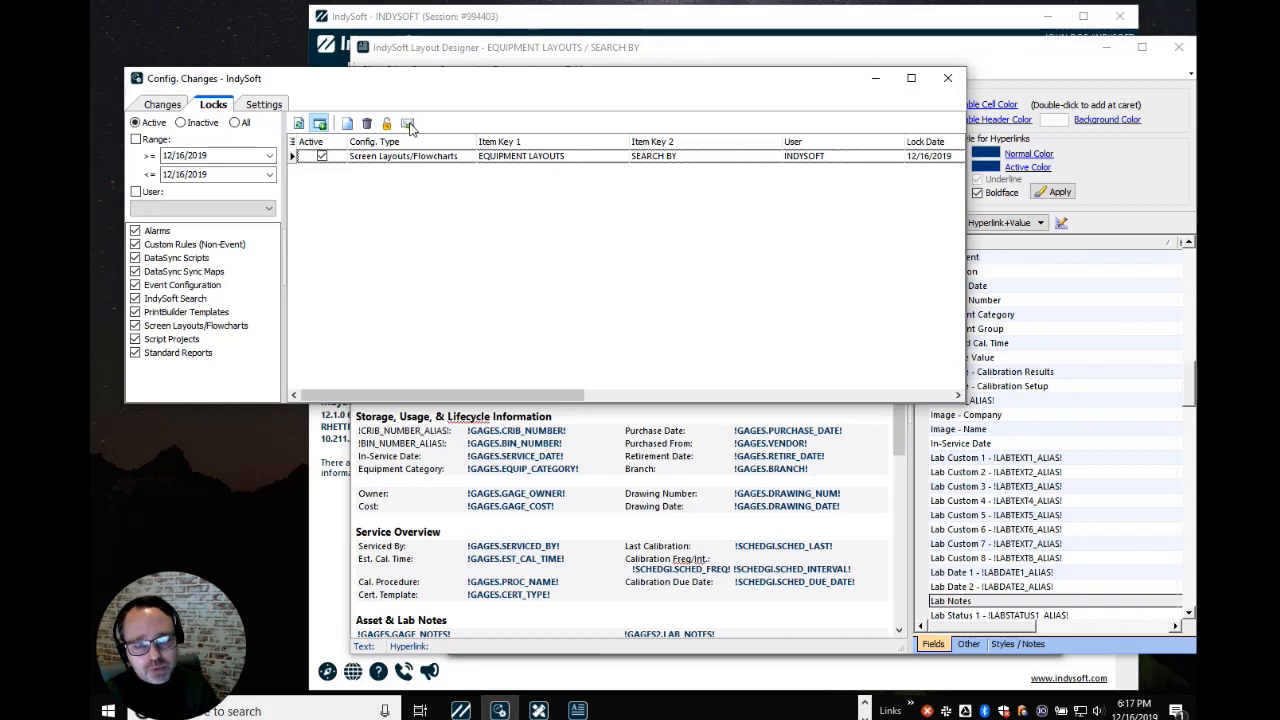
click(410, 156)
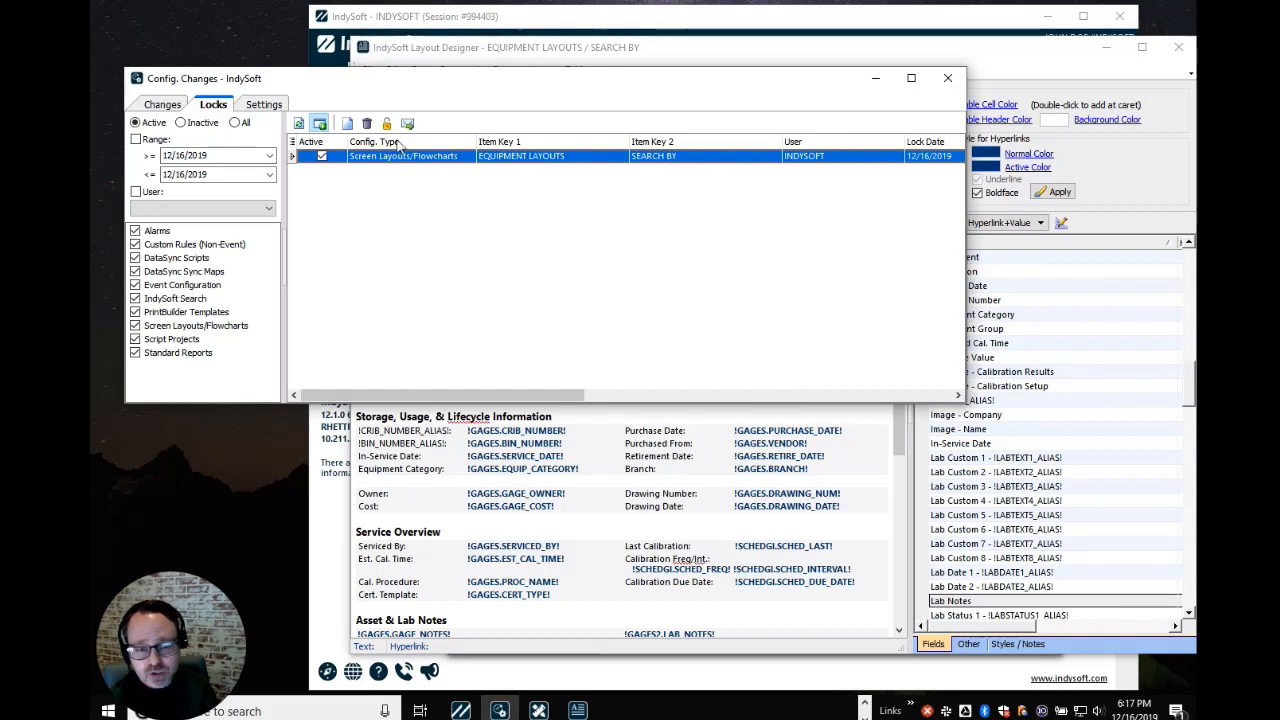
click(387, 123)
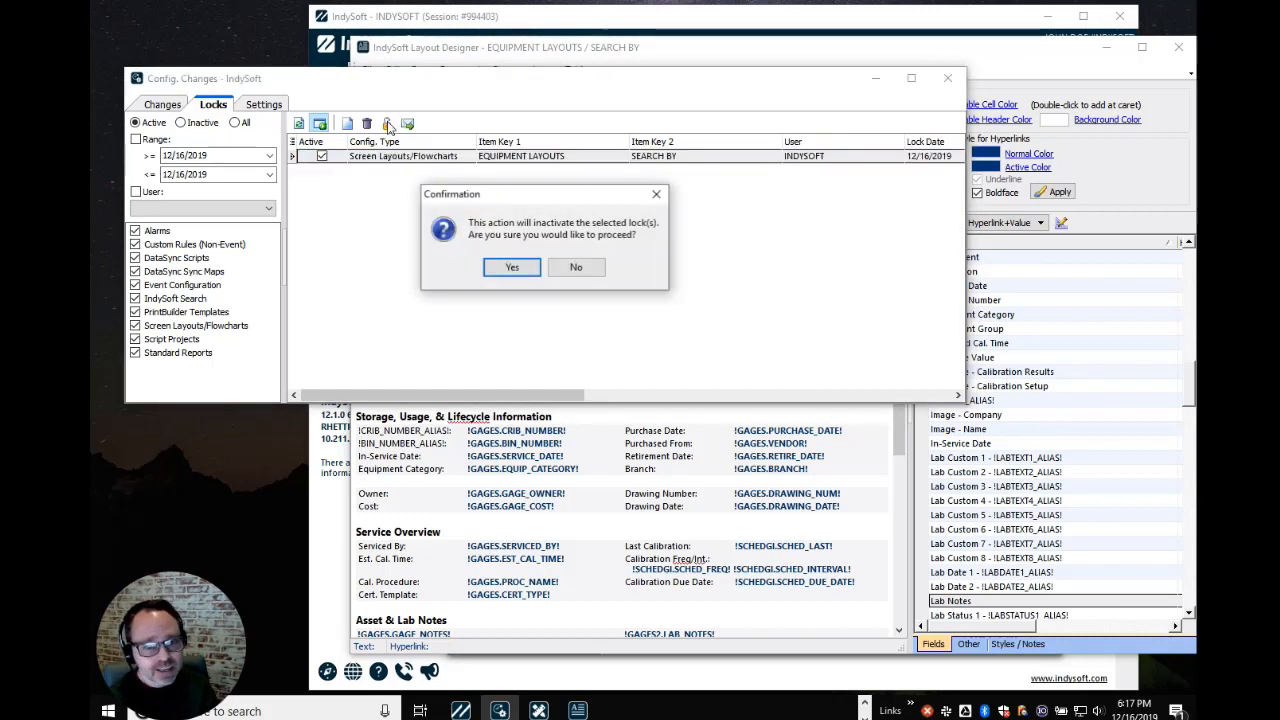
click(512, 269)
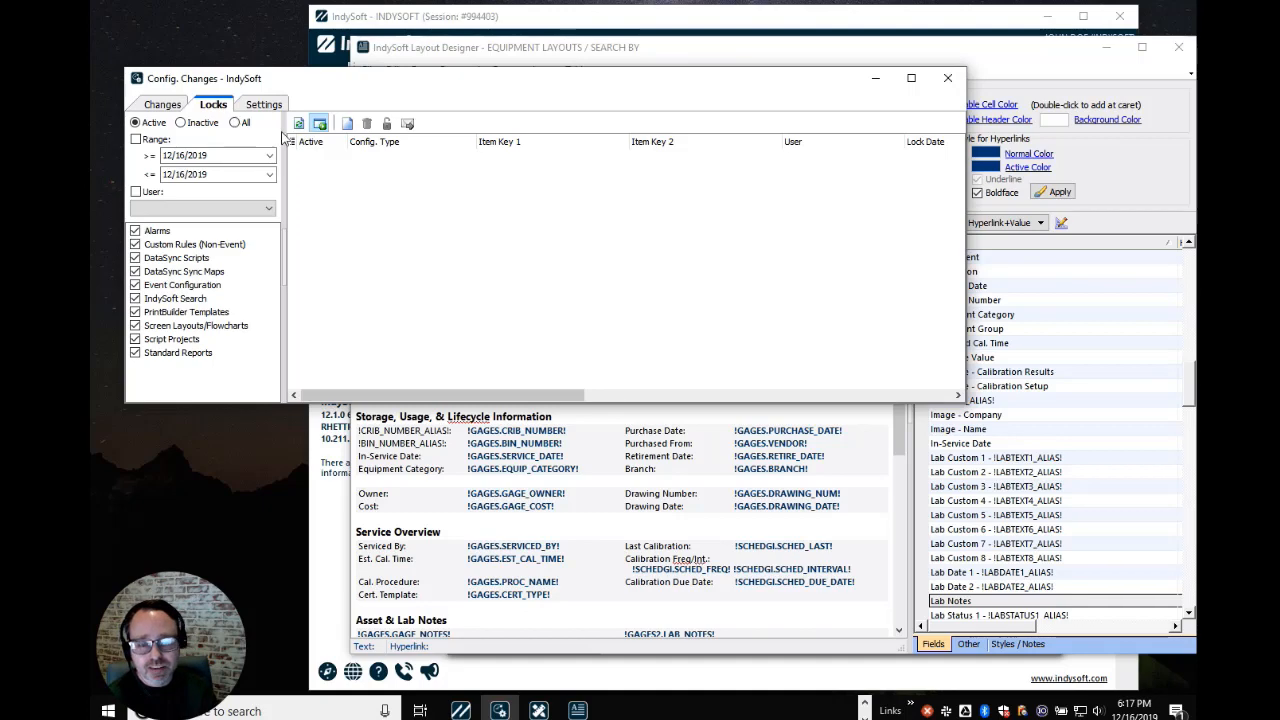
click(182, 123)
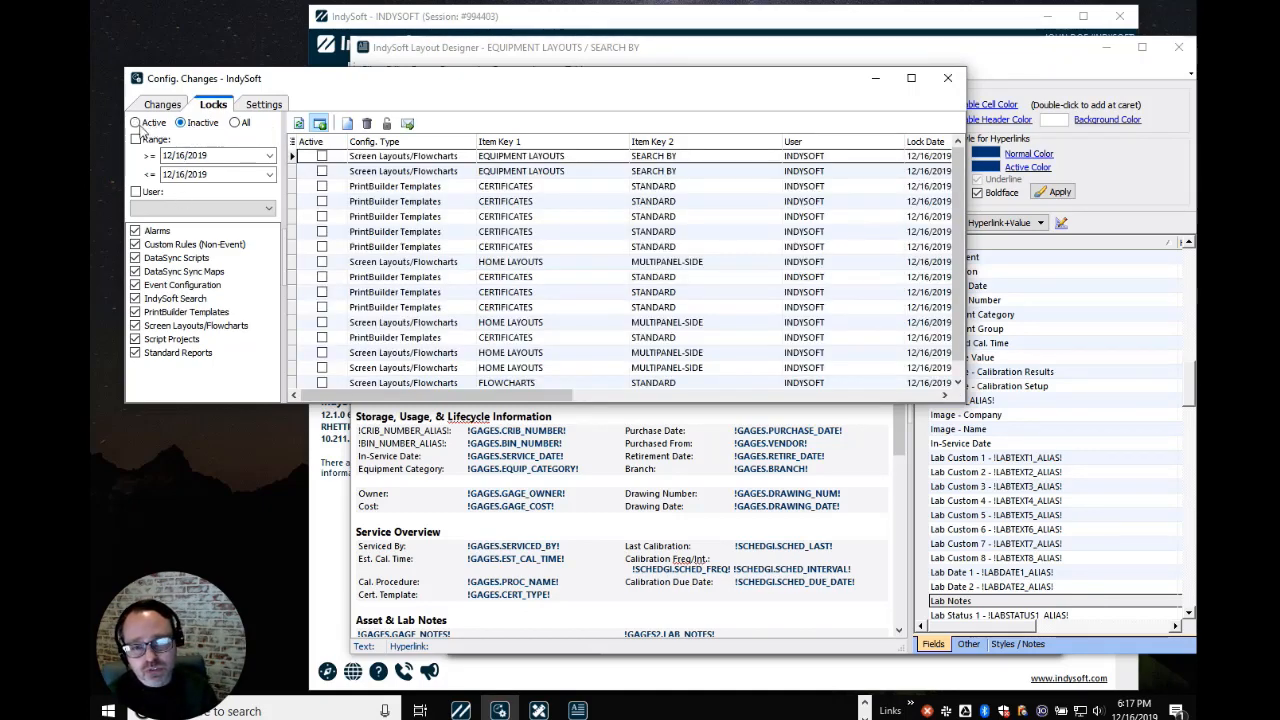
click(136, 123)
click(182, 123)
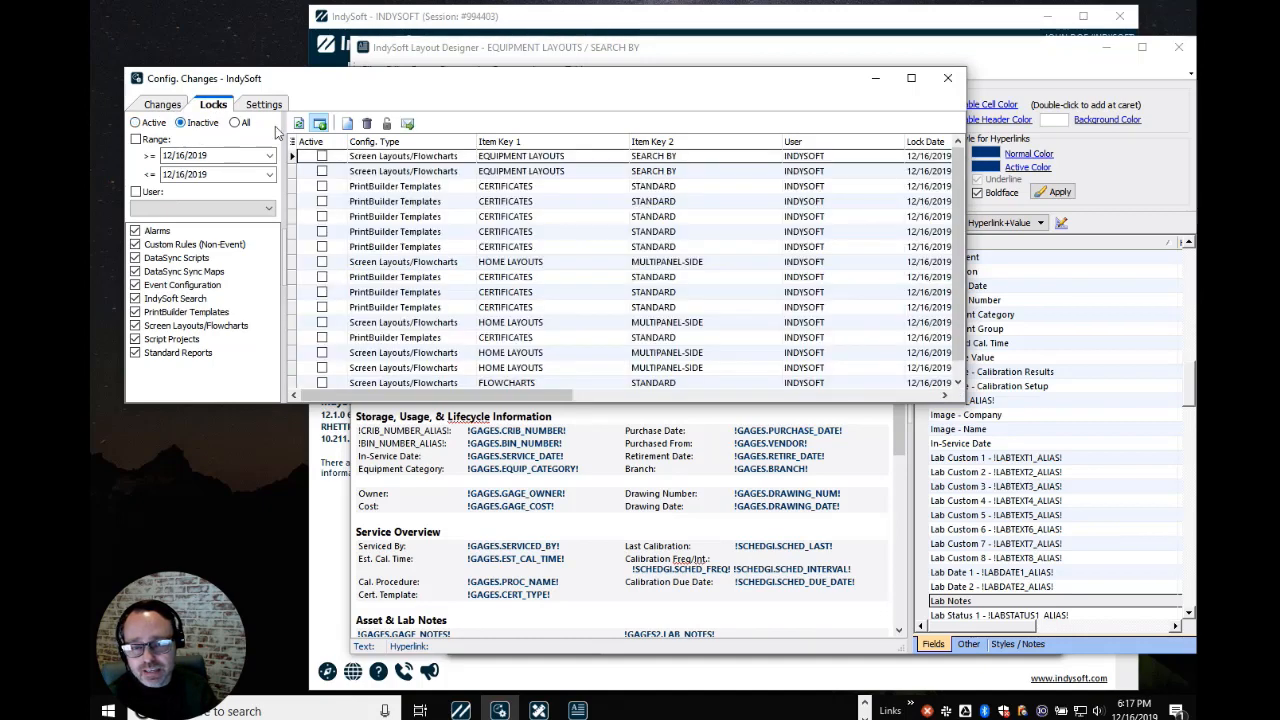
click(240, 123)
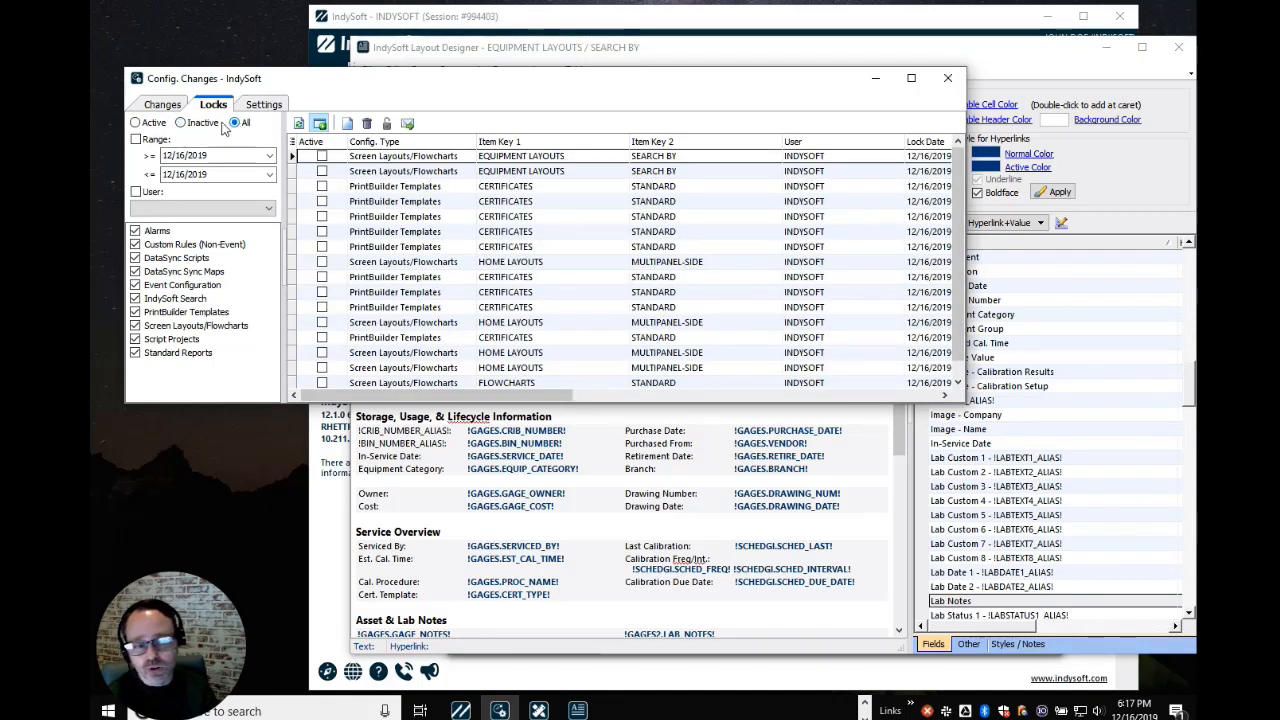
click(156, 123)
click(182, 124)
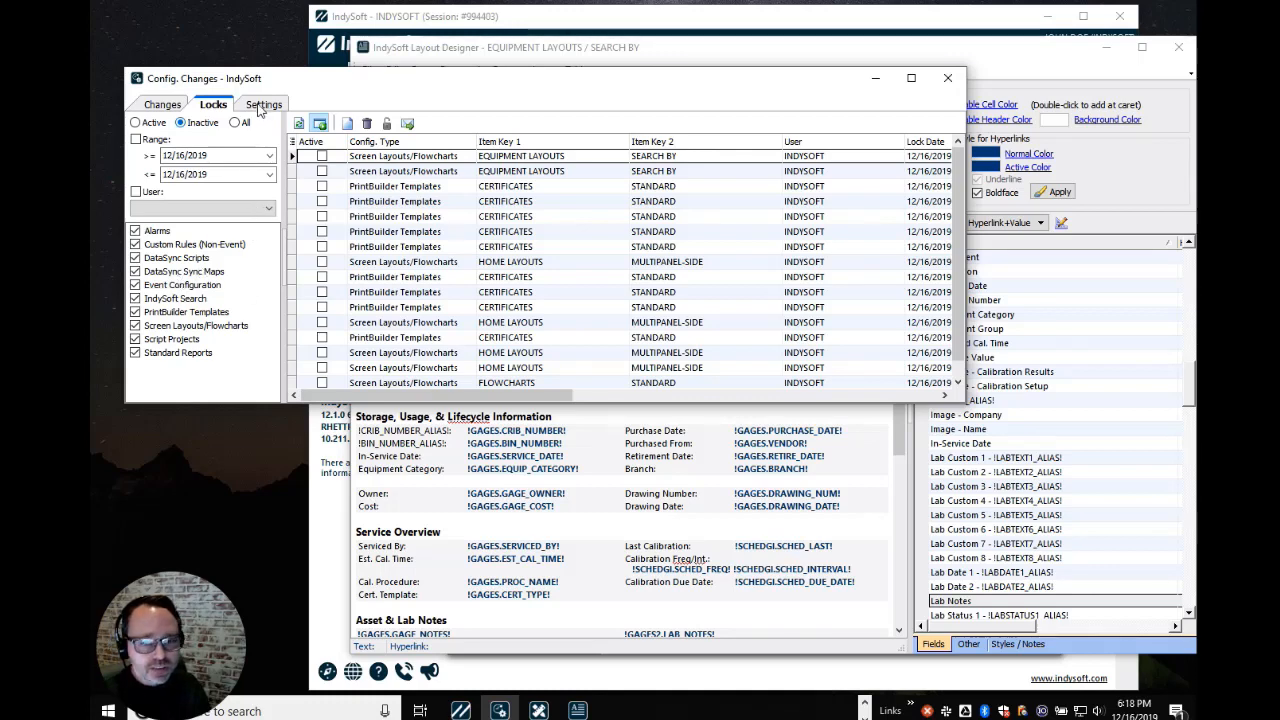
Inspect the Prompt to Retain Lock and per-type Use Locking values in the system-wide Settings
click(259, 108)
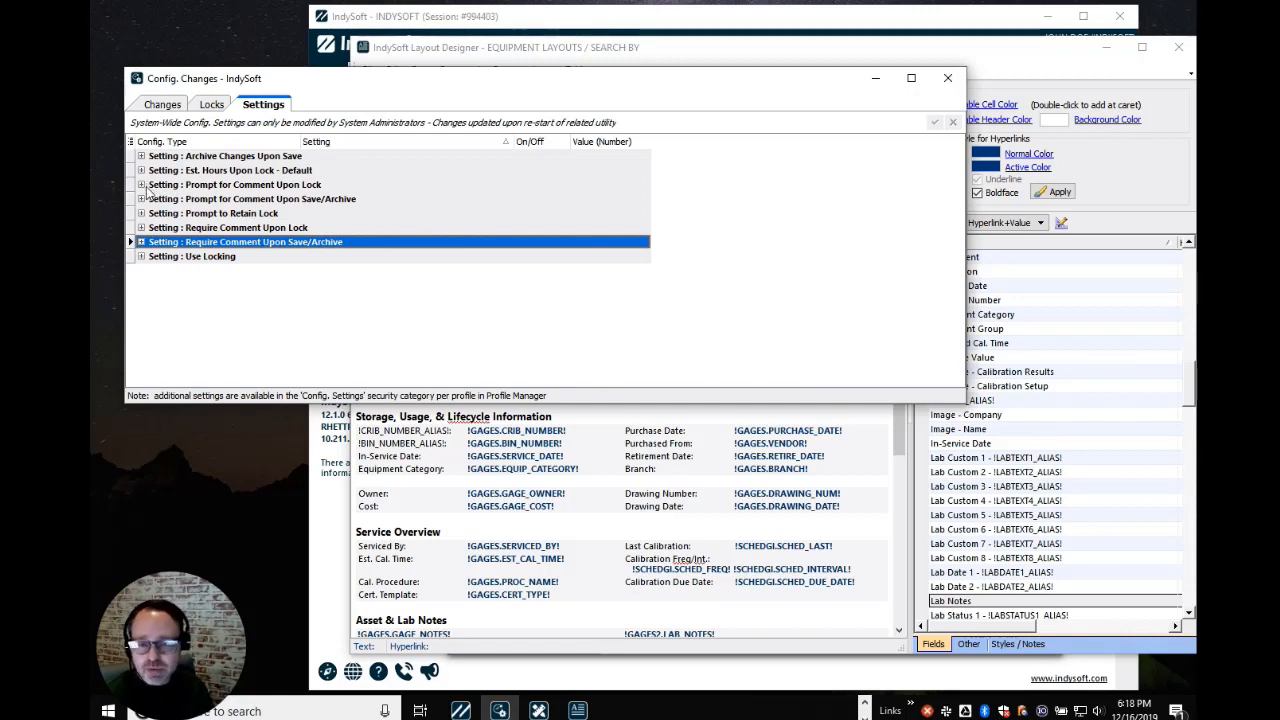
click(141, 214)
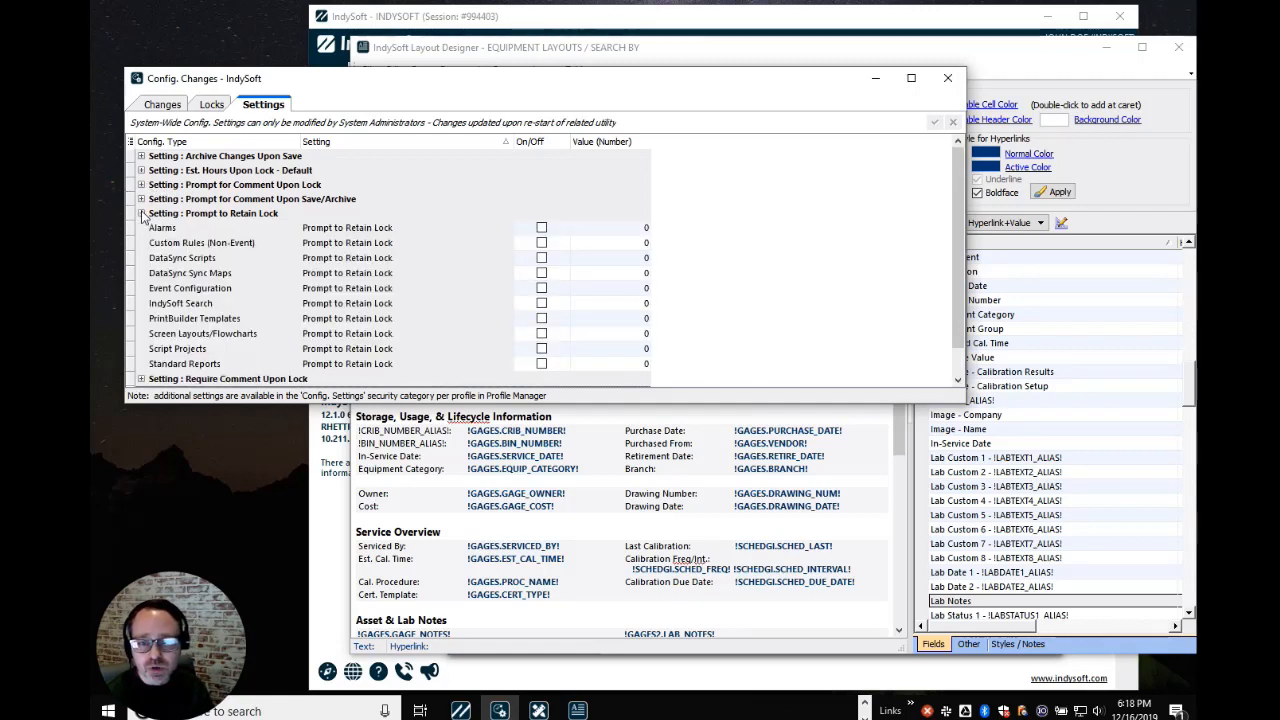
click(143, 215)
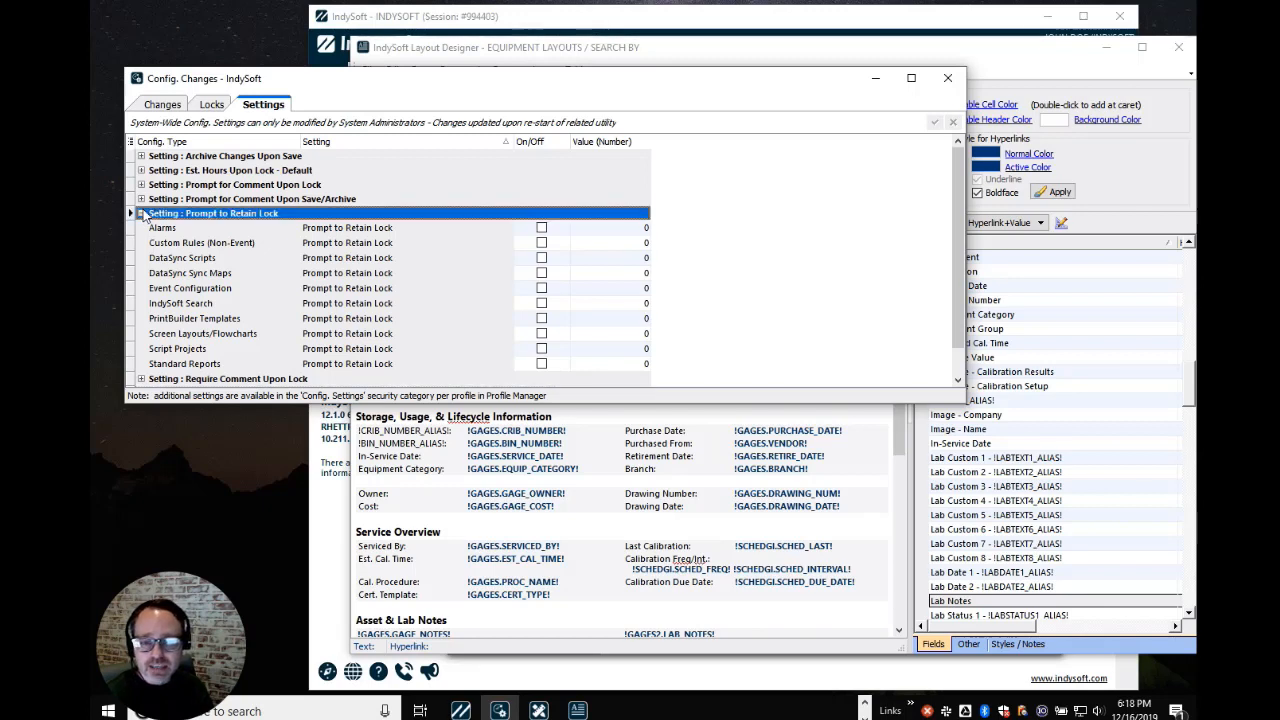
click(141, 214)
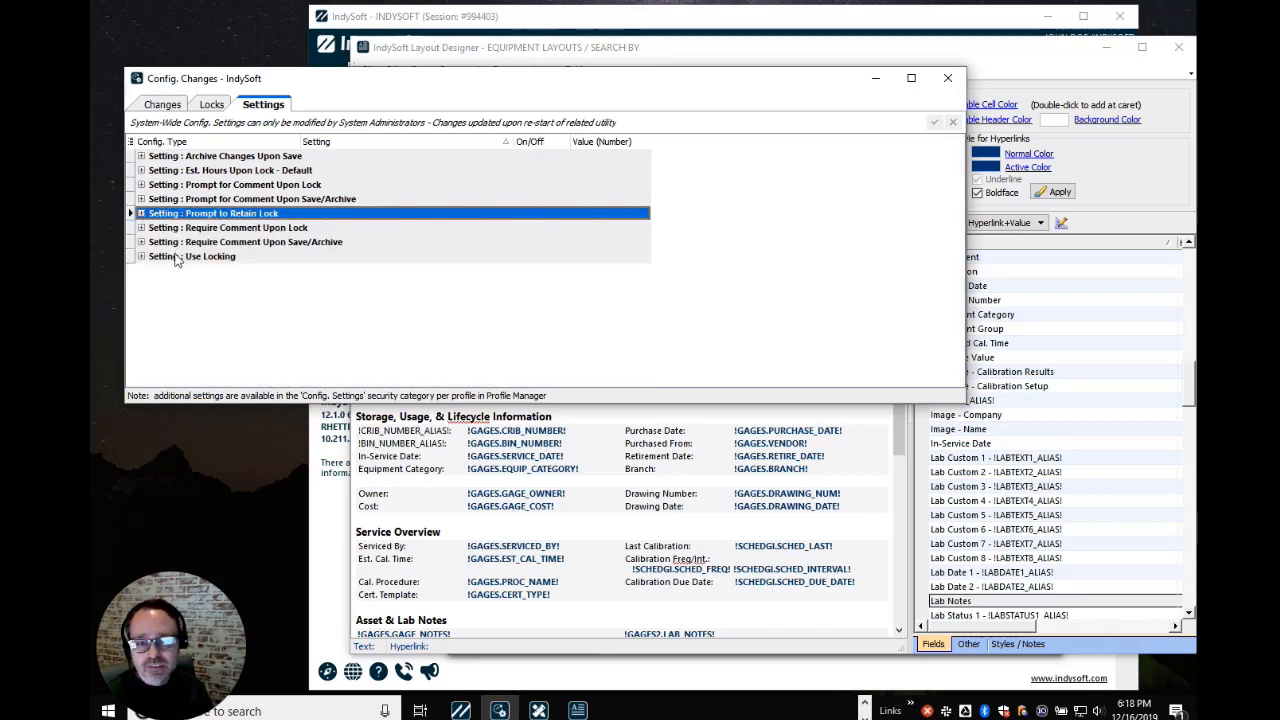
click(155, 257)
click(141, 256)
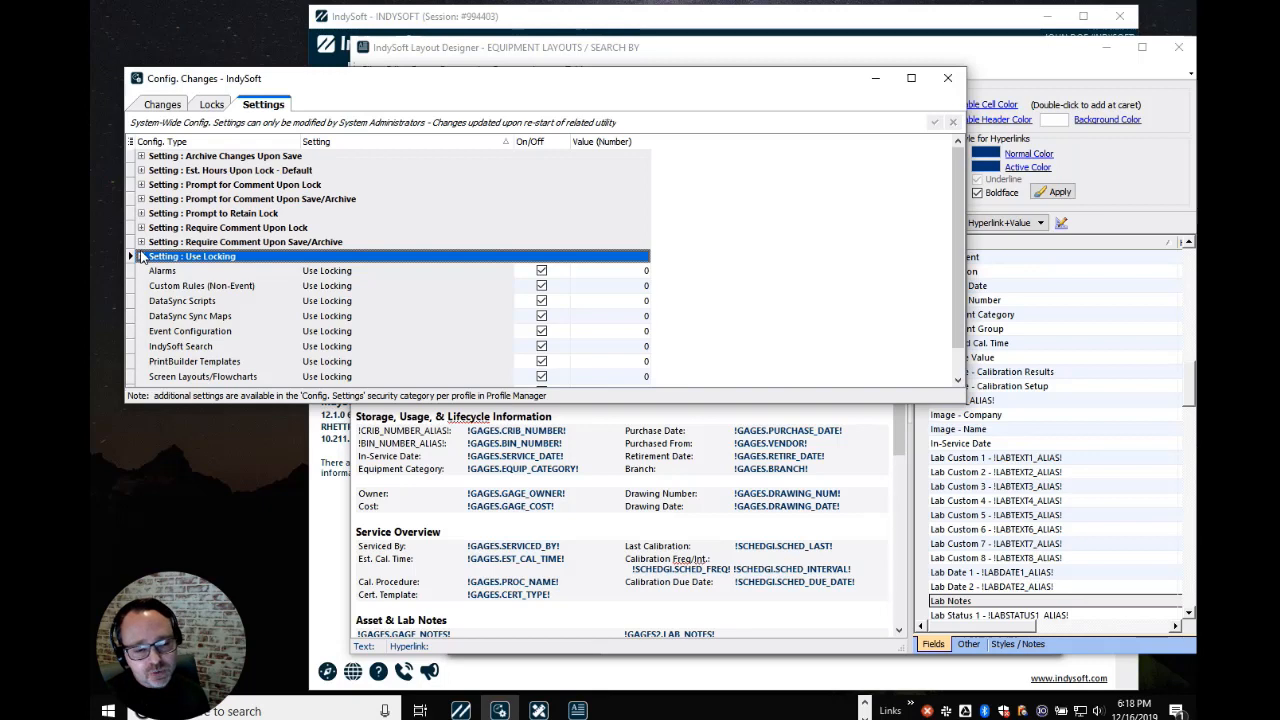
scroll(335, 292, down, 1)
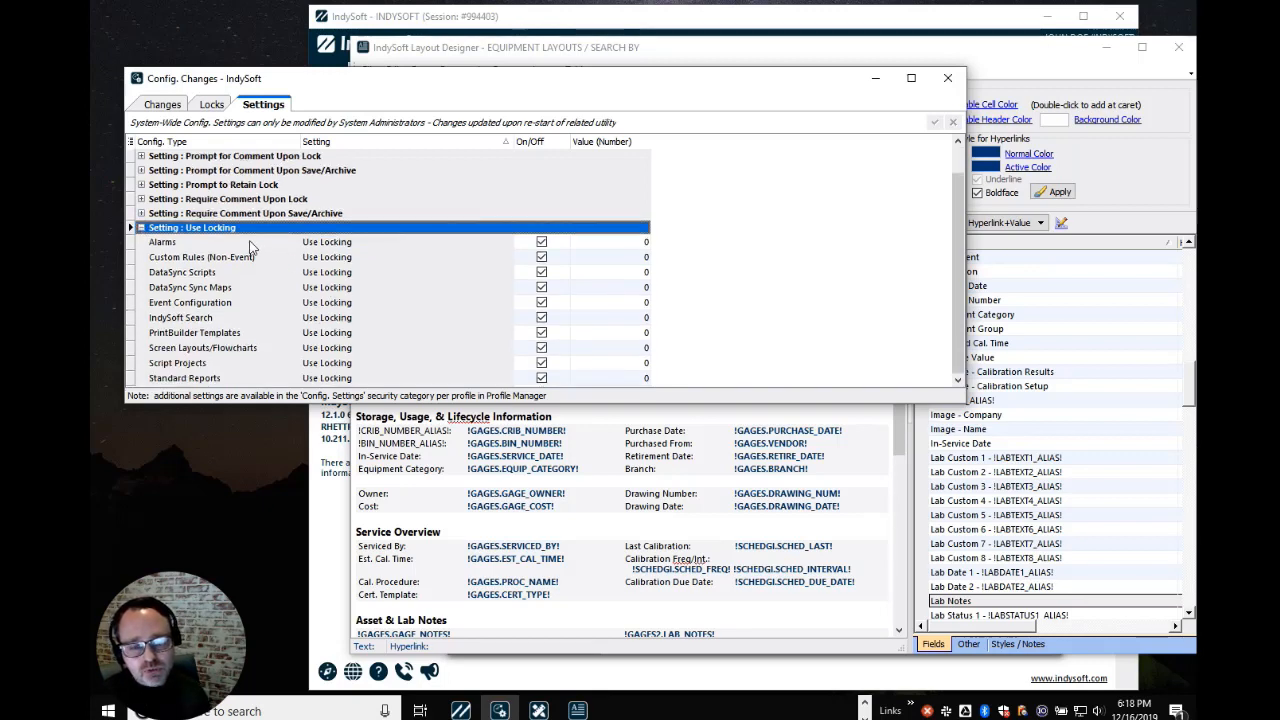
click(141, 228)
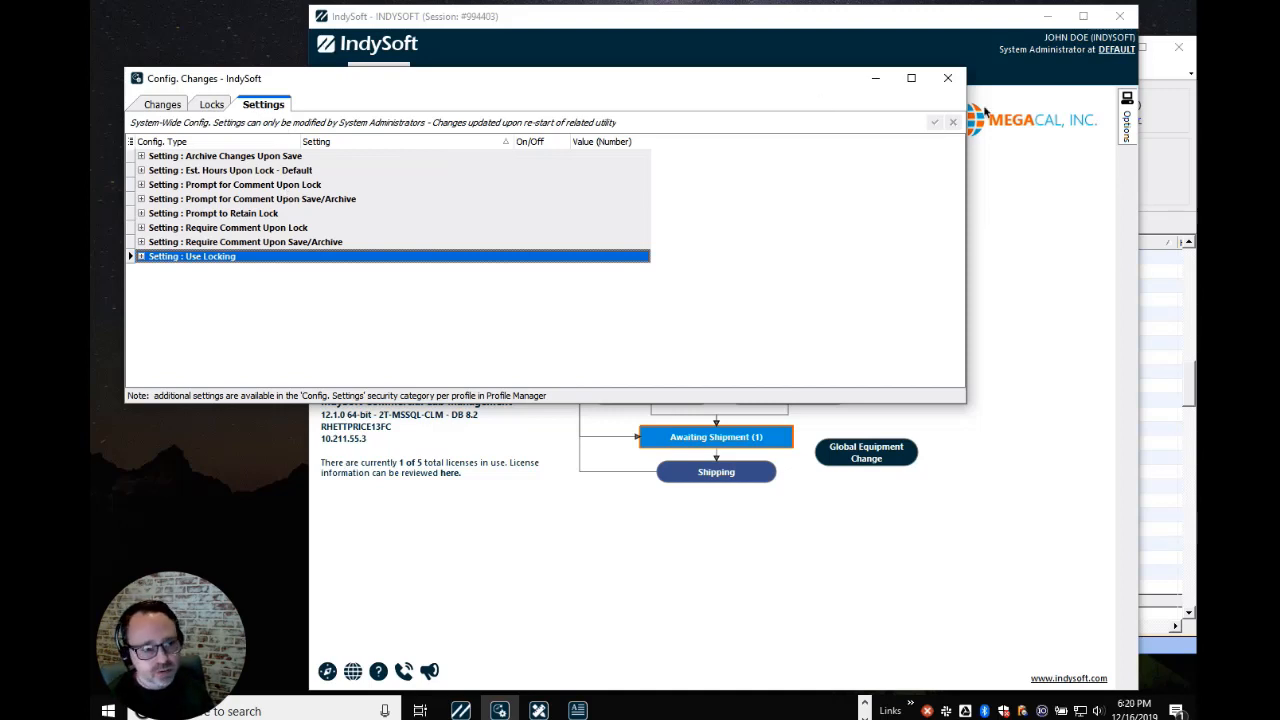
Open the User/Profile Manager and log in with the user name and password
click(1088, 174)
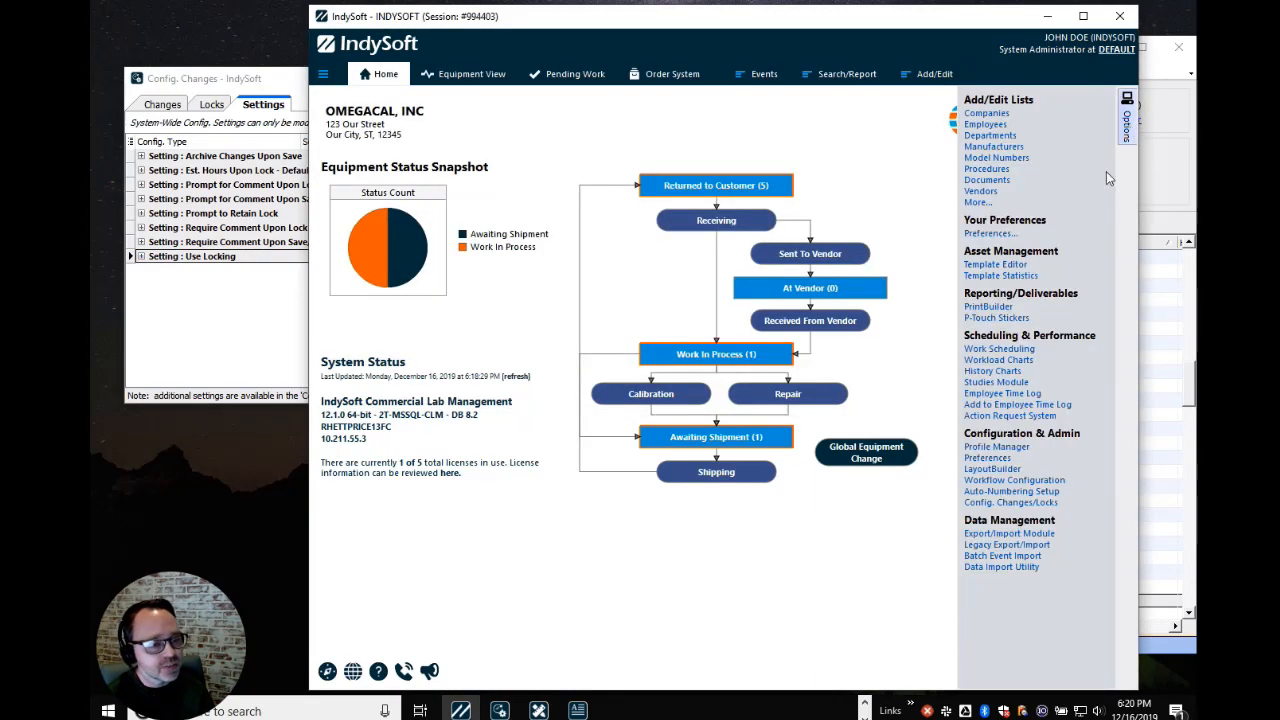
click(1010, 453)
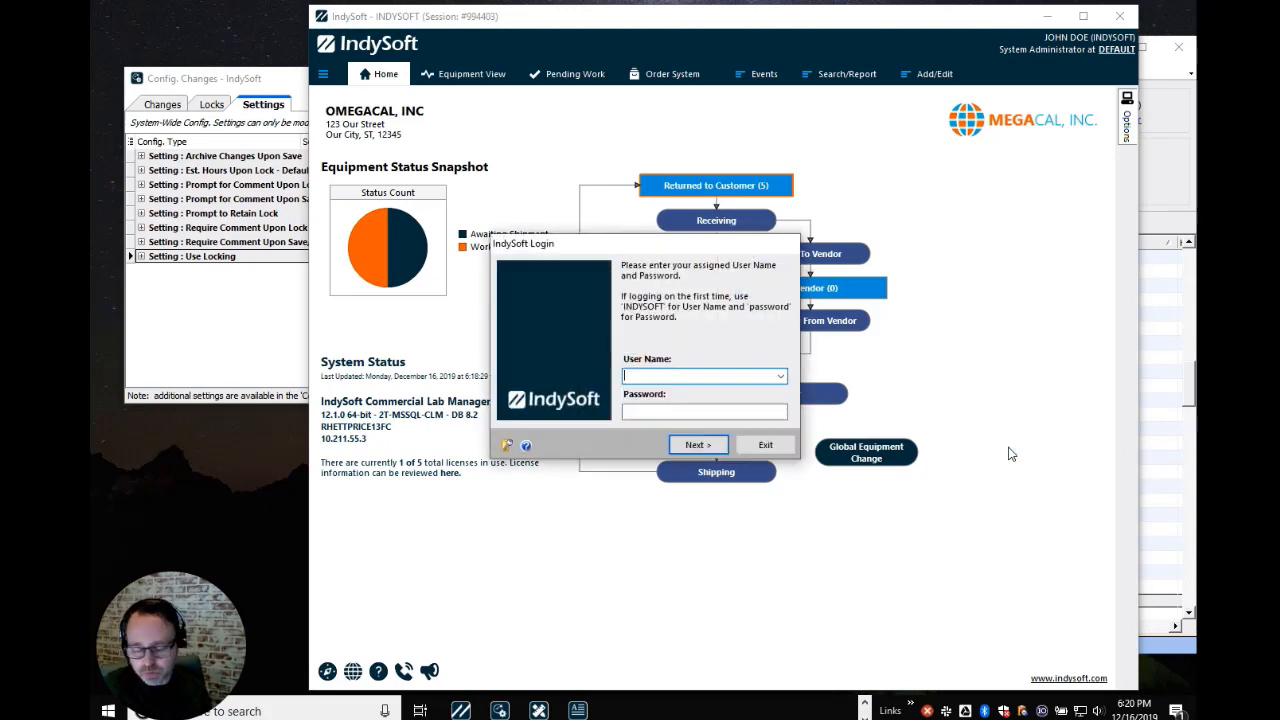
text(INDYSOFT)
key(Tab)
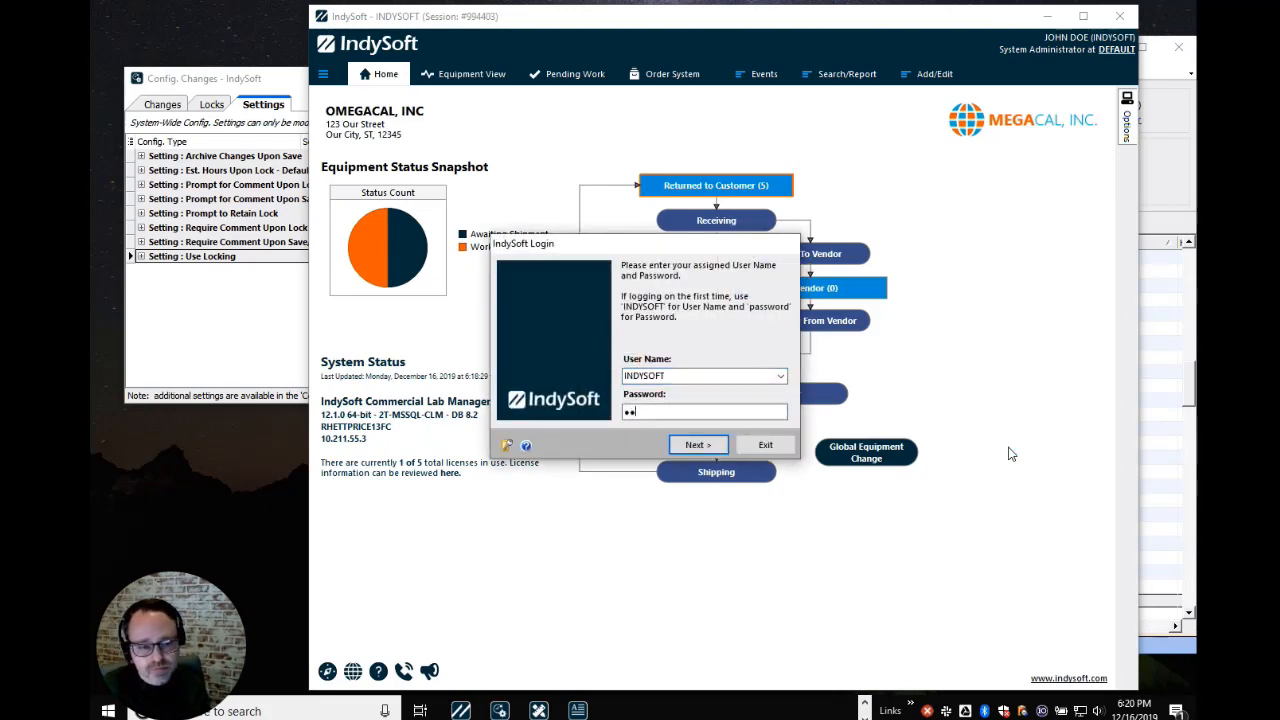
text(password)
key(Return)
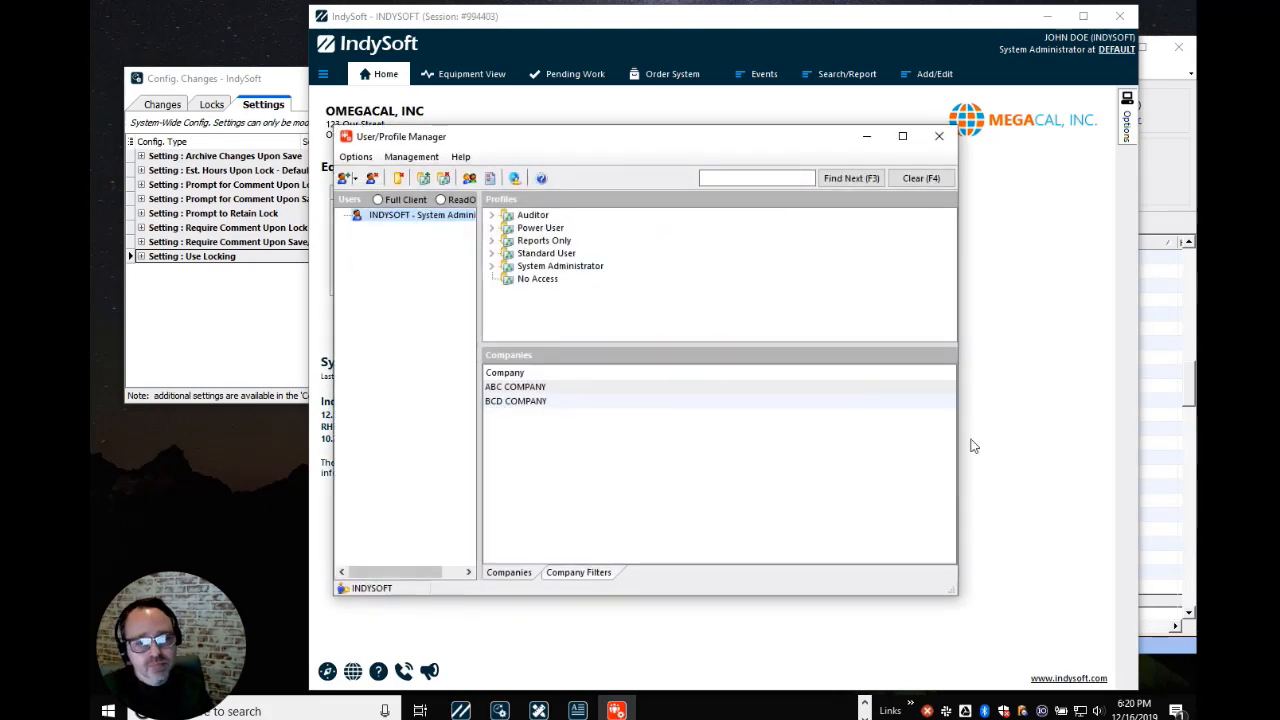
Review System Administrator's Config. Changes Utility permissions to inactivate and delete locks and changes, then return to Locks
click(493, 264)
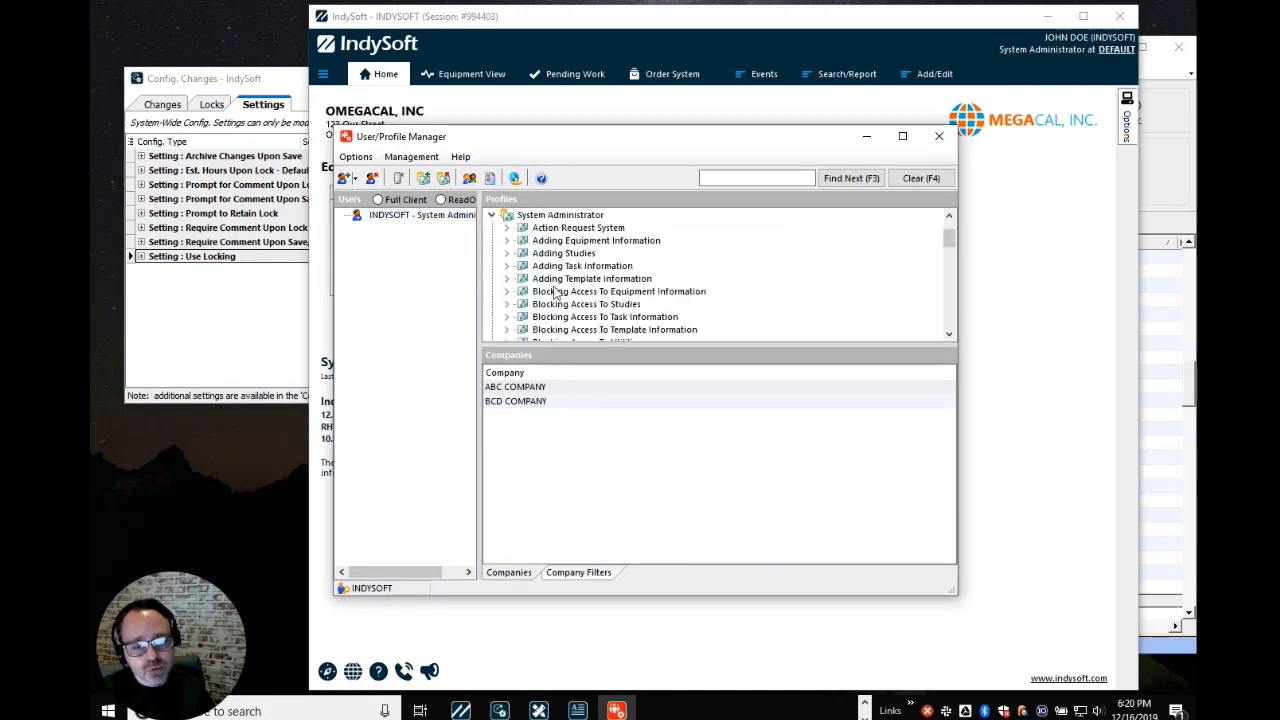
click(947, 336)
click(947, 336)
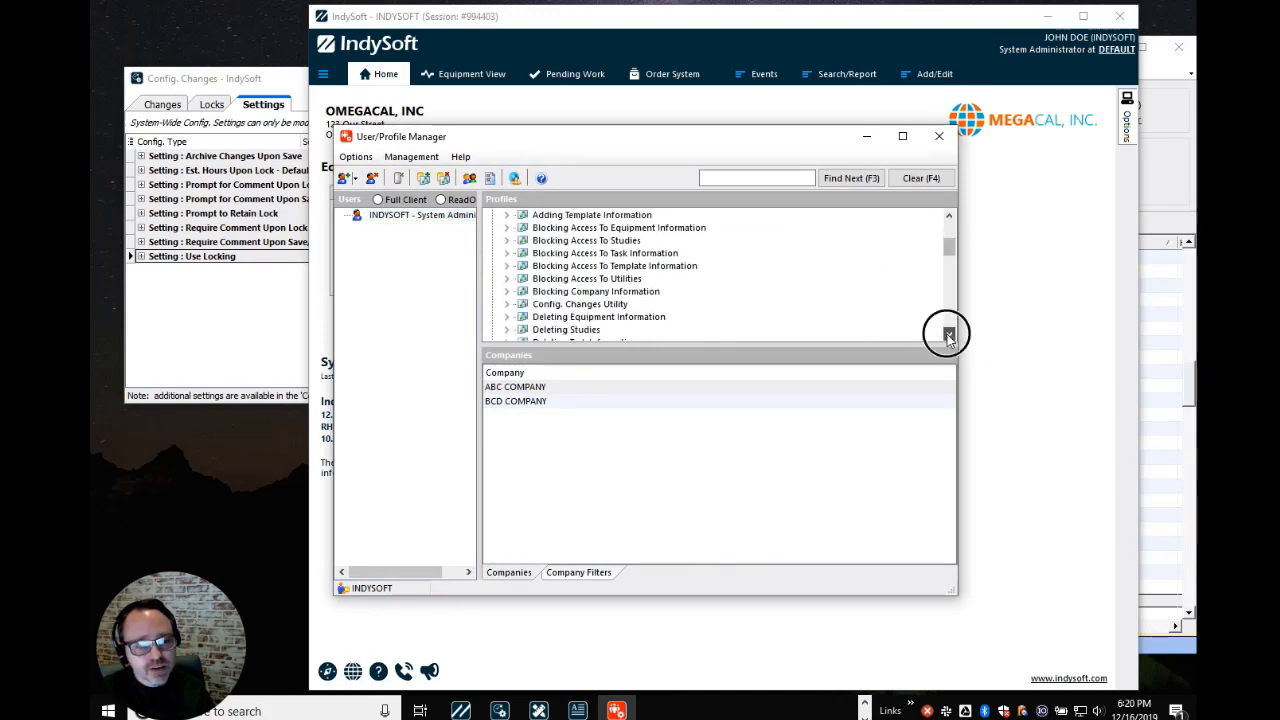
click(620, 305)
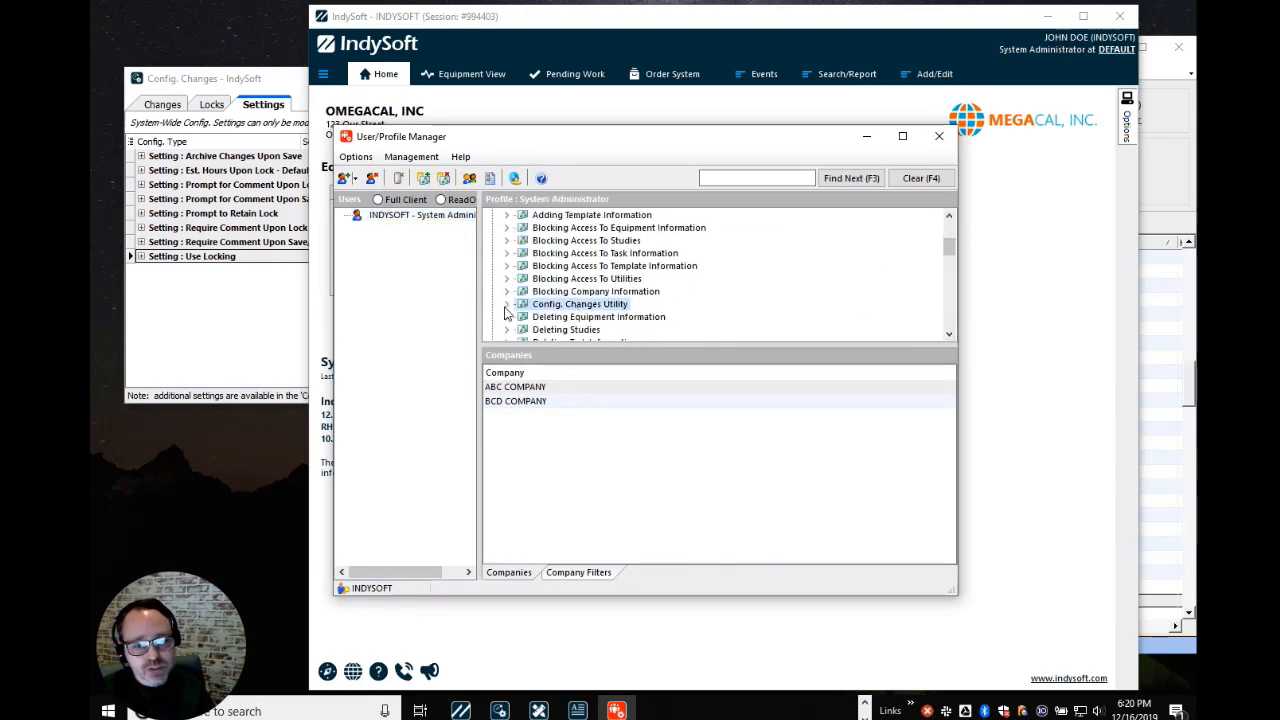
click(506, 304)
click(949, 336)
click(949, 336)
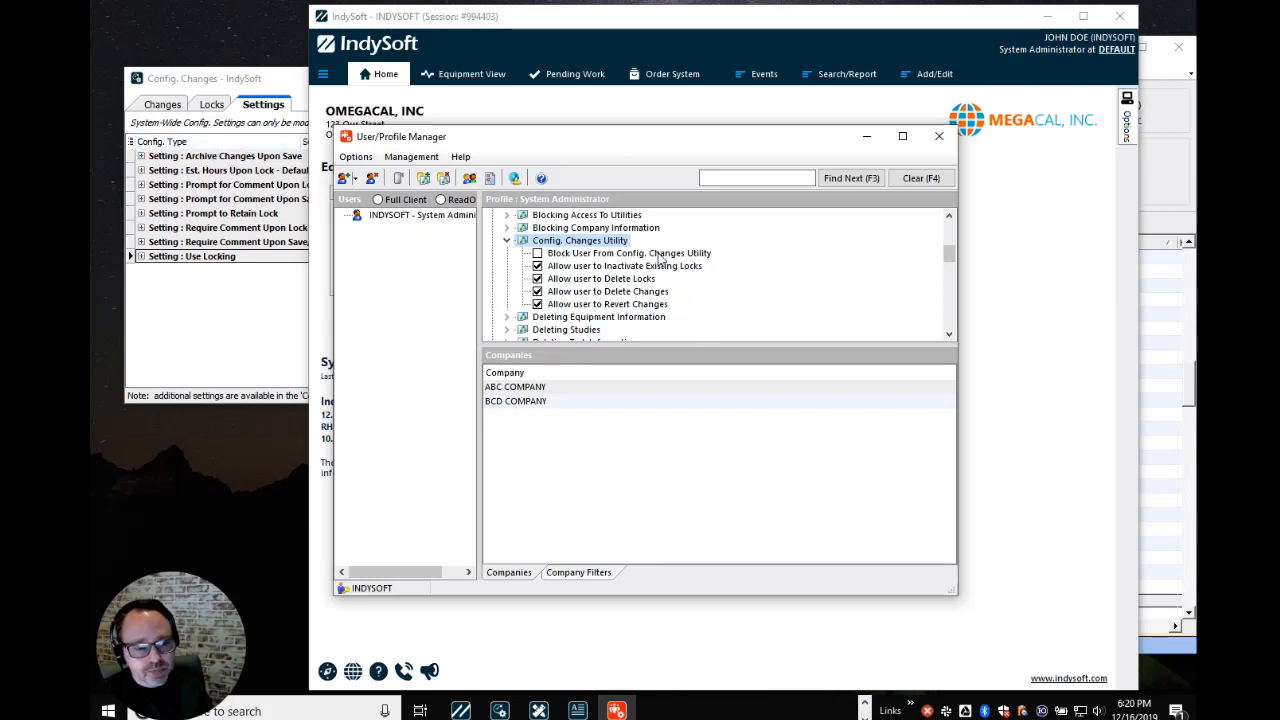
click(566, 268)
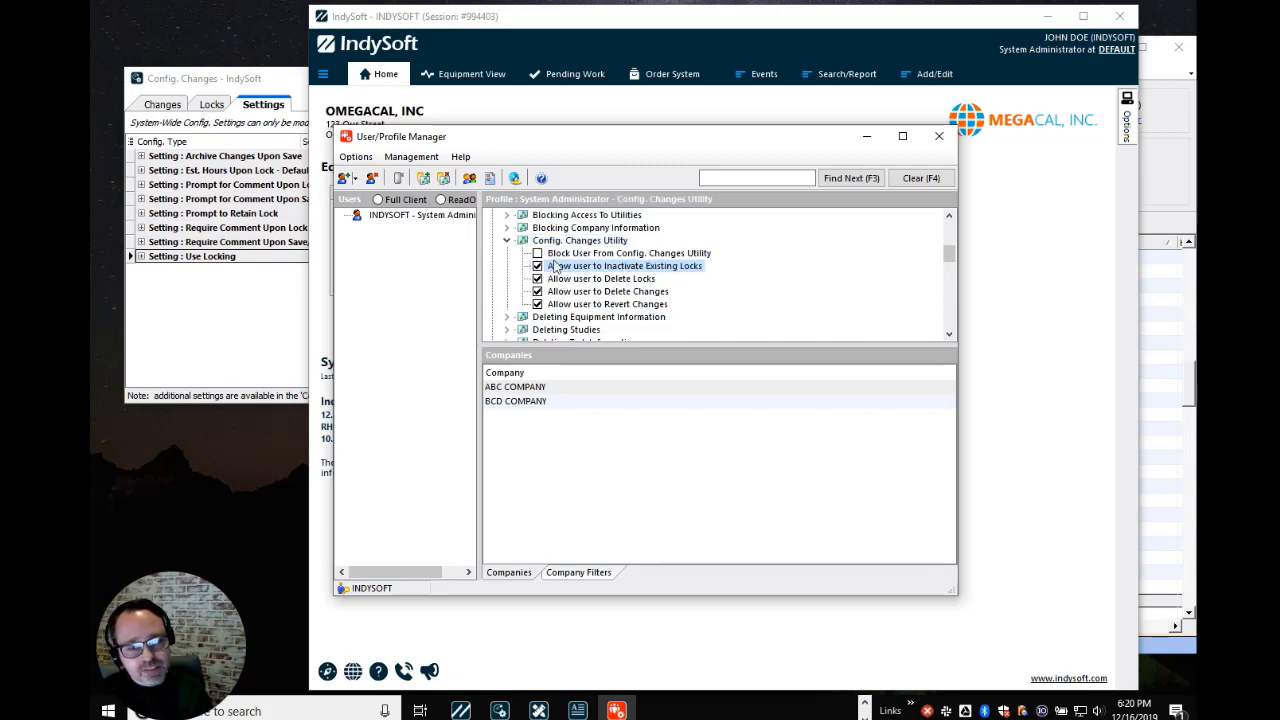
click(589, 279)
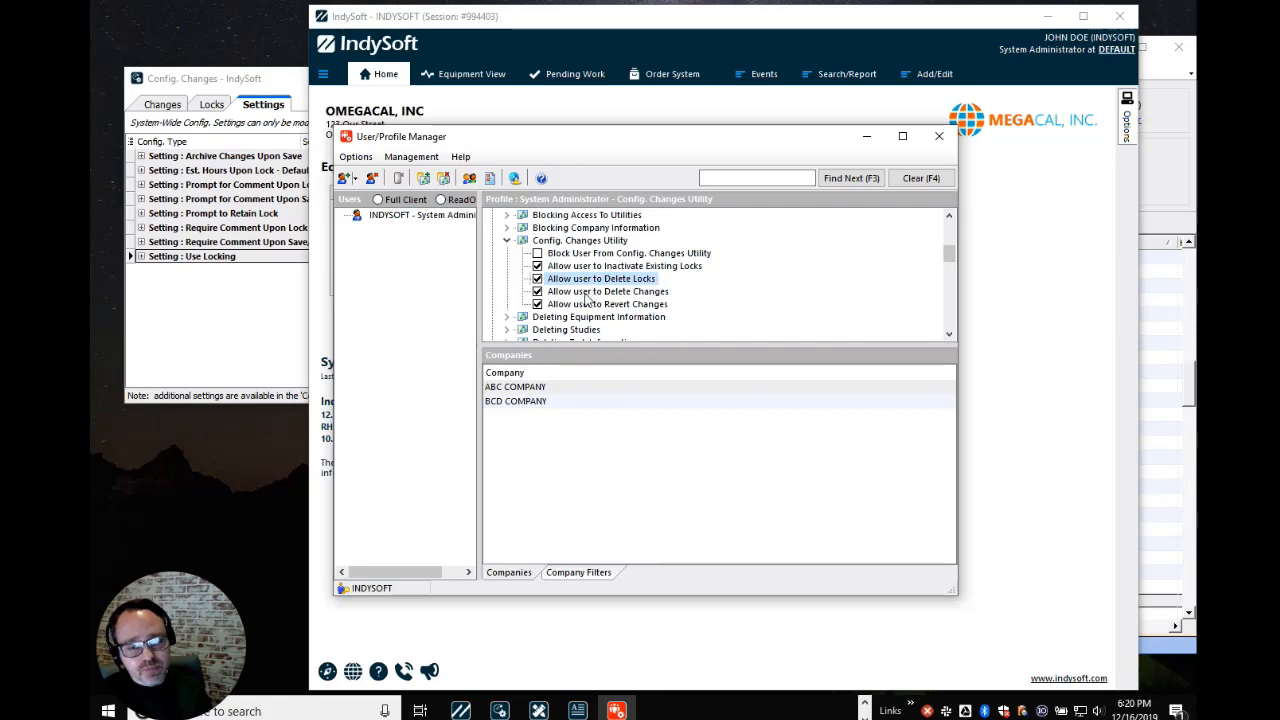
click(591, 292)
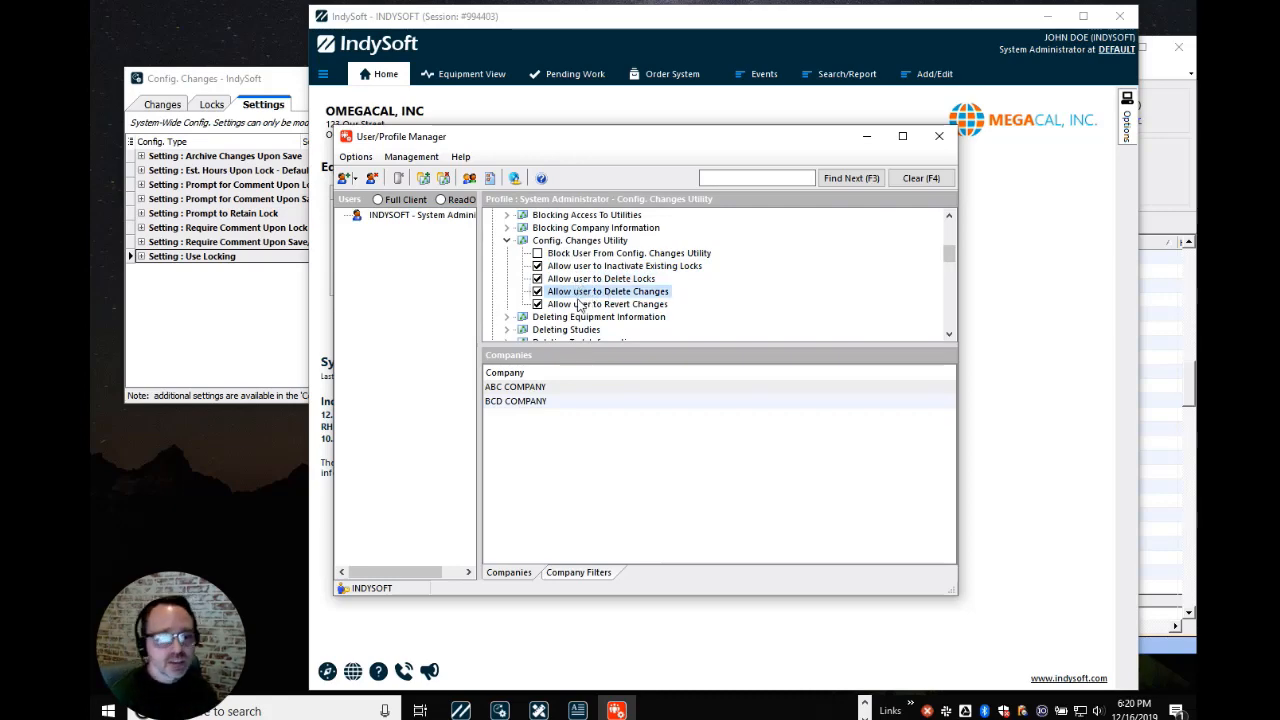
click(163, 106)
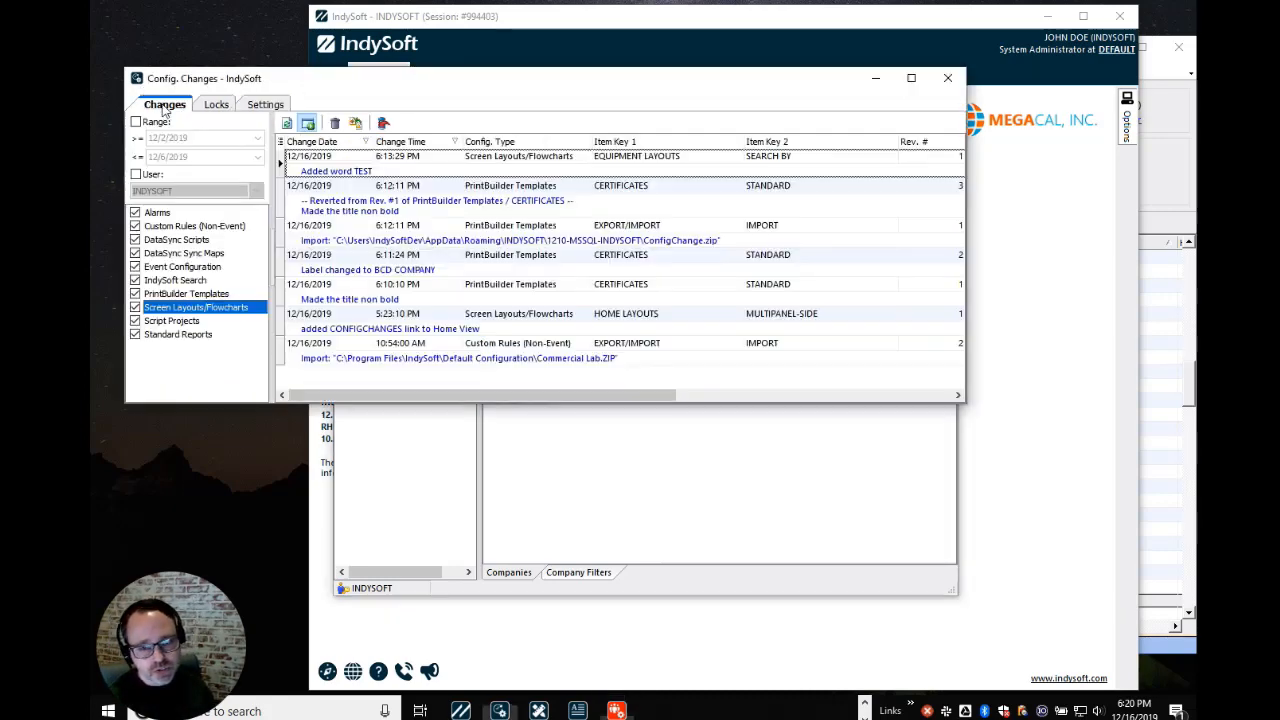
click(222, 106)
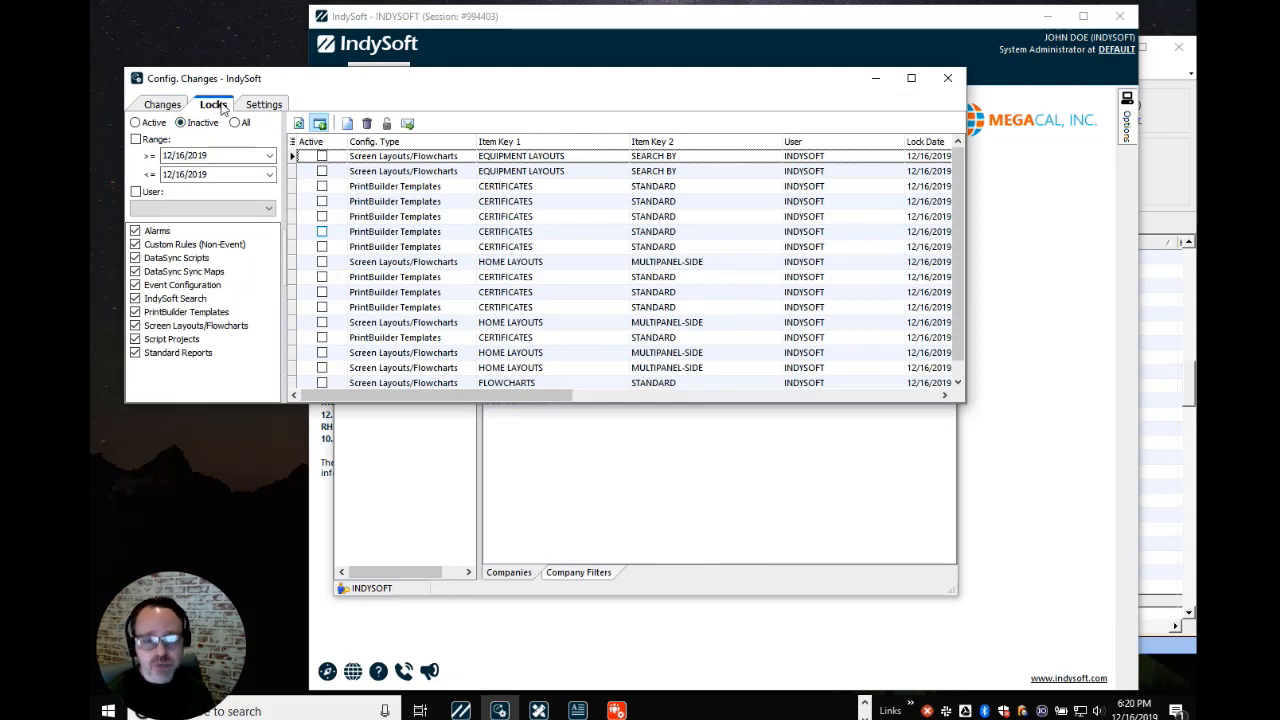